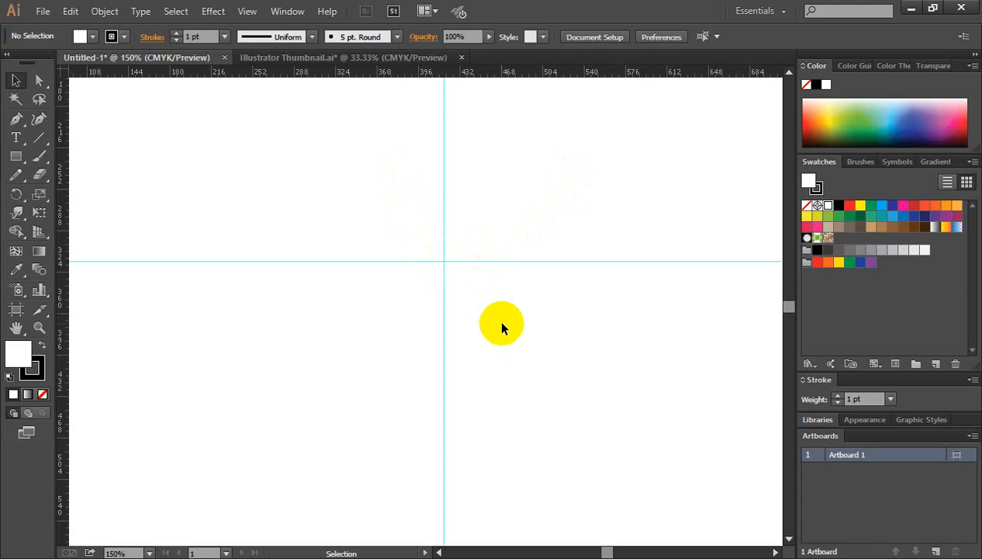
{"action": "left_click_drag", "start_coordinate": [398, 198], "coordinate": [507, 333]}
{"action": "left_click_drag", "start_coordinate": [351, 175], "coordinate": [525, 326]}
{"action": "left_click_drag", "start_coordinate": [345, 162], "coordinate": [516, 329]}
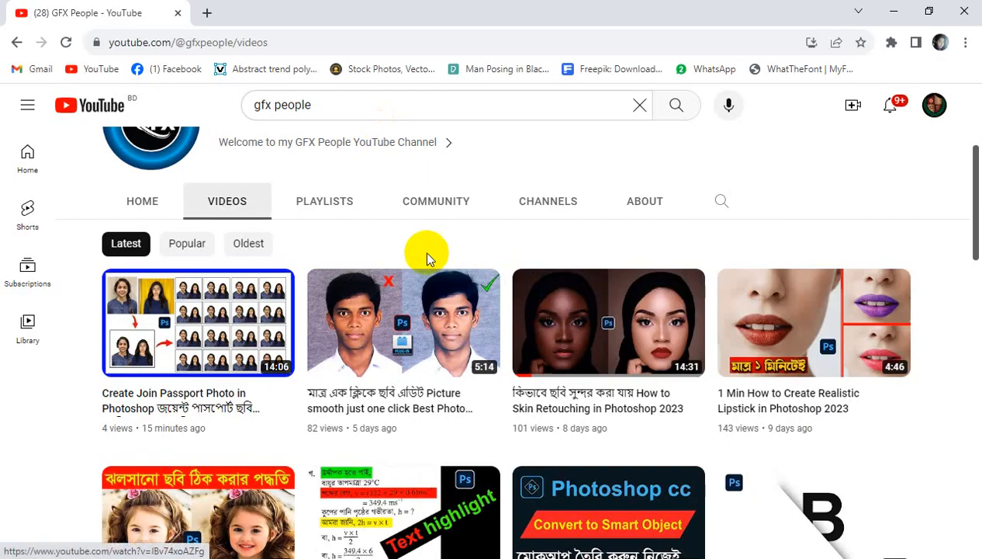
Switch to the YouTube page in the browser and look over the GFX People channel header and search term
{"action": "scroll", "coordinate": [427, 256], "scroll_direction": "up", "scroll_amount": 2}
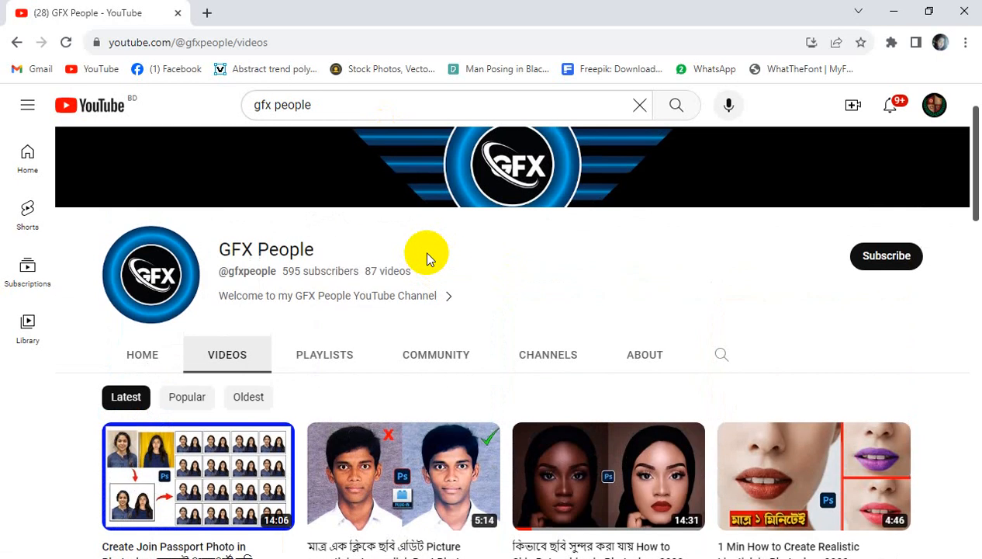
{"action": "left_click_drag", "start_coordinate": [221, 248], "coordinate": [324, 248]}
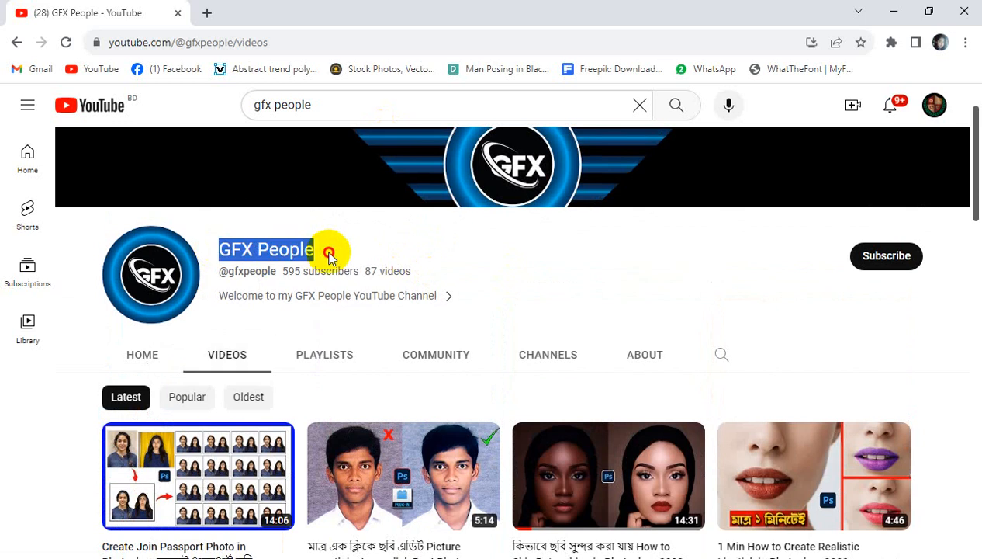
{"action": "left_click", "coordinate": [485, 256]}
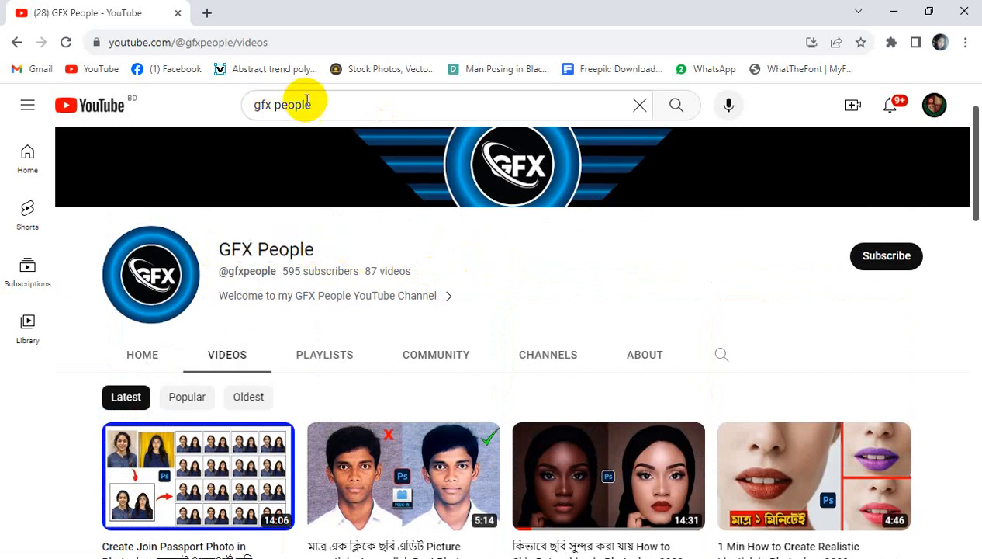
{"action": "left_click_drag", "start_coordinate": [329, 103], "coordinate": [187, 113]}
{"action": "left_click", "coordinate": [736, 252]}
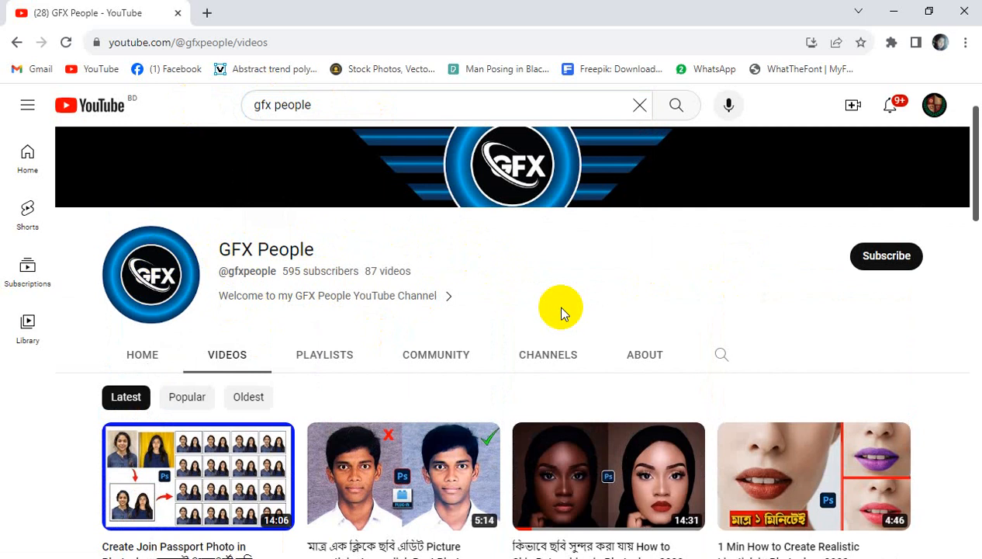
Browse the GFX People channel's list of uploaded videos and return to the channel header
{"action": "scroll", "coordinate": [563, 311], "scroll_direction": "down", "scroll_amount": 2}
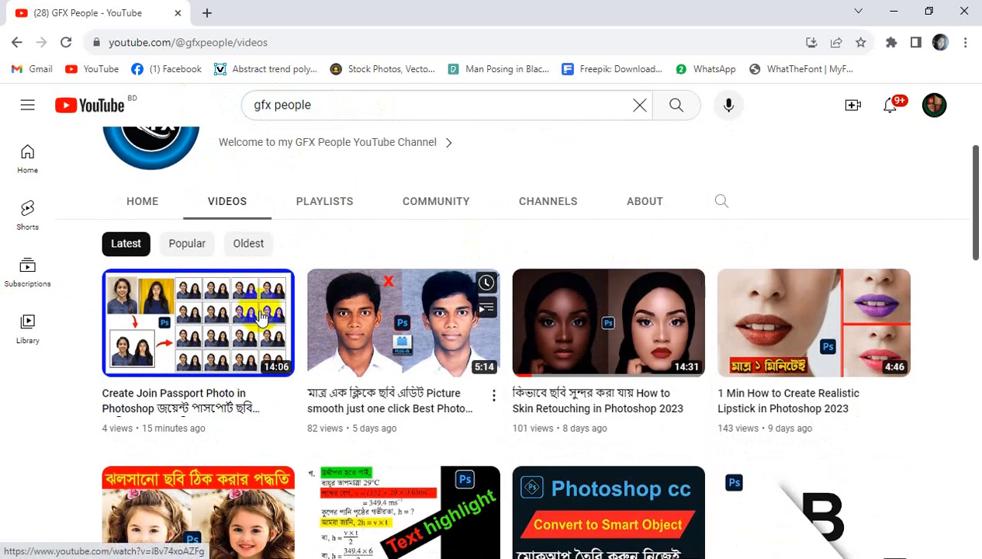
{"action": "scroll", "coordinate": [931, 380], "scroll_direction": "down", "scroll_amount": 1}
{"action": "scroll", "coordinate": [931, 378], "scroll_direction": "down", "scroll_amount": 2}
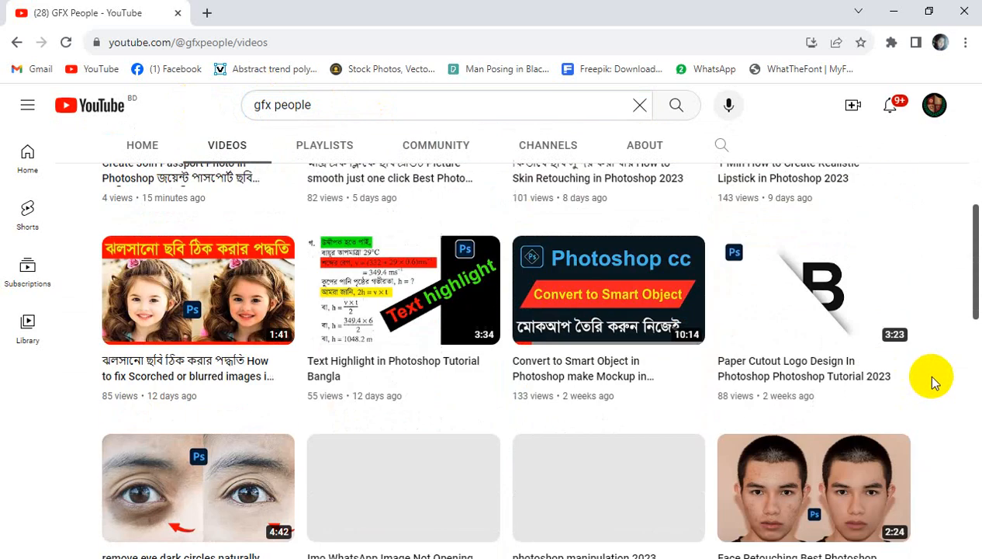
{"action": "scroll", "coordinate": [931, 377], "scroll_direction": "down", "scroll_amount": 3}
{"action": "scroll", "coordinate": [931, 373], "scroll_direction": "down", "scroll_amount": 6}
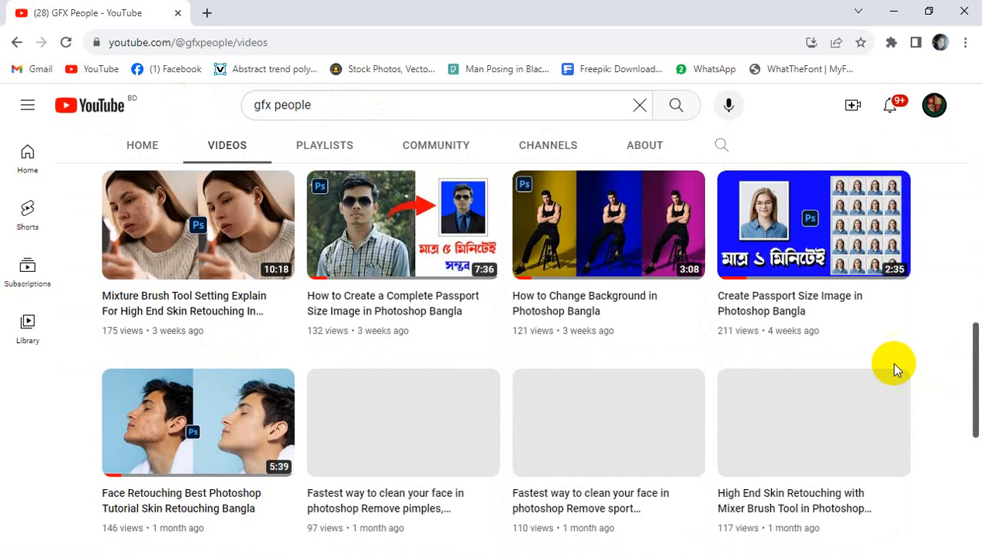
{"action": "scroll", "coordinate": [890, 367], "scroll_direction": "down", "scroll_amount": 2}
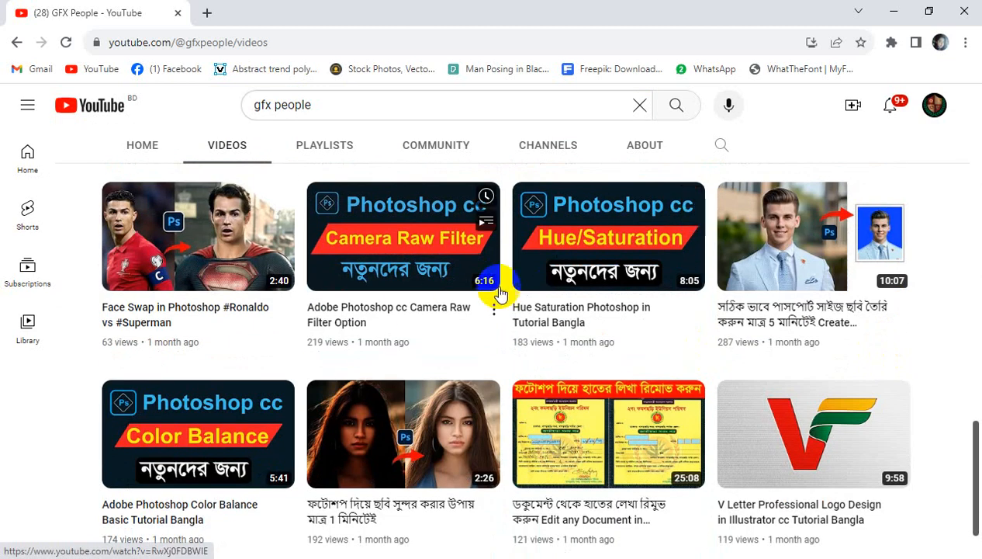
{"action": "scroll", "coordinate": [903, 353], "scroll_direction": "down", "scroll_amount": 4}
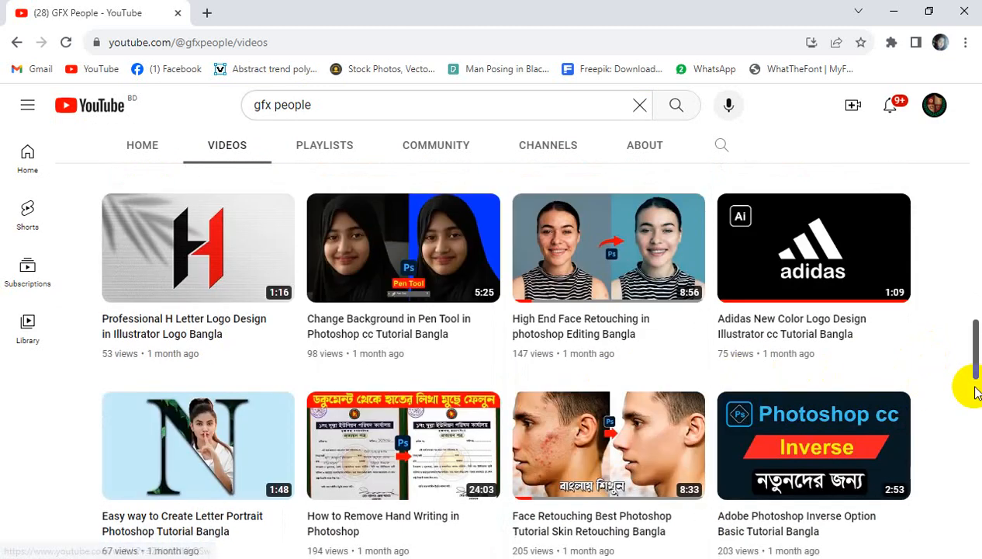
{"action": "scroll", "coordinate": [971, 387], "scroll_direction": "up", "scroll_amount": 1}
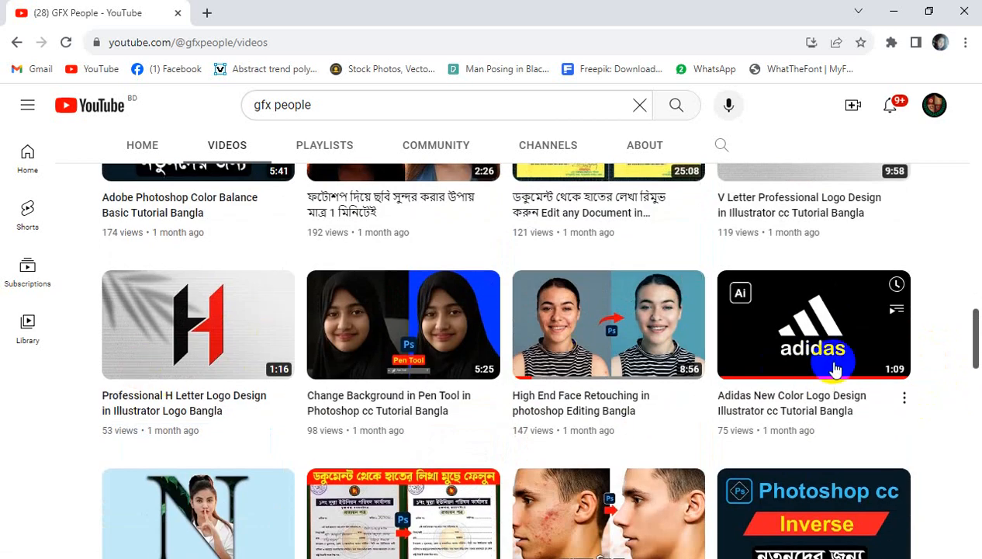
{"action": "scroll", "coordinate": [837, 370], "scroll_direction": "down", "scroll_amount": 4}
{"action": "scroll", "coordinate": [862, 375], "scroll_direction": "up", "scroll_amount": 11}
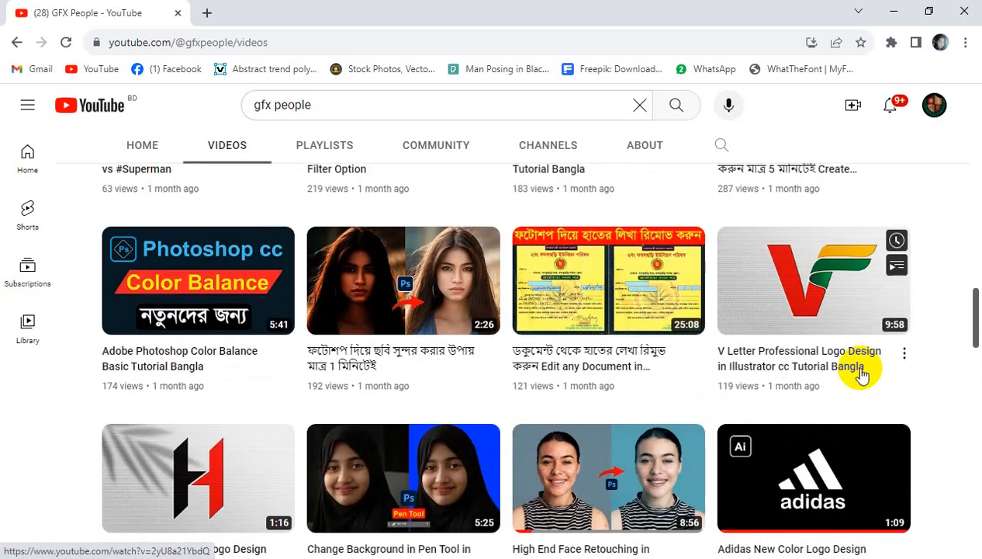
{"action": "scroll", "coordinate": [861, 375], "scroll_direction": "up", "scroll_amount": 7}
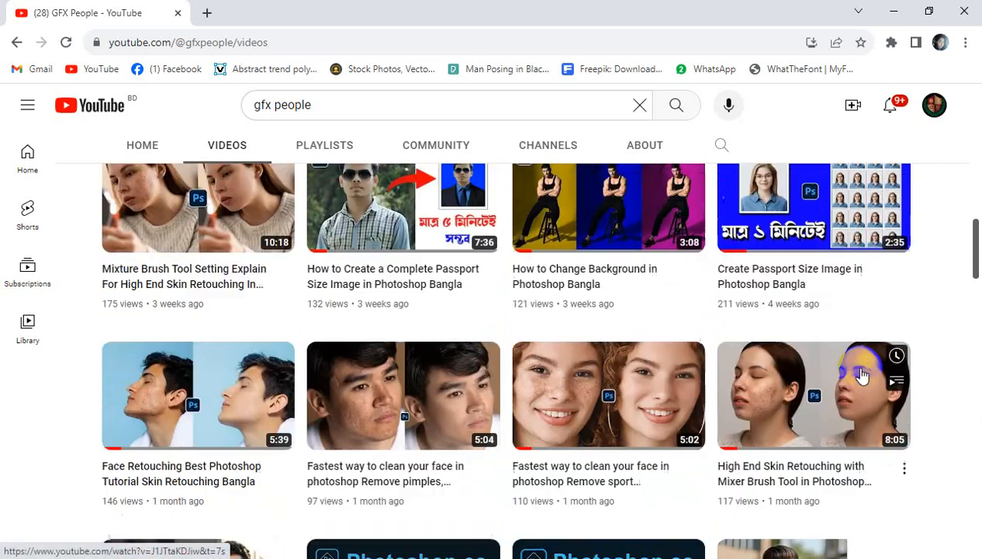
{"action": "scroll", "coordinate": [547, 311], "scroll_direction": "up", "scroll_amount": 9}
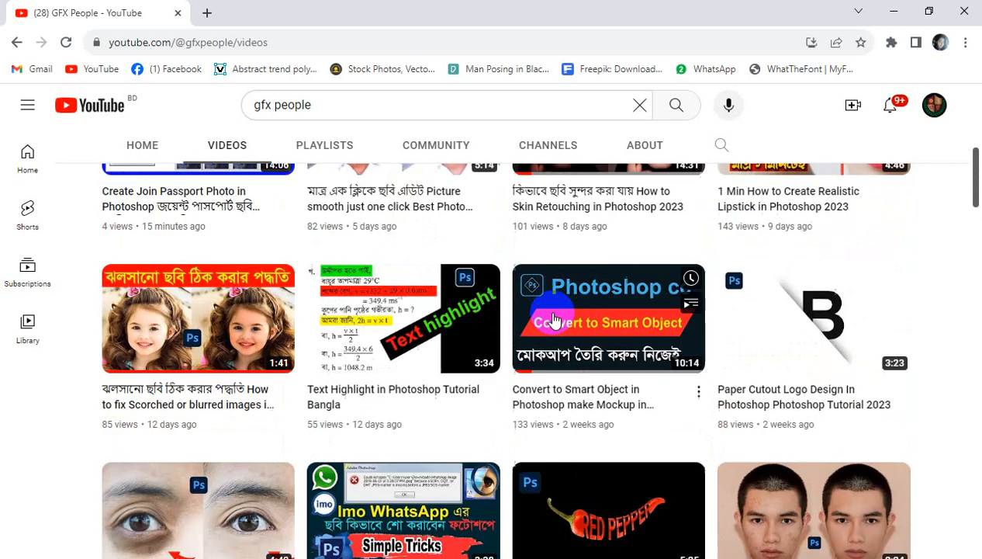
{"action": "scroll", "coordinate": [553, 318], "scroll_direction": "up", "scroll_amount": 1}
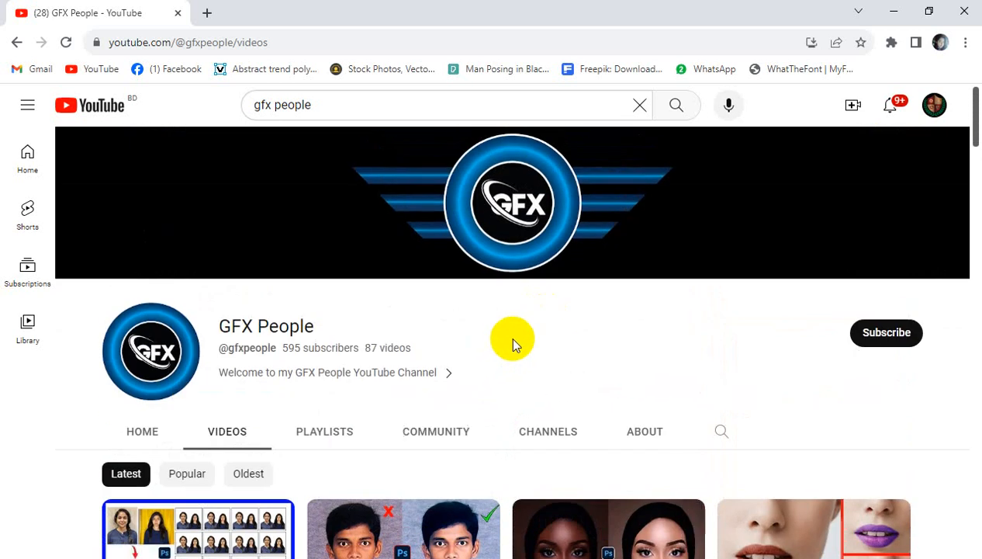
Review the GFX People channel name and its latest uploads once more
{"action": "scroll", "coordinate": [497, 334], "scroll_direction": "down", "scroll_amount": 1}
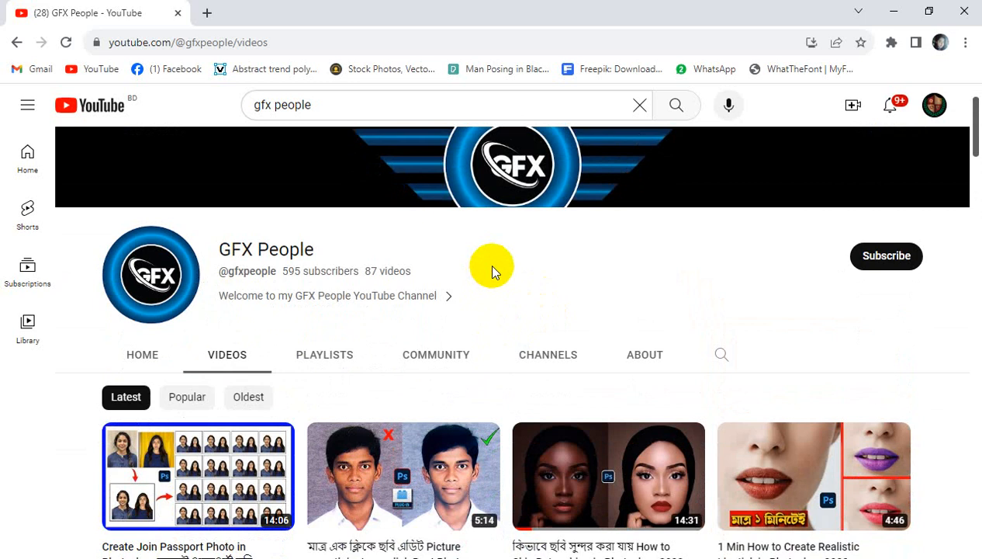
{"action": "scroll", "coordinate": [497, 267], "scroll_direction": "down", "scroll_amount": 1}
{"action": "scroll", "coordinate": [517, 254], "scroll_direction": "up", "scroll_amount": 1}
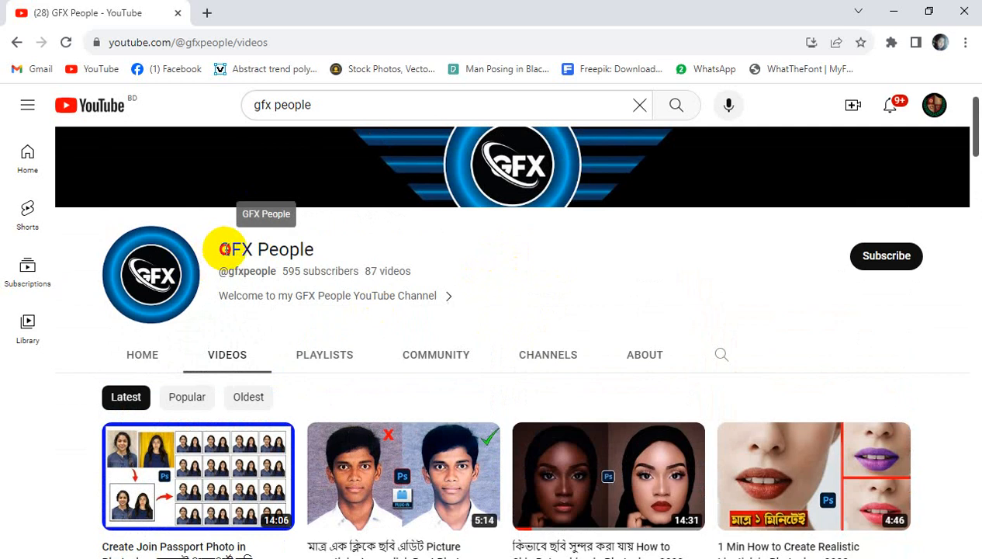
{"action": "left_click_drag", "start_coordinate": [224, 249], "coordinate": [499, 259]}
{"action": "left_click", "coordinate": [563, 264]}
{"action": "scroll", "coordinate": [649, 328], "scroll_direction": "down", "scroll_amount": 4}
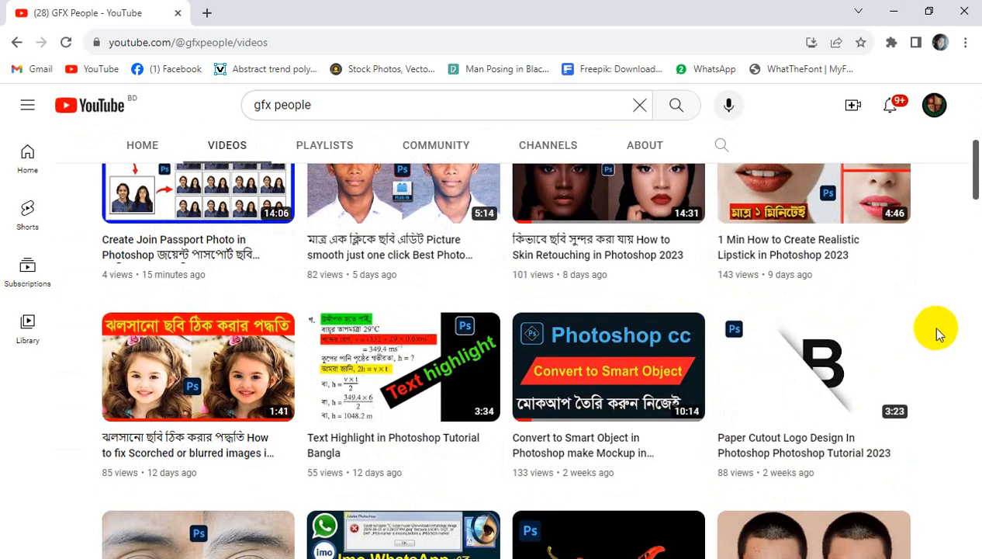
{"action": "scroll", "coordinate": [936, 332], "scroll_direction": "up", "scroll_amount": 2}
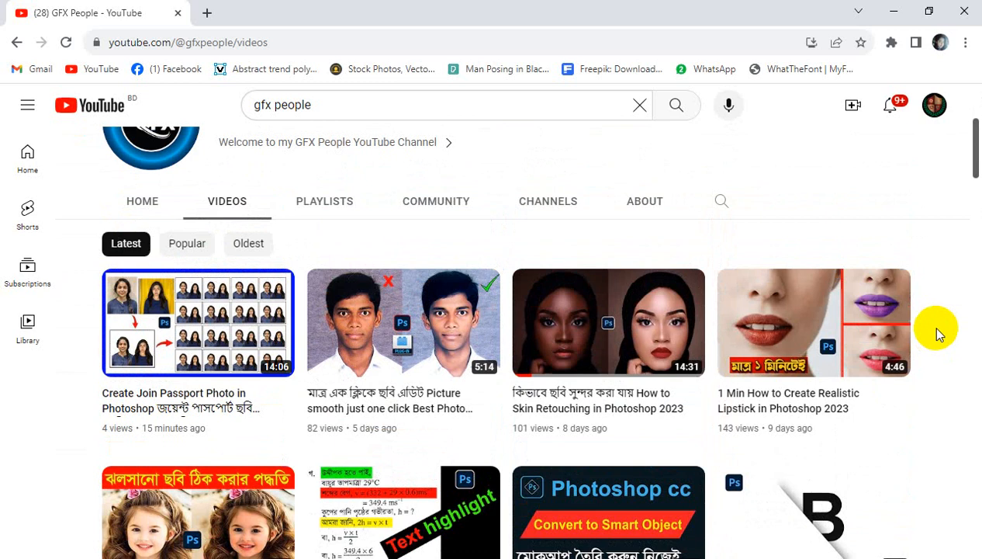
{"action": "scroll", "coordinate": [936, 332], "scroll_direction": "up", "scroll_amount": 1}
{"action": "scroll", "coordinate": [936, 332], "scroll_direction": "down", "scroll_amount": 1}
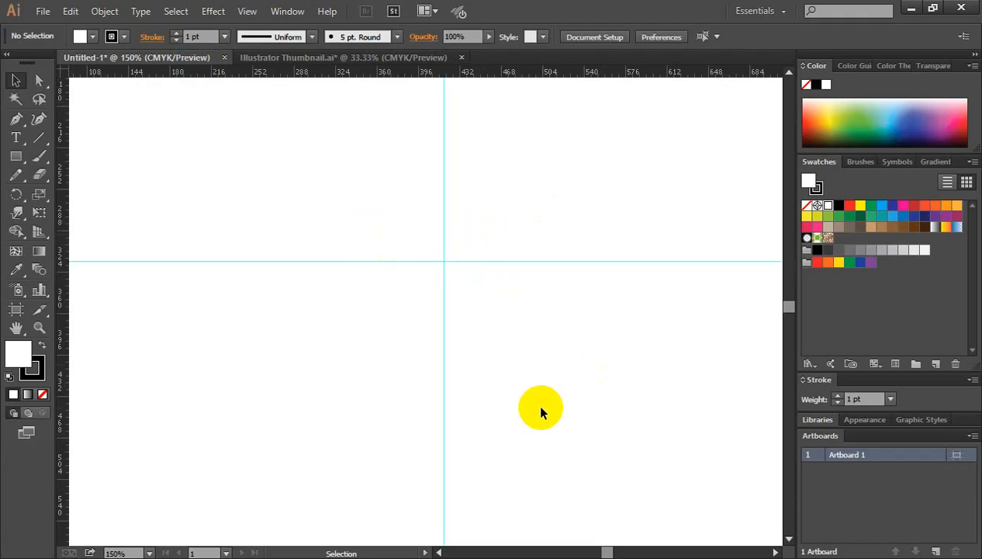
In Illustrator, unlock the guides, select both of them and delete them from the artboard
{"action": "right_click", "coordinate": [398, 165]}
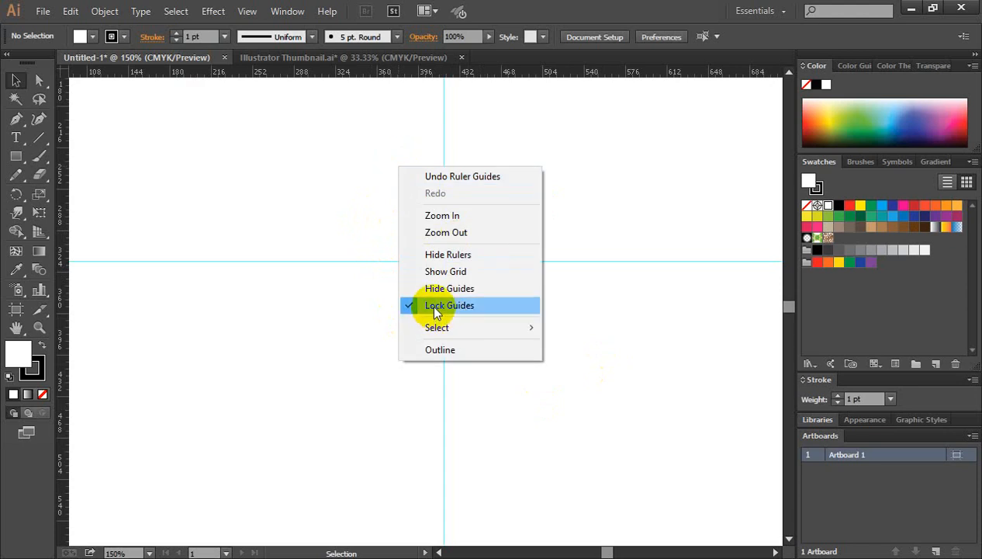
{"action": "left_click", "coordinate": [435, 307]}
{"action": "key", "text": "ctrl+a"}
{"action": "key", "text": "Delete"}
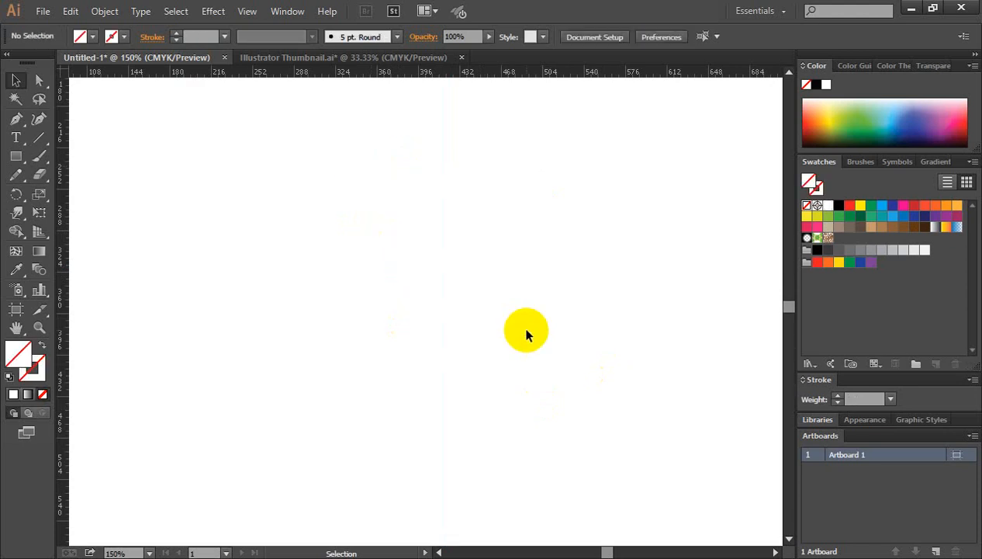
Place a horizontal guide across the artboard from the ruler and delete it
{"action": "left_click_drag", "start_coordinate": [439, 74], "coordinate": [459, 249]}
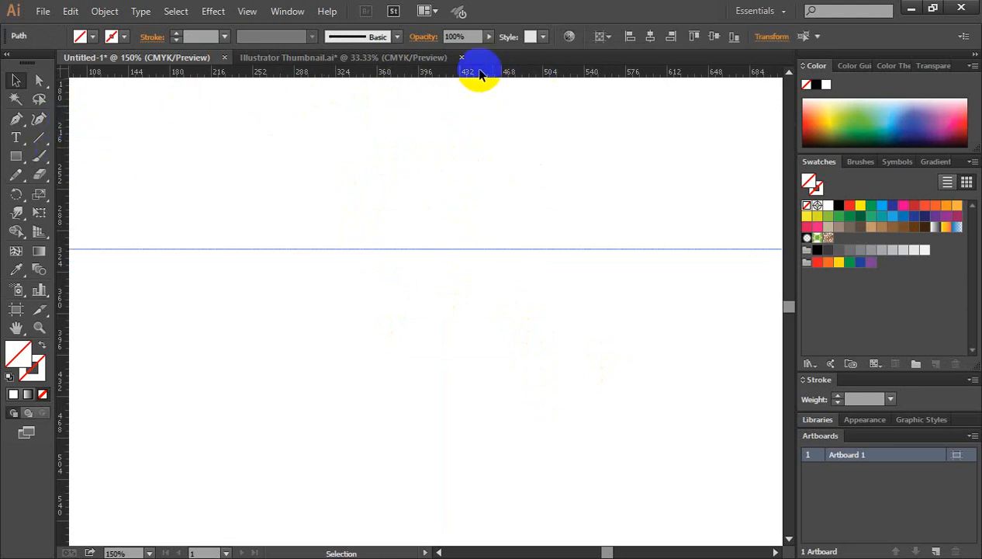
{"action": "key", "text": "Delete"}
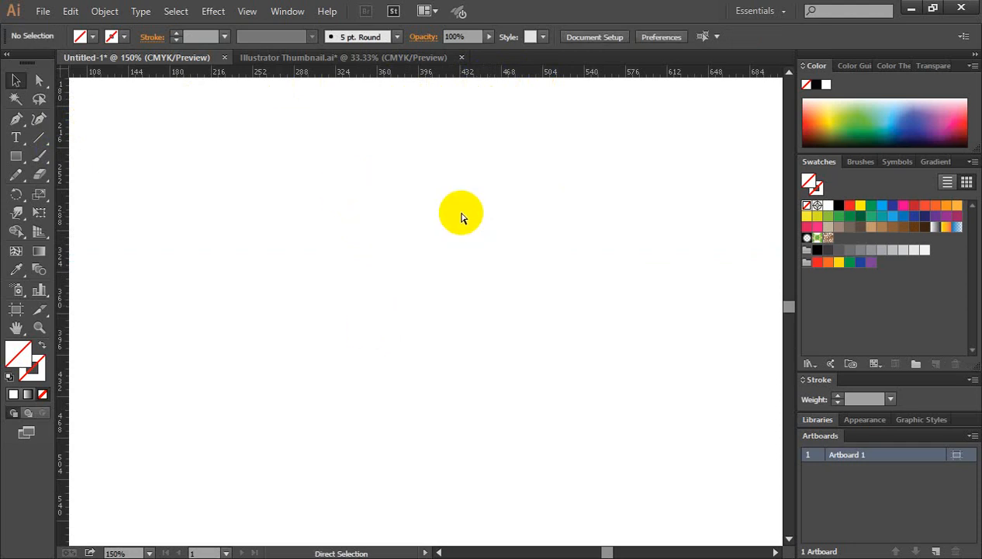
Hide the document rulers, show them again, and hide them once more
{"action": "key", "text": "ctrl+r"}
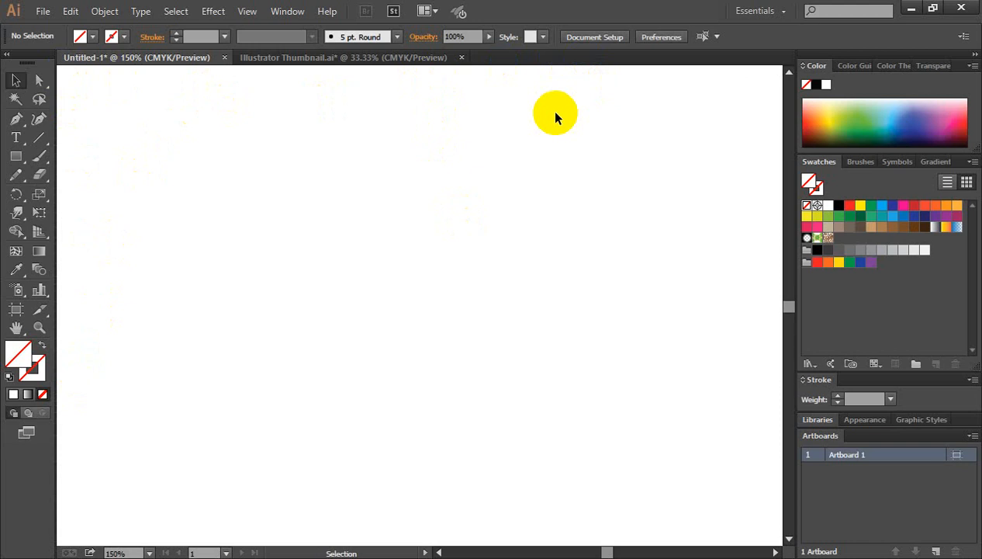
{"action": "left_click", "coordinate": [532, 45]}
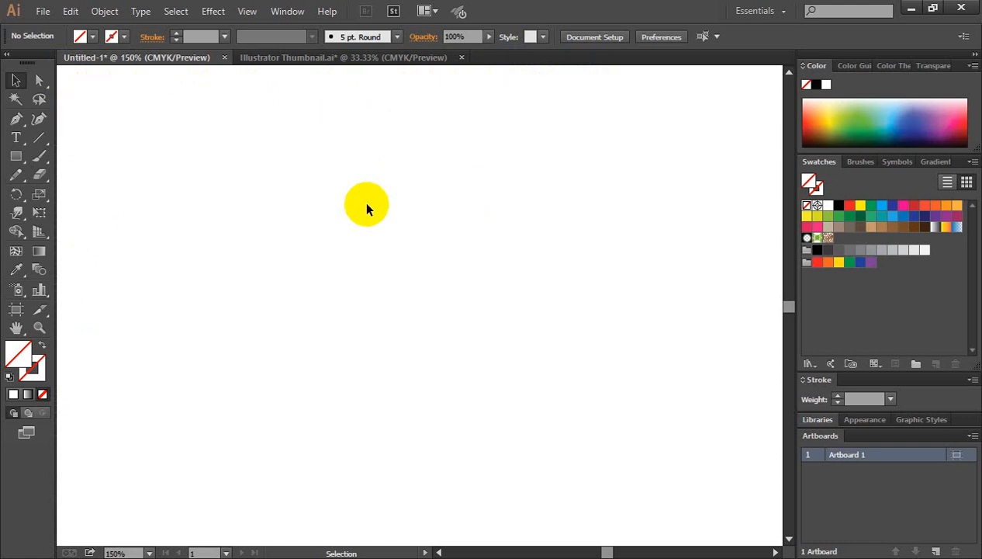
{"action": "key", "text": "a"}
{"action": "key", "text": "ctrl+r"}
{"action": "key", "text": "v"}
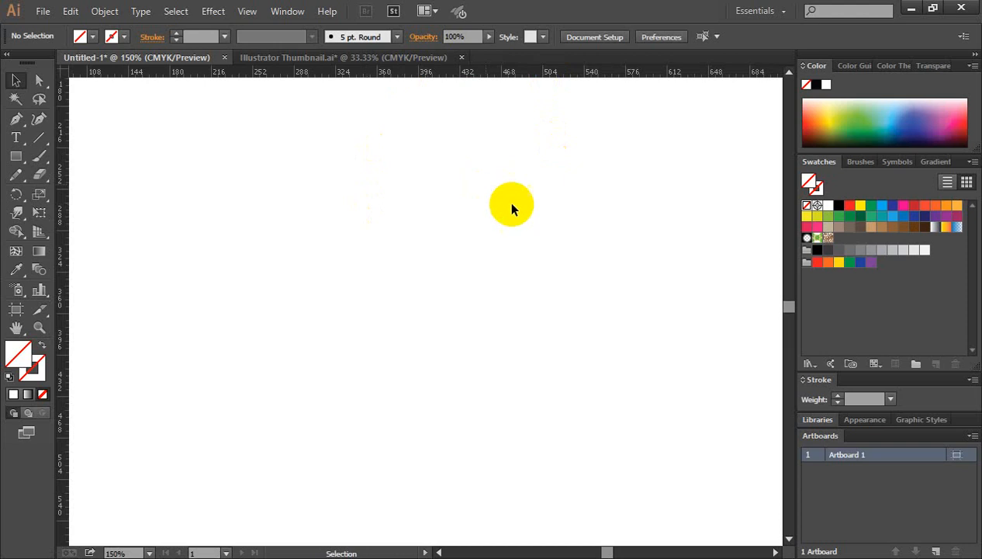
{"action": "left_click_drag", "start_coordinate": [515, 84], "coordinate": [536, 83]}
{"action": "key", "text": "ctrl"}
{"action": "key", "text": "ctrl+r"}
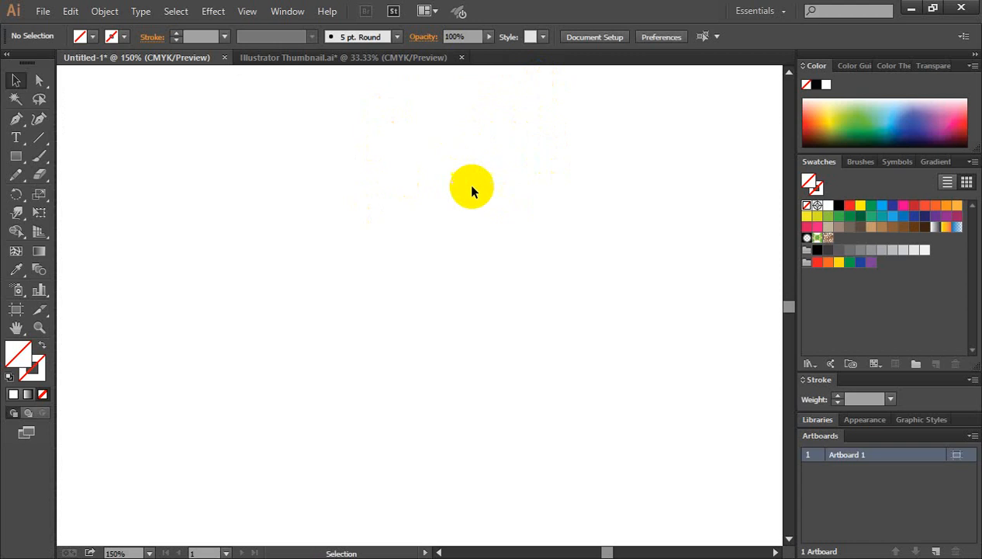
Show the document rulers, hide them, and turn them back on
{"action": "right_click", "coordinate": [423, 157]}
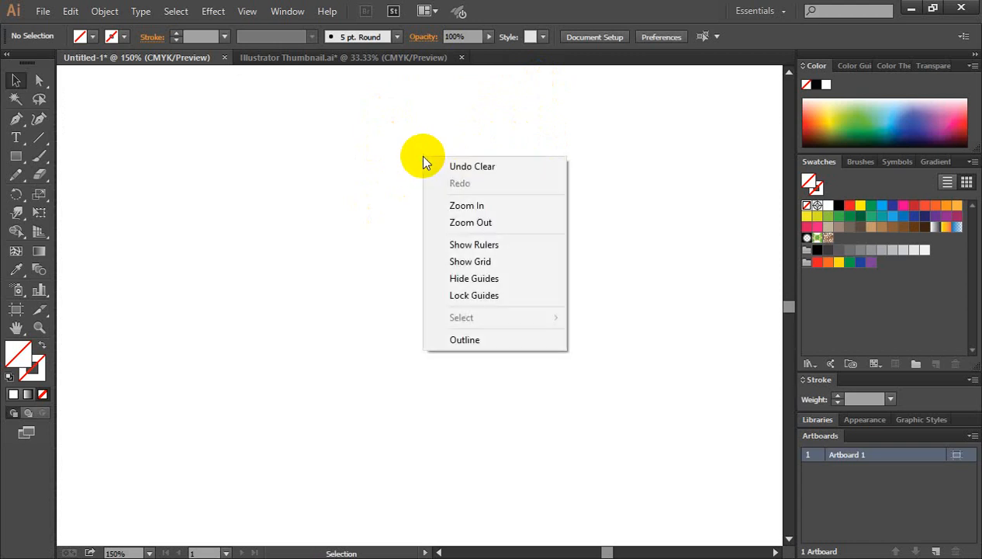
{"action": "left_click", "coordinate": [489, 247]}
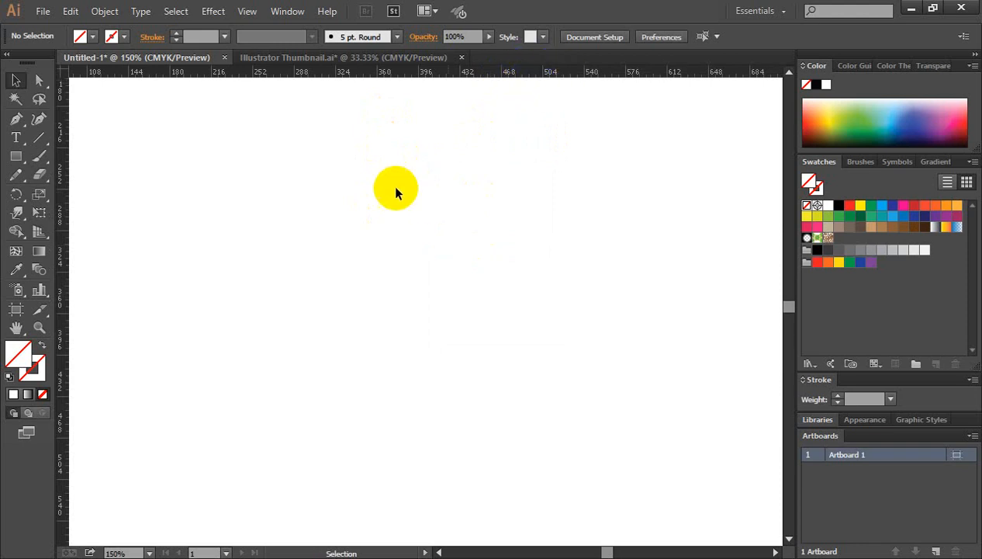
{"action": "right_click", "coordinate": [413, 158]}
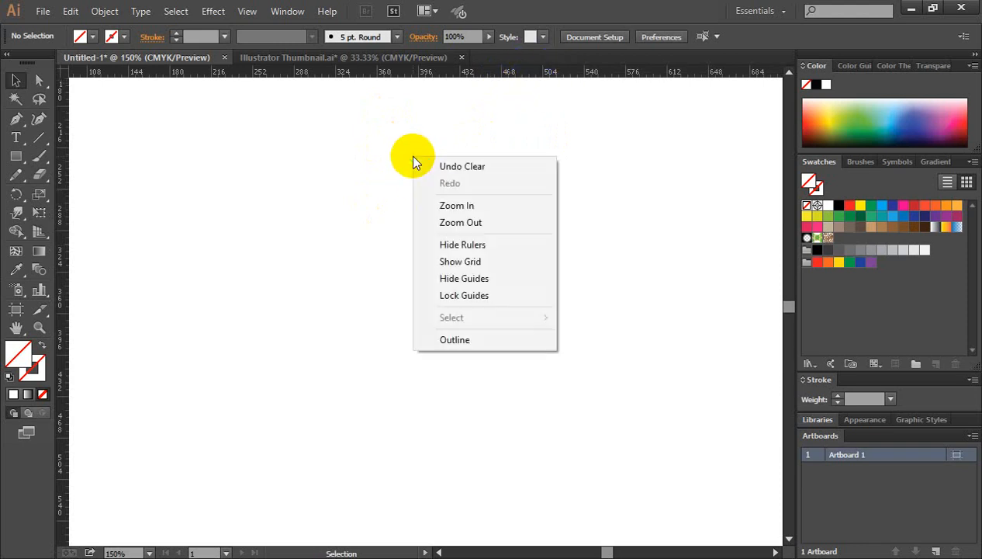
{"action": "left_click", "coordinate": [482, 243]}
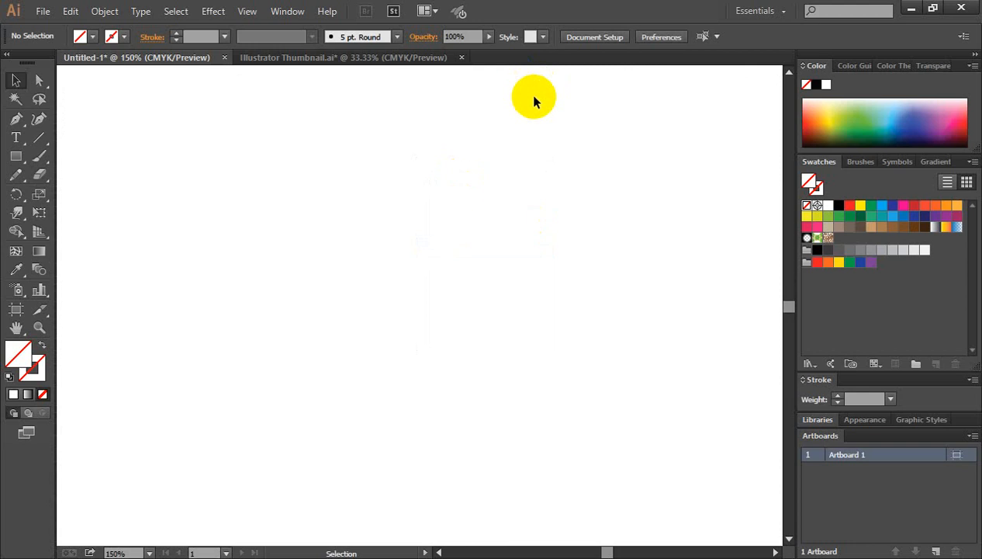
{"action": "key", "text": "ctrl+r"}
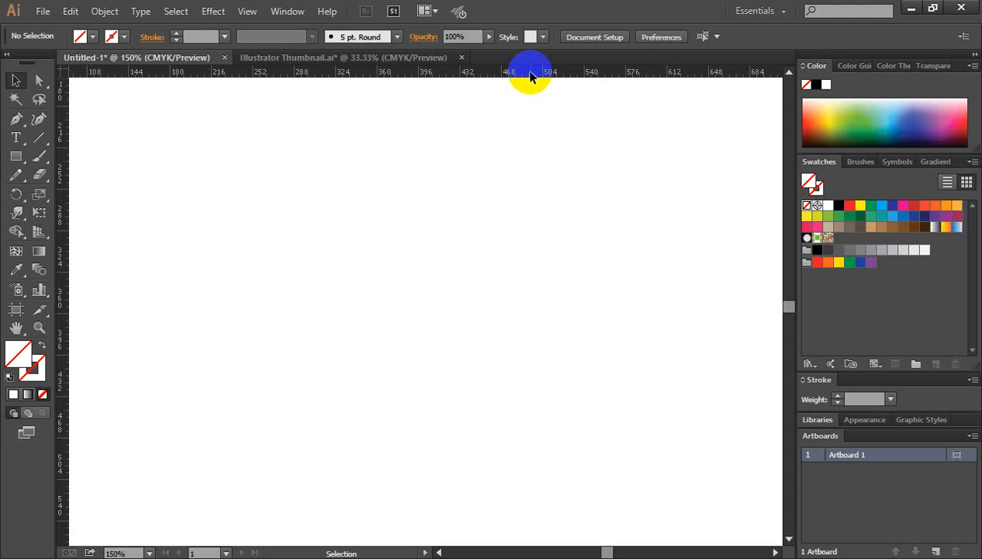
Draw a wide, thin horizontal rectangle in the upper middle of the visible canvas and return to the Selection tool
{"action": "left_click", "coordinate": [20, 155]}
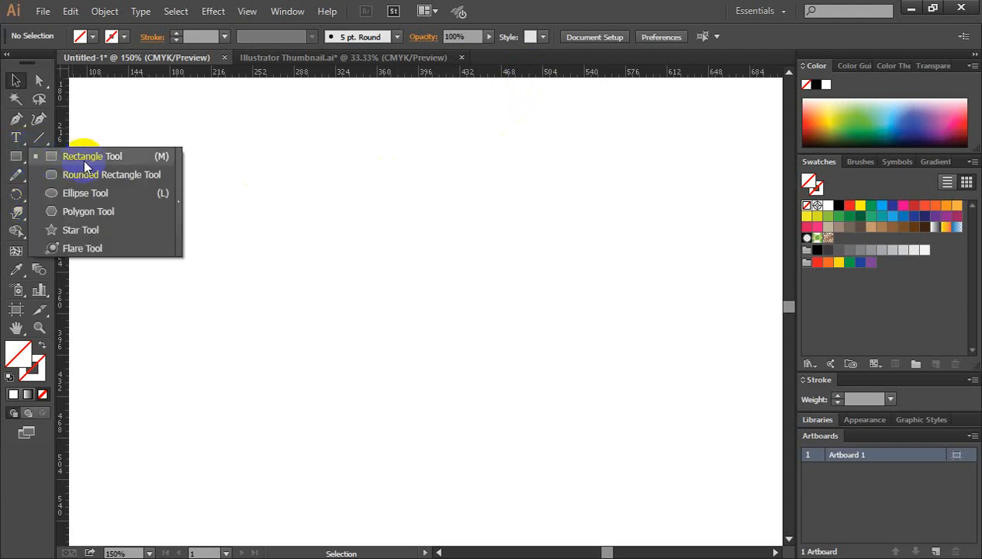
{"action": "left_click", "coordinate": [91, 156]}
{"action": "left_click_drag", "start_coordinate": [280, 183], "coordinate": [597, 226]}
{"action": "left_click", "coordinate": [13, 82]}
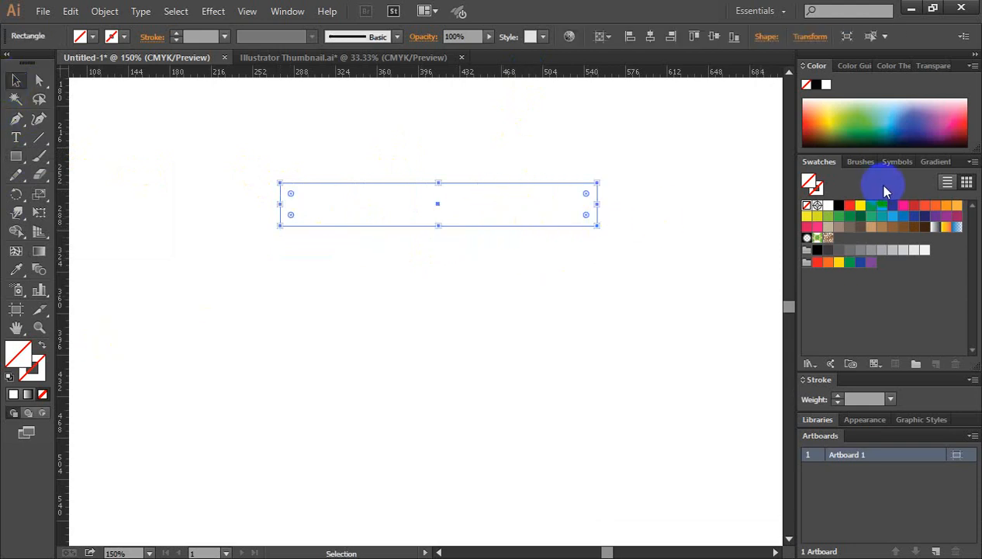
Fill the thin horizontal rectangle with the bright red swatch and leave it deselected
{"action": "left_click", "coordinate": [847, 211]}
{"action": "left_click", "coordinate": [677, 232]}
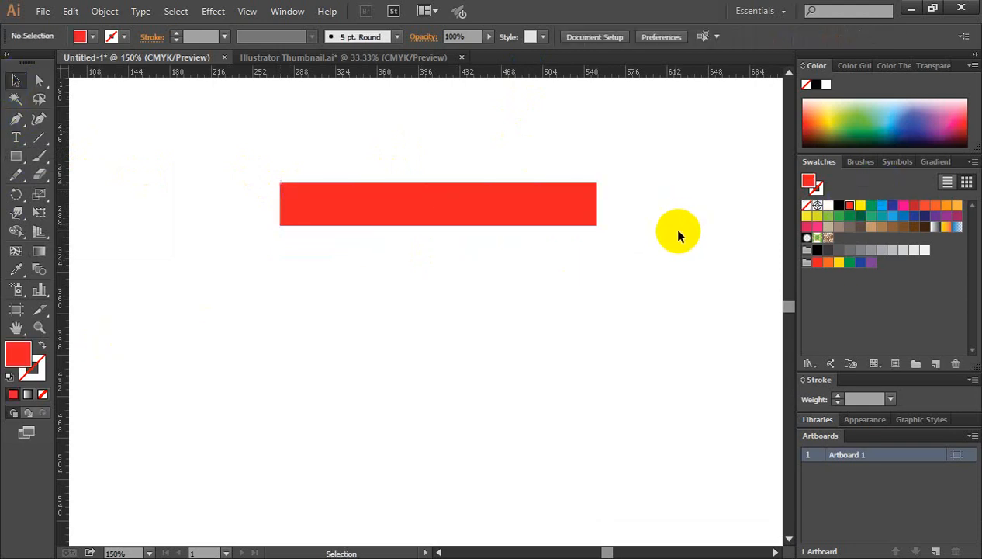
{"action": "left_click", "coordinate": [447, 211]}
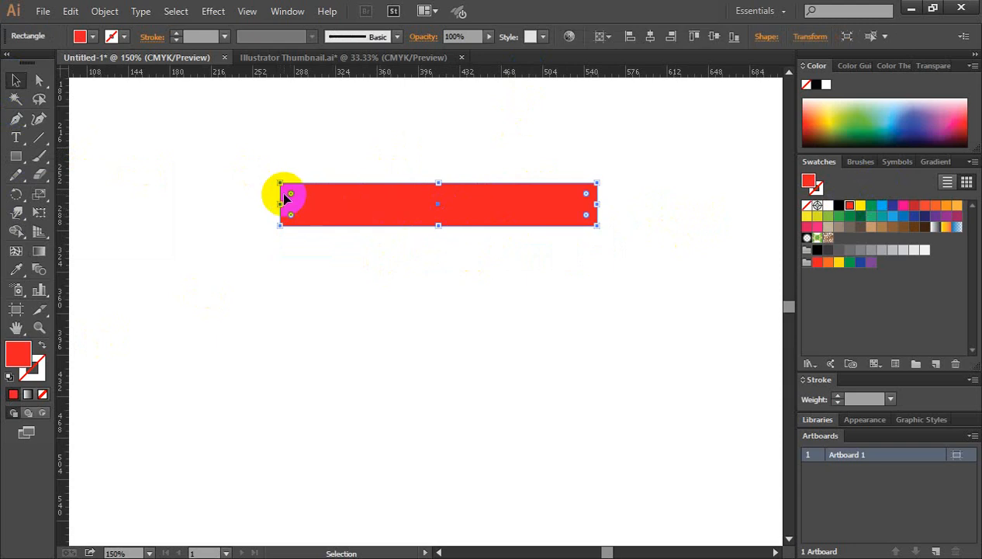
{"action": "left_click", "coordinate": [509, 280]}
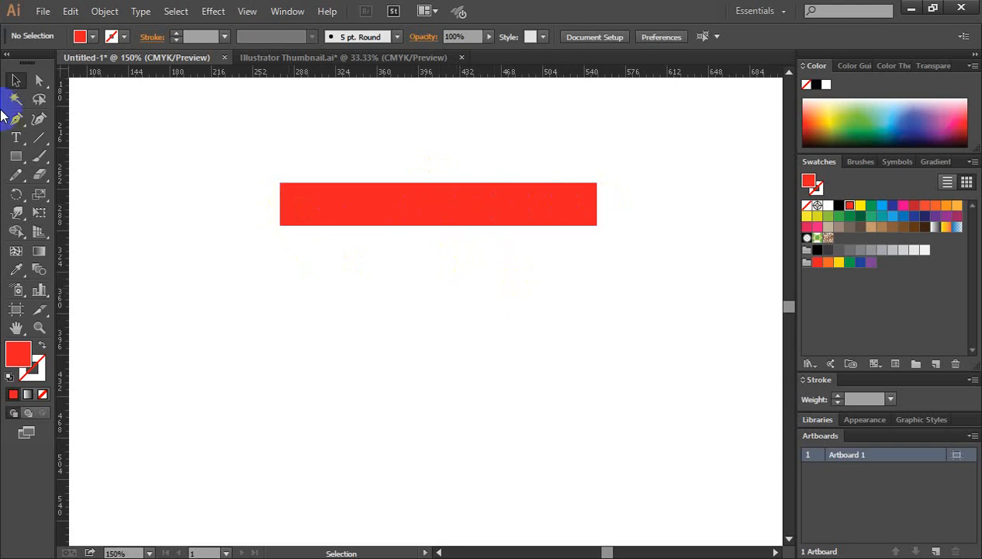
Add the text "DESIGN" in black Myriad Pro below the red rectangle and enlarge it to 38.3 pt
{"action": "left_click", "coordinate": [15, 138]}
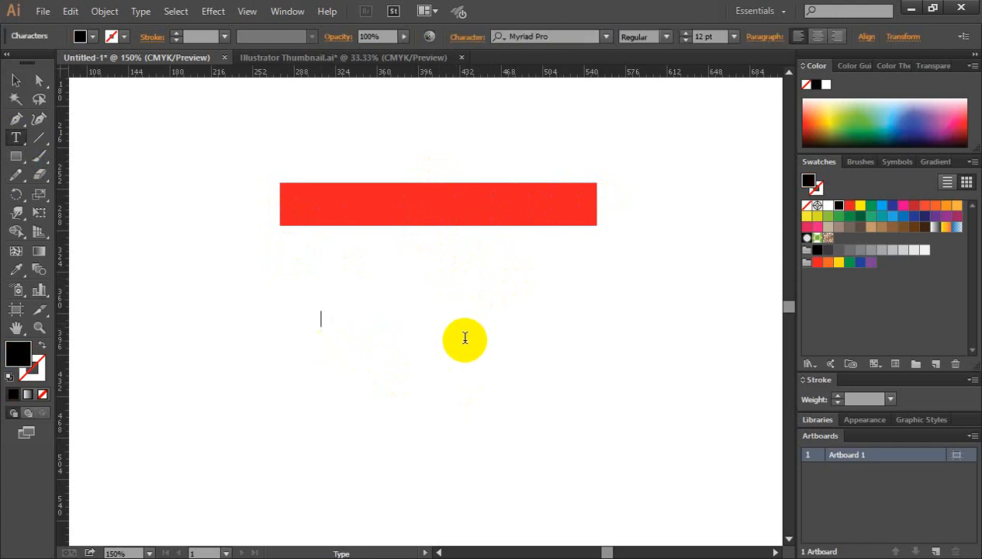
{"action": "type", "text": "DESIGN"}
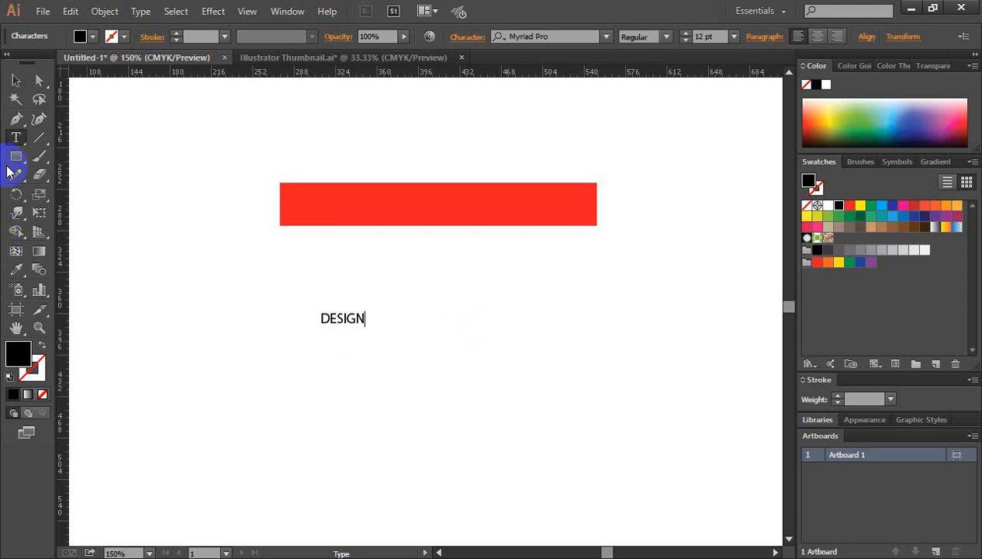
{"action": "left_click", "coordinate": [17, 80]}
{"action": "left_click_drag", "start_coordinate": [365, 326], "coordinate": [359, 351]}
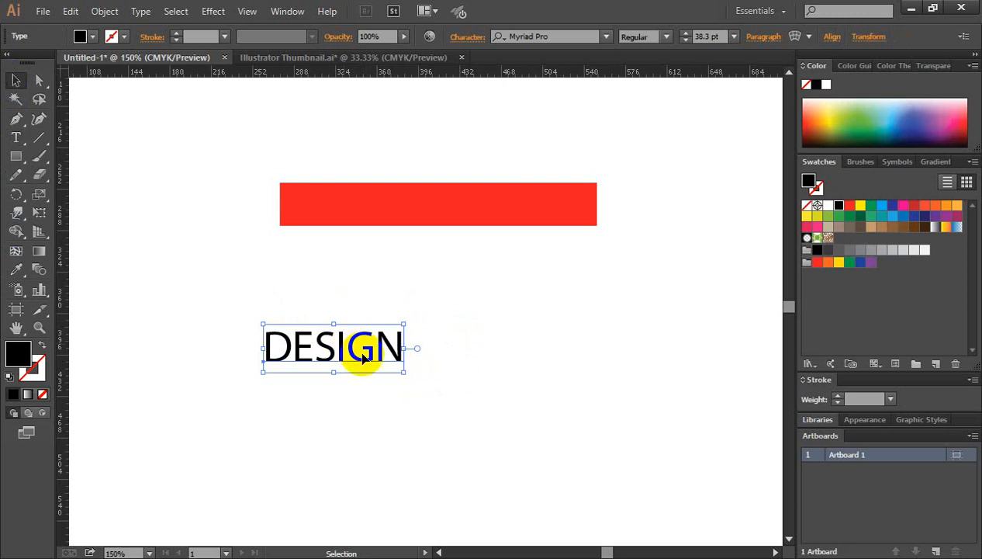
{"action": "left_click", "coordinate": [456, 287]}
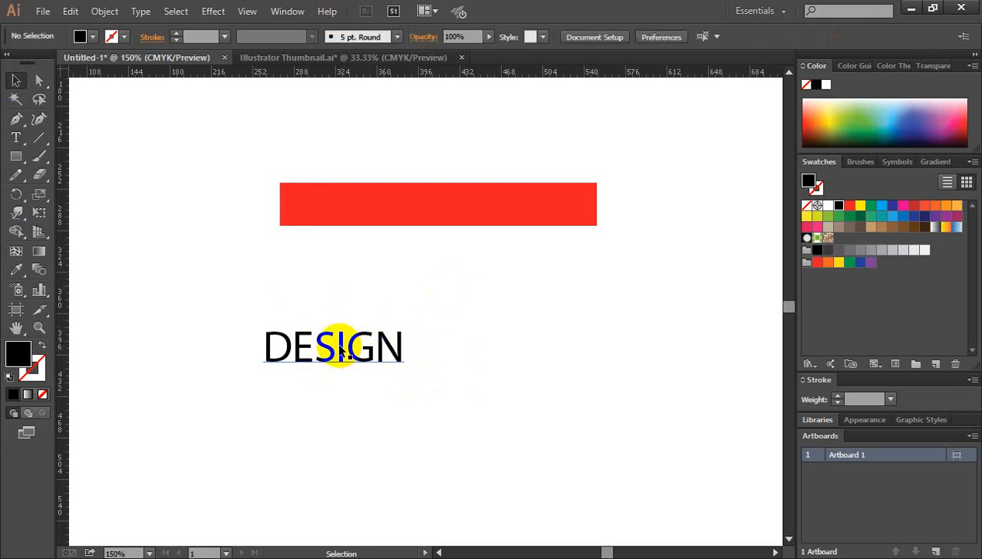
Move the DESIGN text directly beneath the red rectangle, roughly centred under it by eye
{"action": "left_click", "coordinate": [339, 348]}
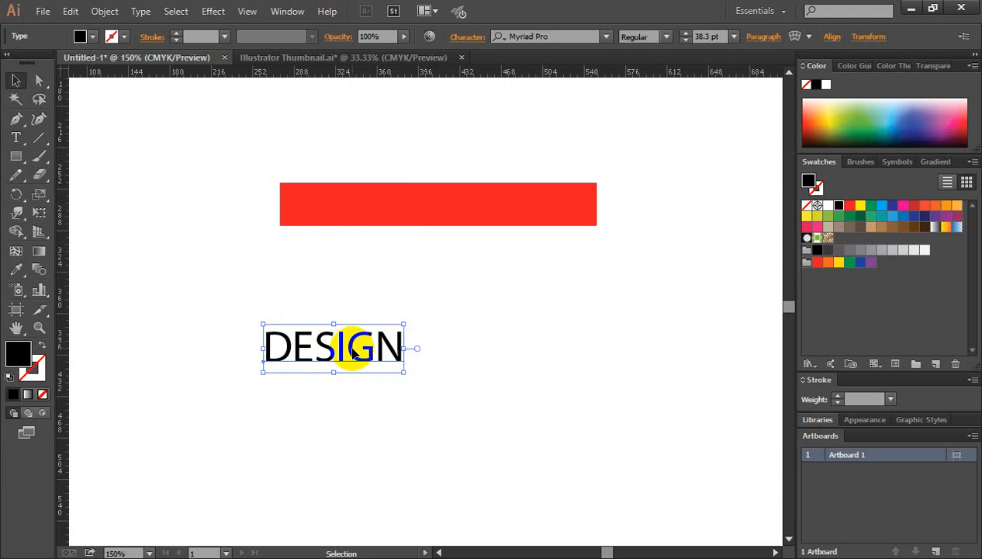
{"action": "left_click_drag", "start_coordinate": [353, 351], "coordinate": [470, 259]}
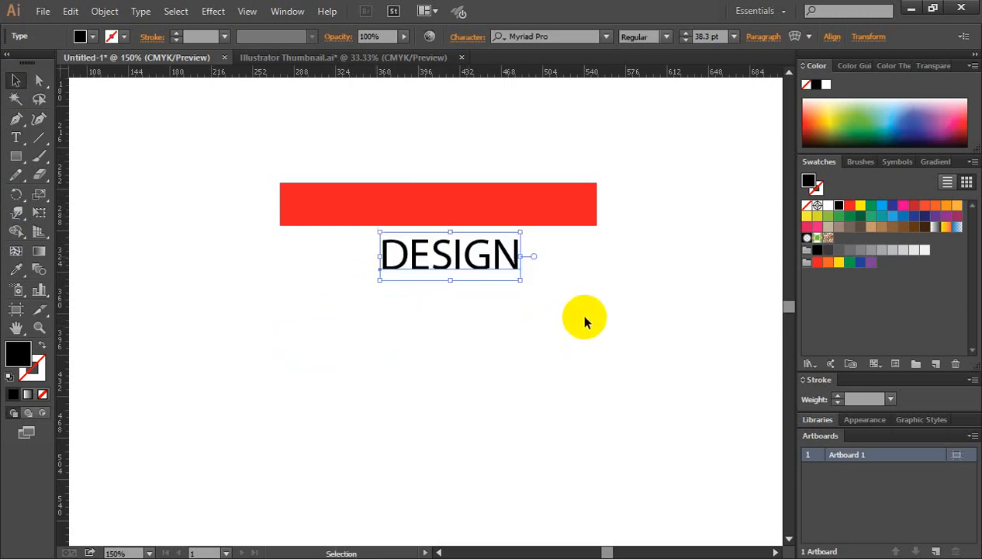
{"action": "left_click", "coordinate": [585, 317]}
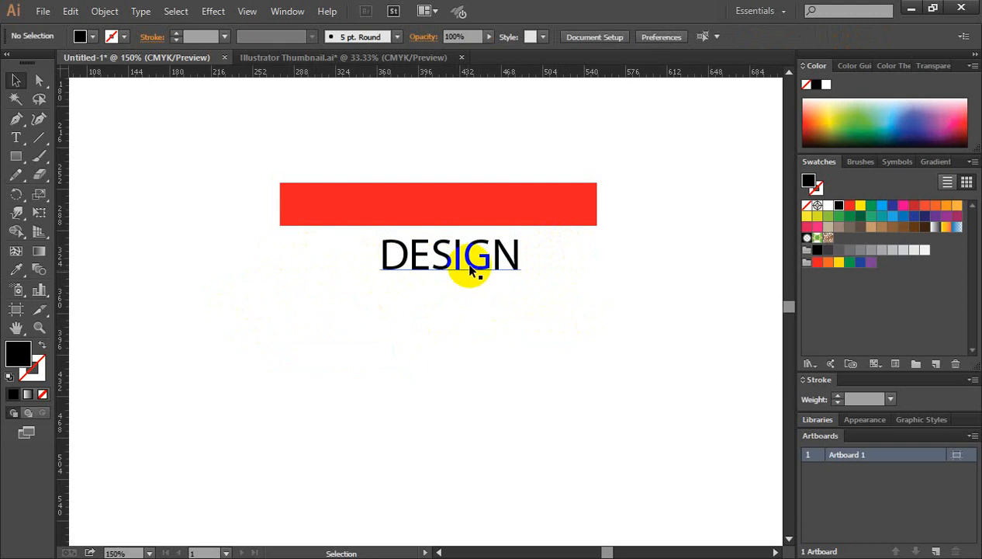
{"action": "left_click_drag", "start_coordinate": [469, 265], "coordinate": [453, 265]}
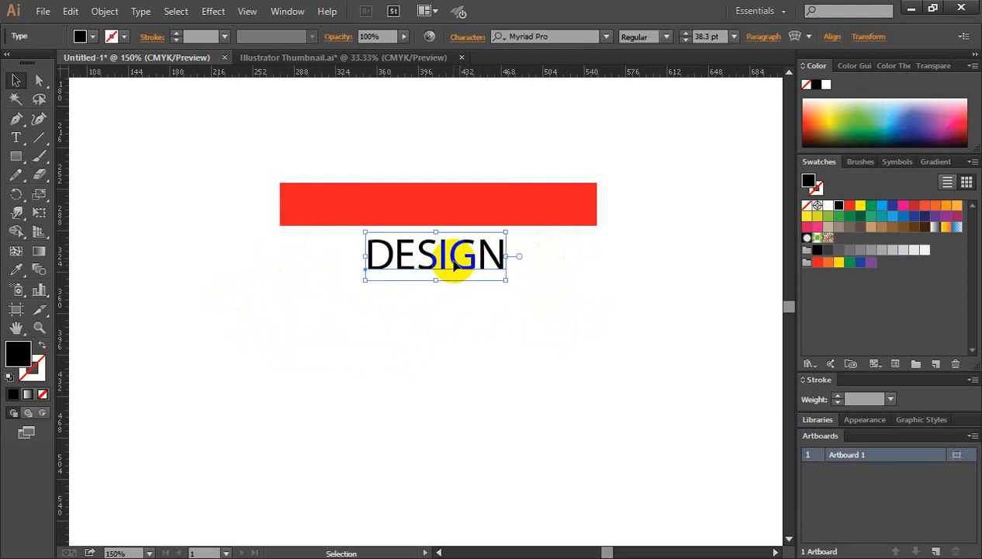
{"action": "left_click", "coordinate": [535, 246]}
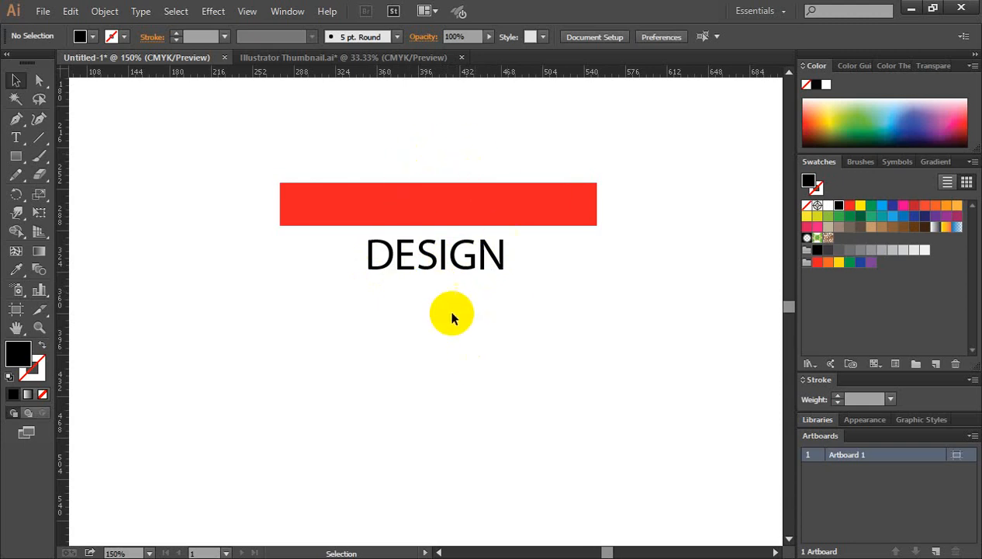
Select the DESIGN text and the red rectangle in turn to compare their horizontal alignment
{"action": "left_click", "coordinate": [456, 258]}
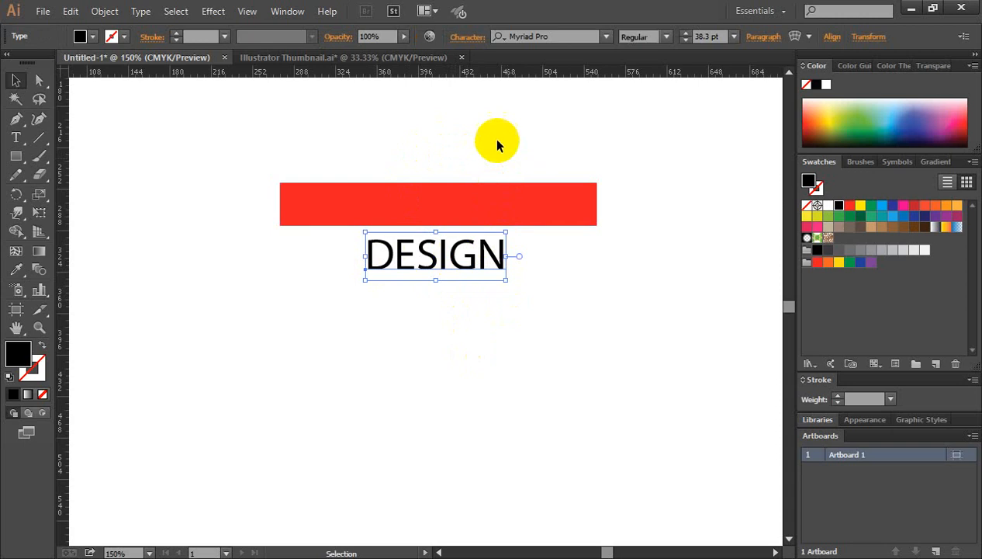
{"action": "left_click", "coordinate": [623, 312]}
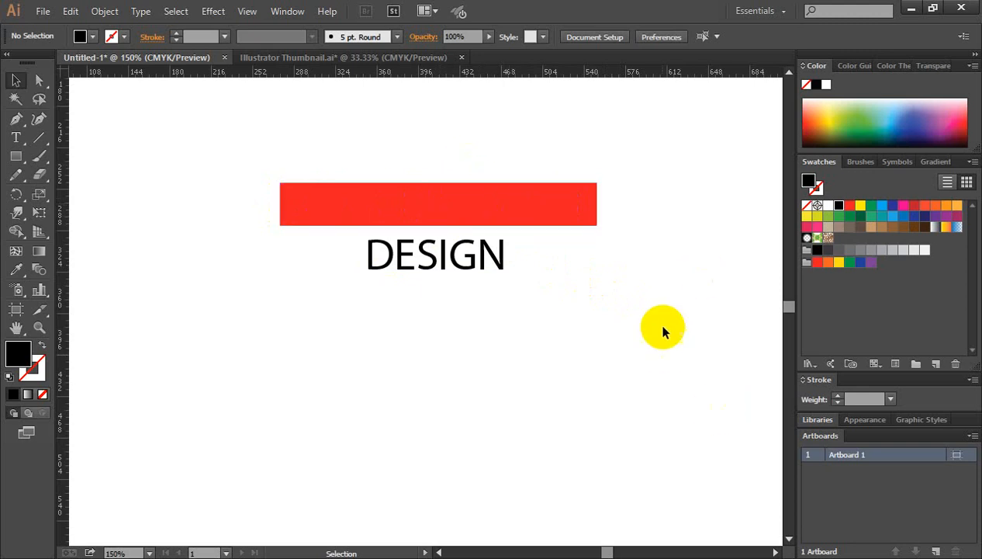
{"action": "left_click", "coordinate": [490, 208]}
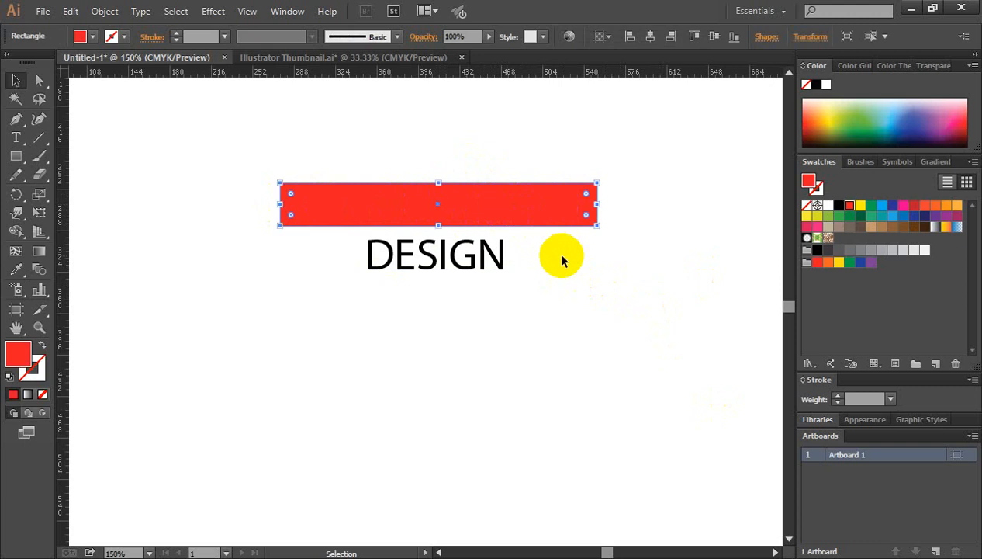
{"action": "left_click", "coordinate": [307, 197]}
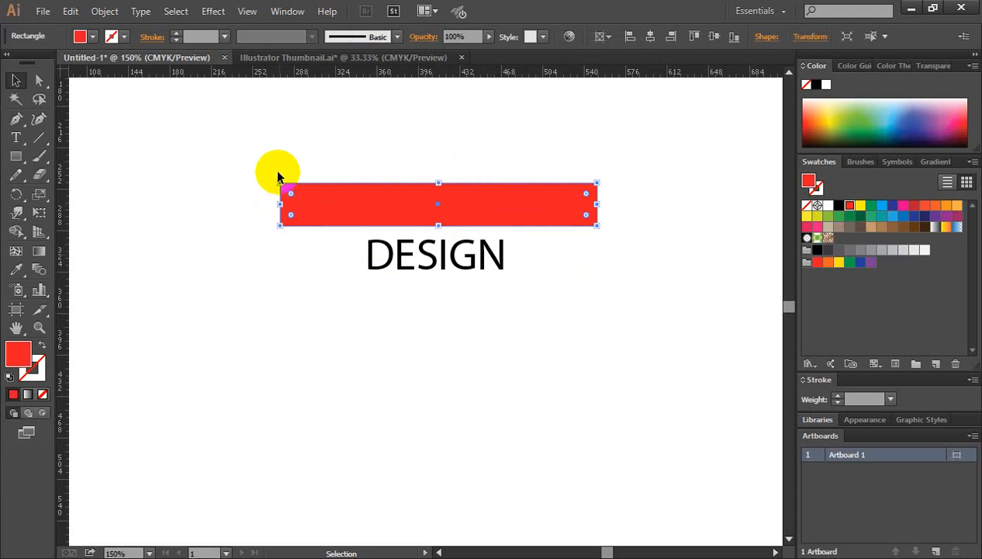
{"action": "left_click", "coordinate": [599, 203]}
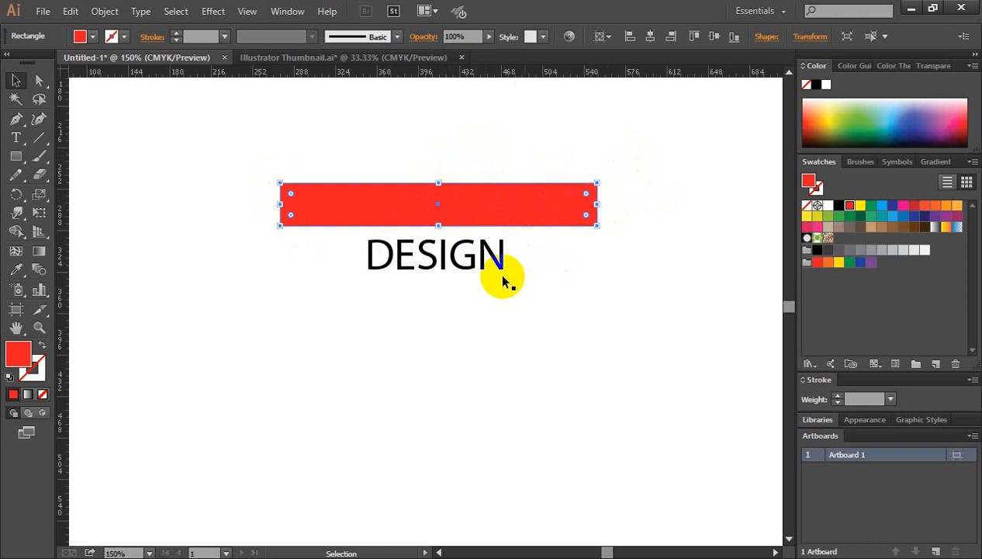
{"action": "left_click", "coordinate": [481, 258]}
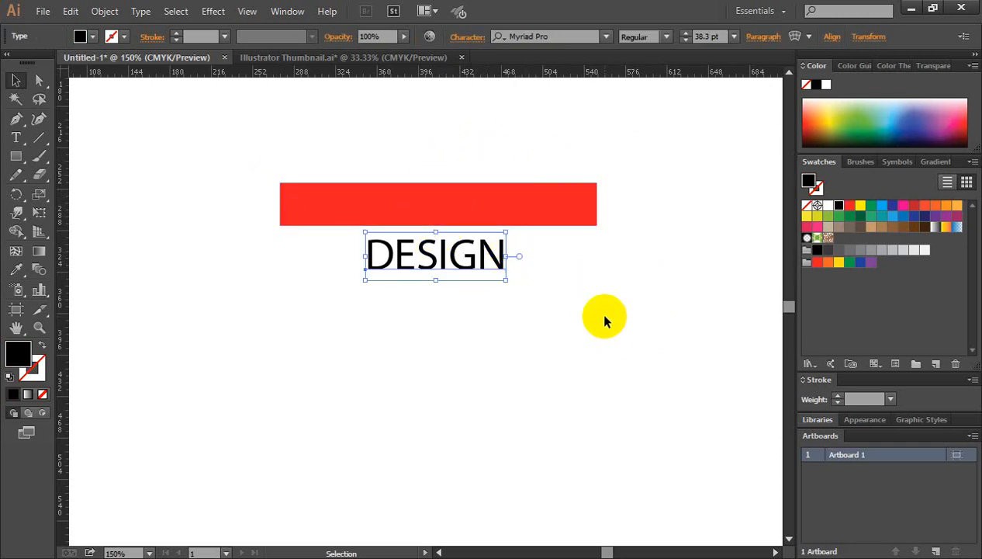
{"action": "left_click", "coordinate": [638, 268]}
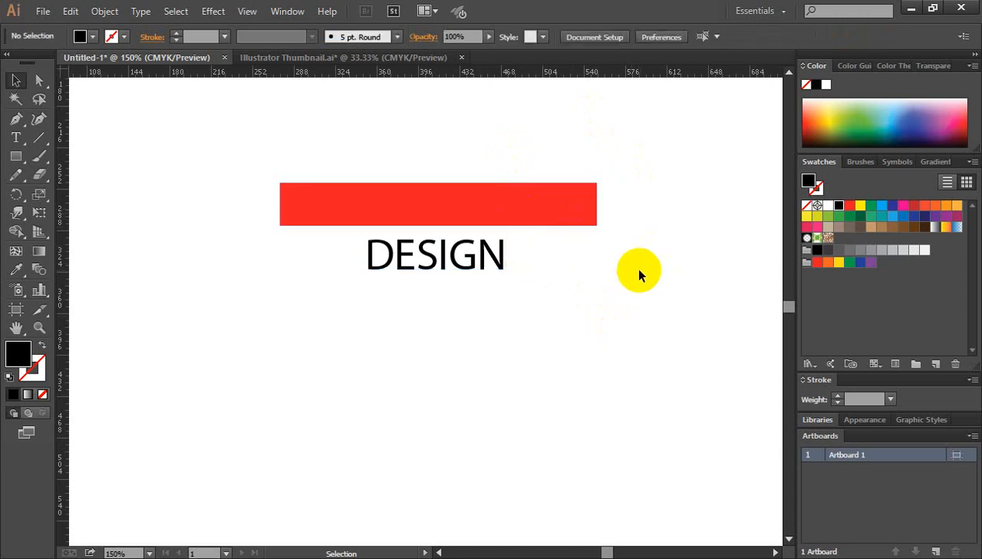
Place a vertical guide from the ruler through the centre point of the red rectangle
{"action": "left_click", "coordinate": [510, 203]}
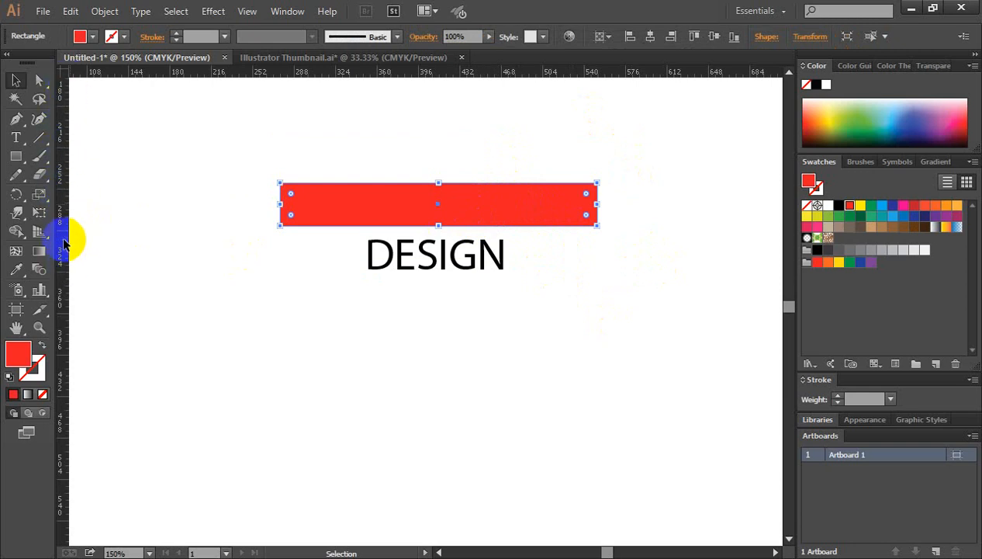
{"action": "left_click_drag", "start_coordinate": [64, 243], "coordinate": [439, 203]}
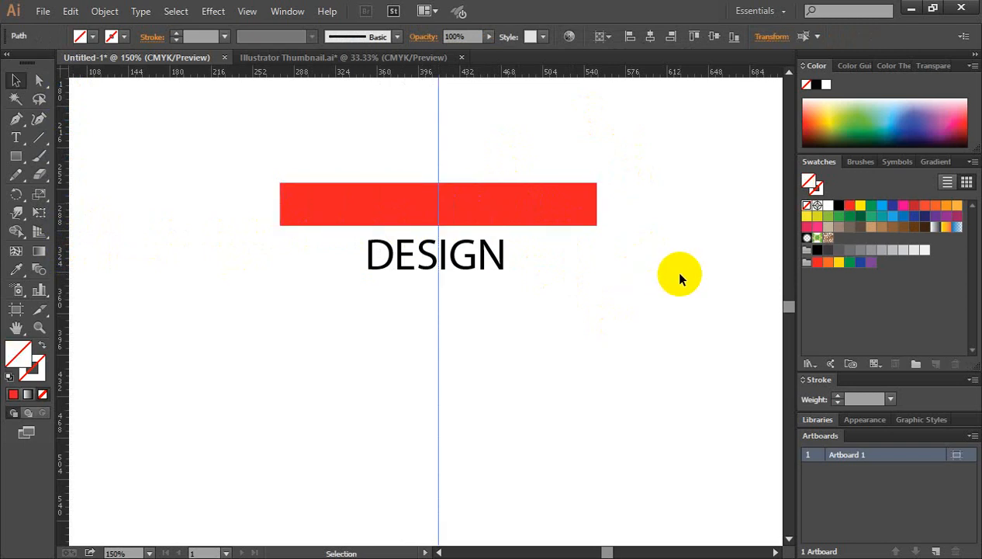
{"action": "left_click", "coordinate": [679, 278]}
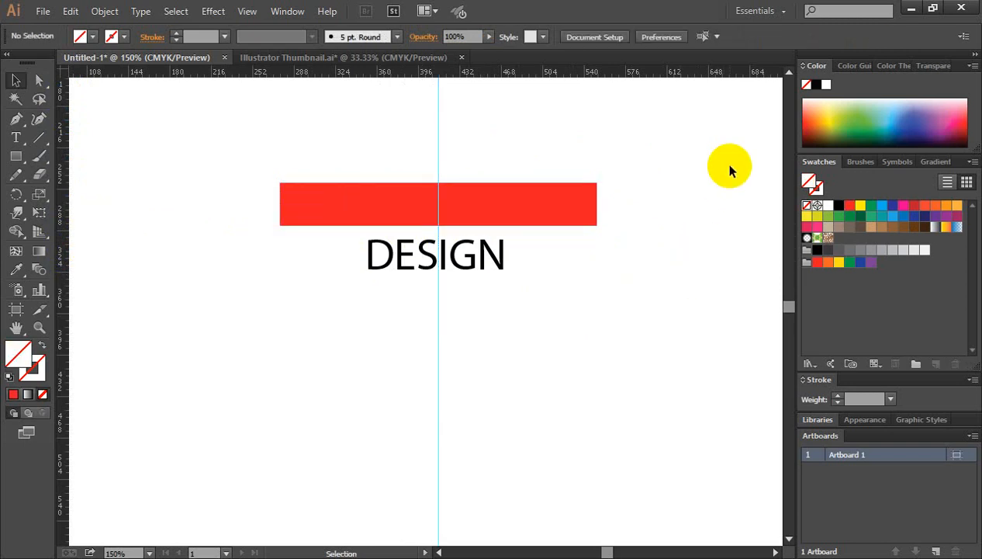
Check the centre handles of the DESIGN text against the vertical guide
{"action": "left_click", "coordinate": [499, 268]}
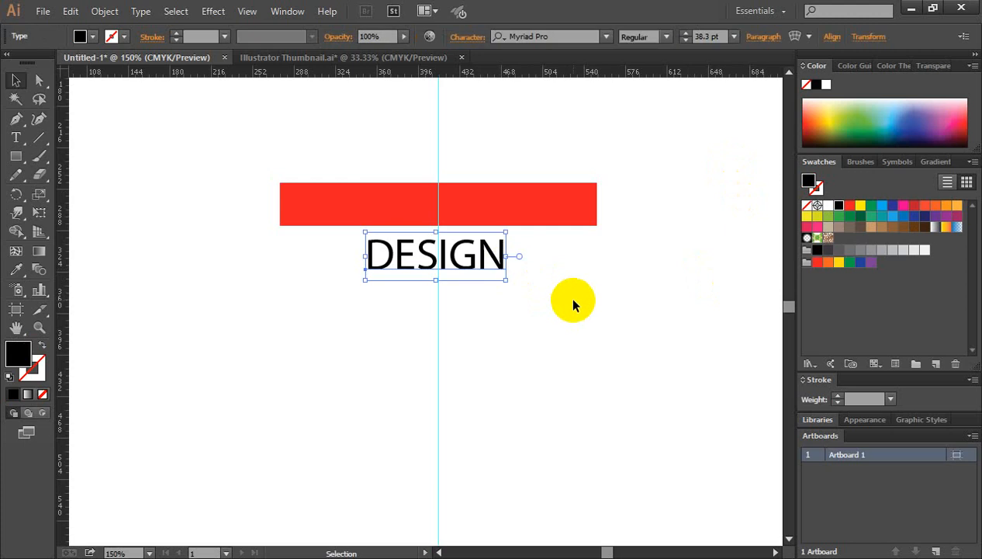
{"action": "left_click", "coordinate": [575, 303]}
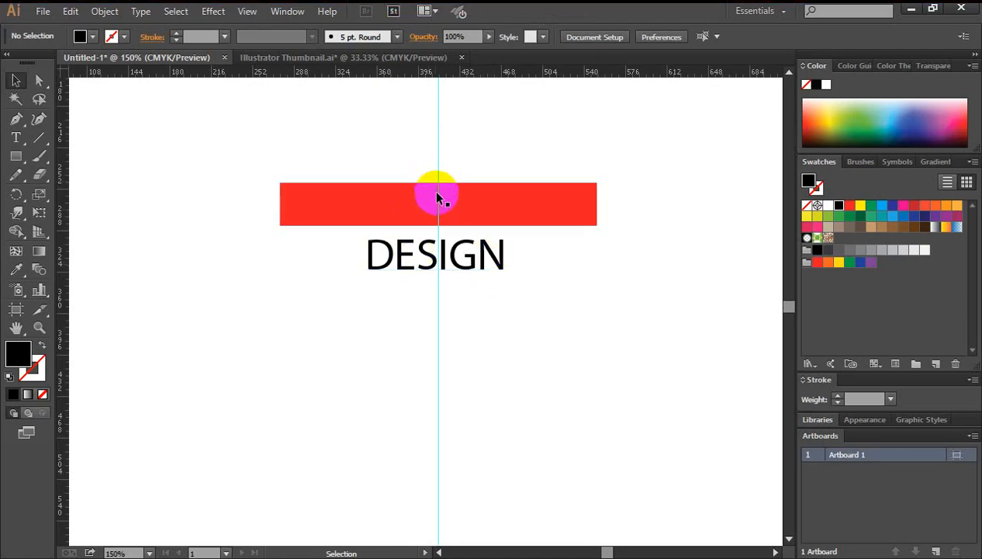
{"action": "left_click", "coordinate": [495, 264]}
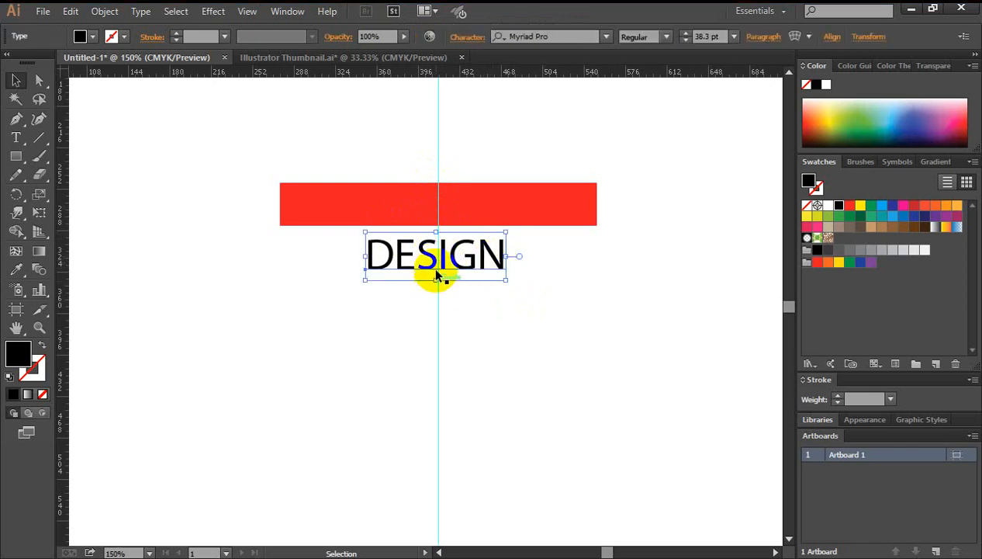
{"action": "left_click", "coordinate": [539, 319]}
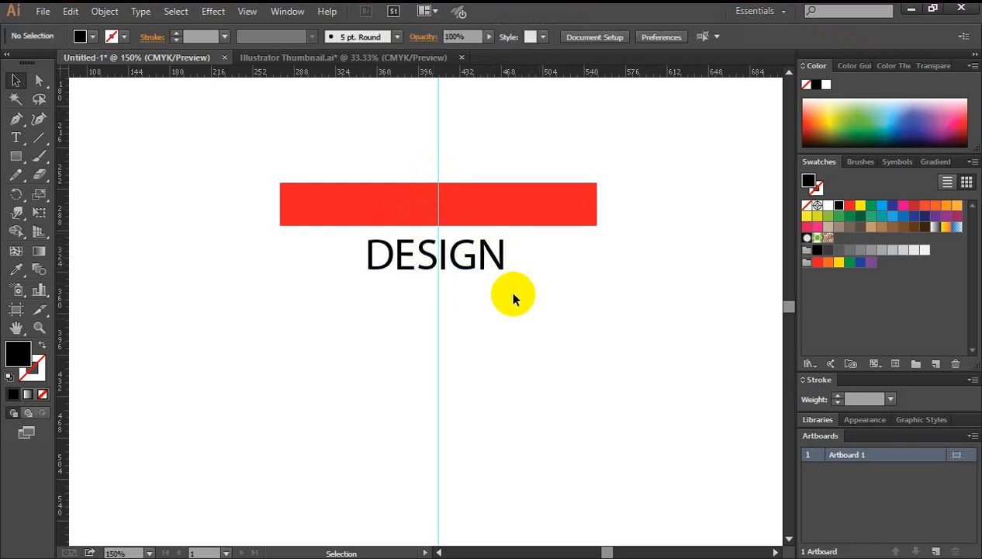
Shift the DESIGN text slightly to the right to bring its centre handle close to the vertical guide
{"action": "left_click", "coordinate": [486, 260]}
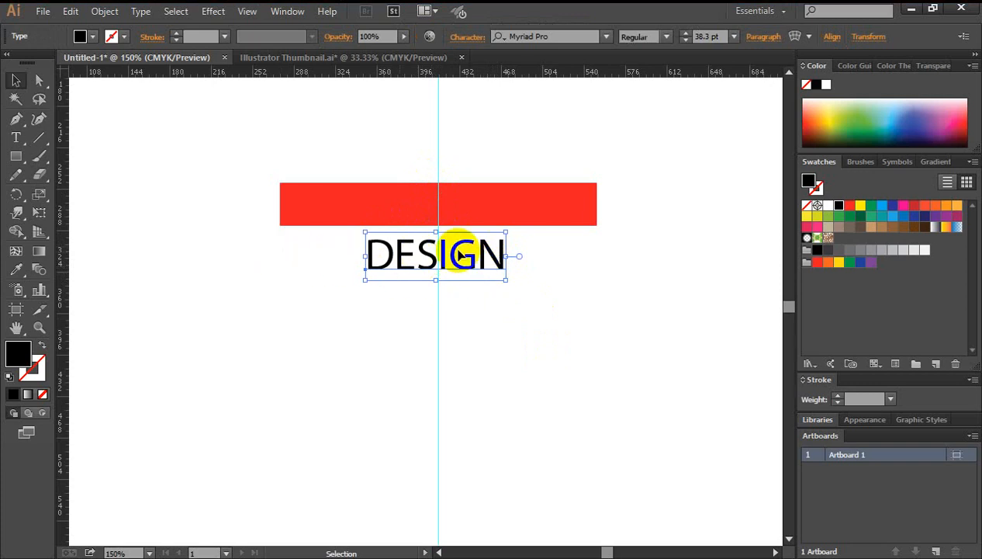
{"action": "key", "text": "z"}
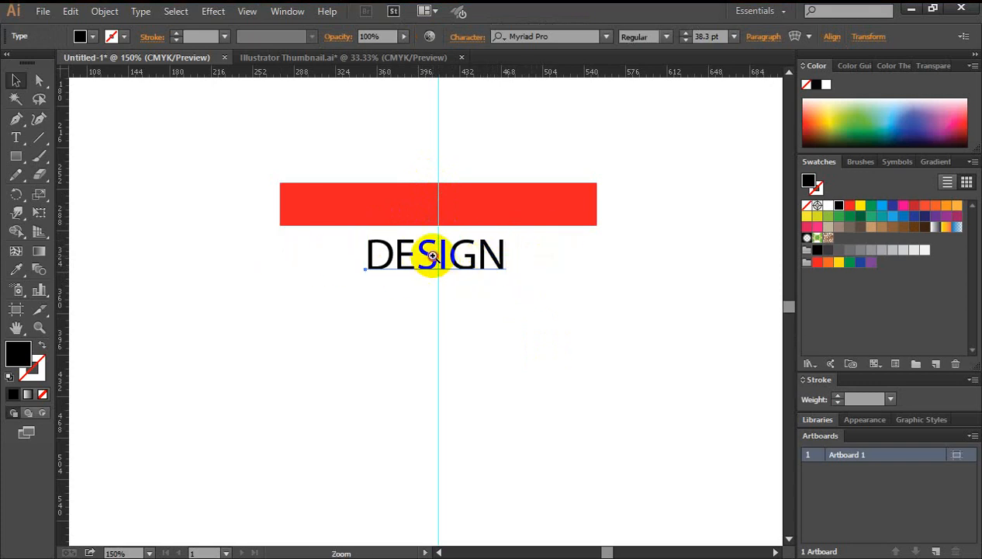
{"action": "left_click_drag", "start_coordinate": [432, 252], "coordinate": [483, 339]}
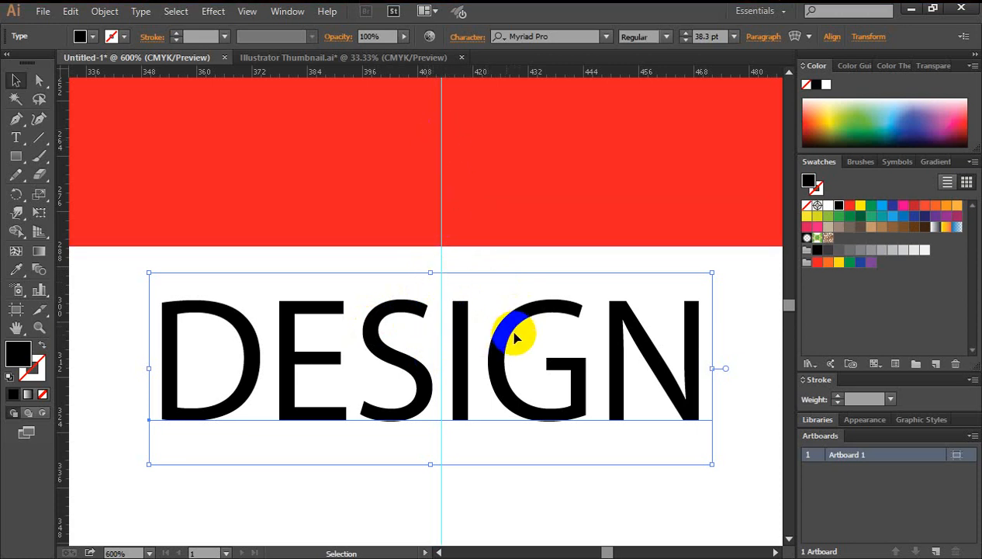
{"action": "left_click_drag", "start_coordinate": [505, 331], "coordinate": [510, 332]}
{"action": "key", "text": "Right"}
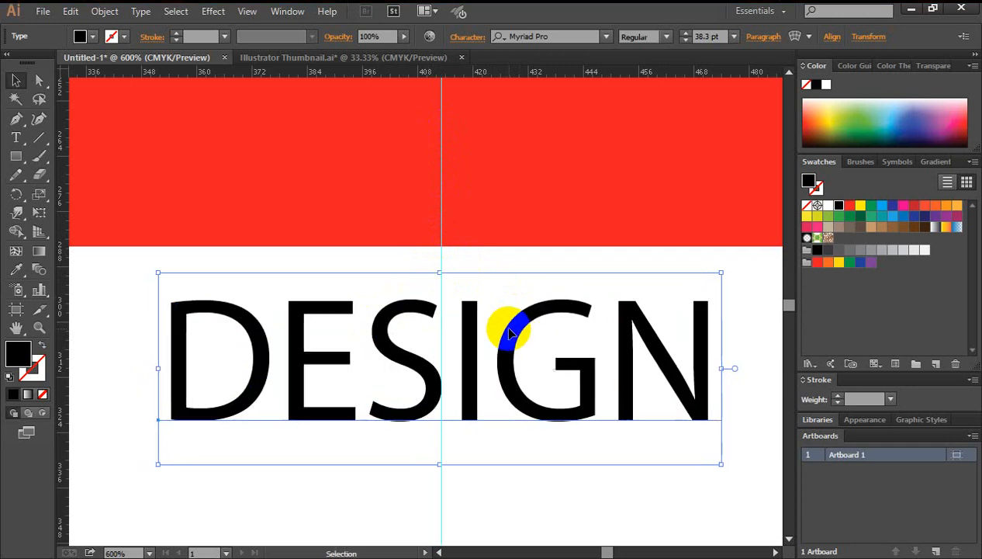
{"action": "key", "text": "Right"}
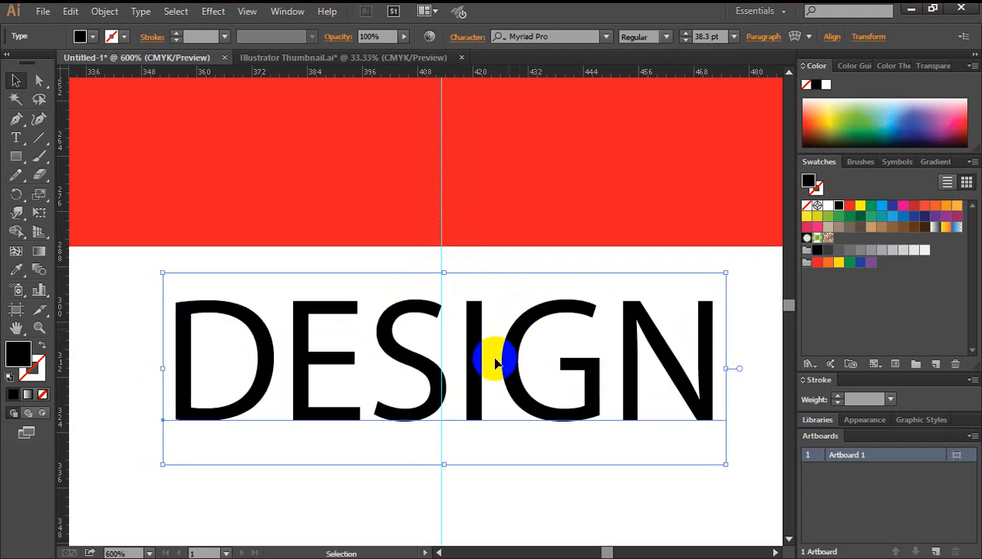
Fine-tune the DESIGN text's horizontal position so its upper centre handle sits exactly on the vertical guide
{"action": "key", "text": "z"}
{"action": "left_click", "coordinate": [446, 298]}
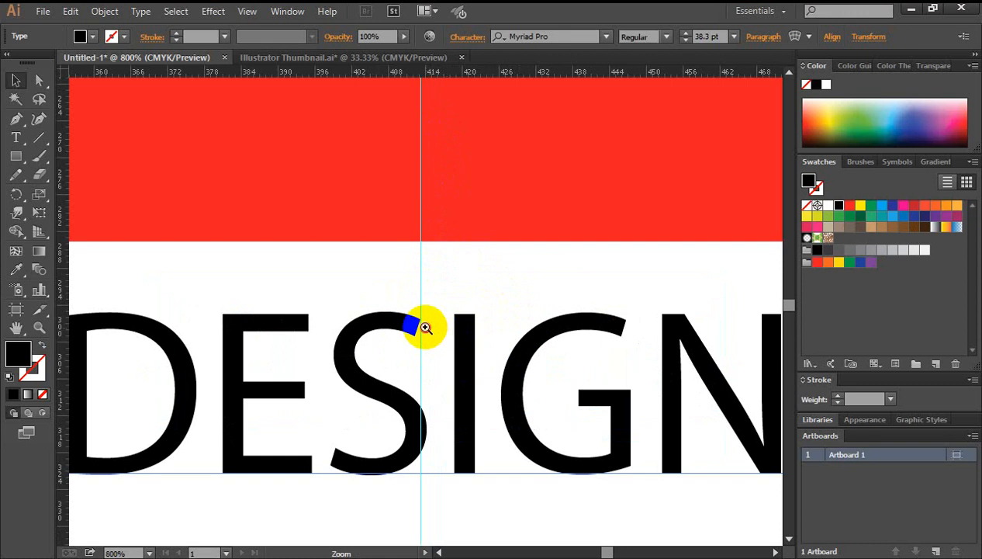
{"action": "left_click", "coordinate": [423, 322]}
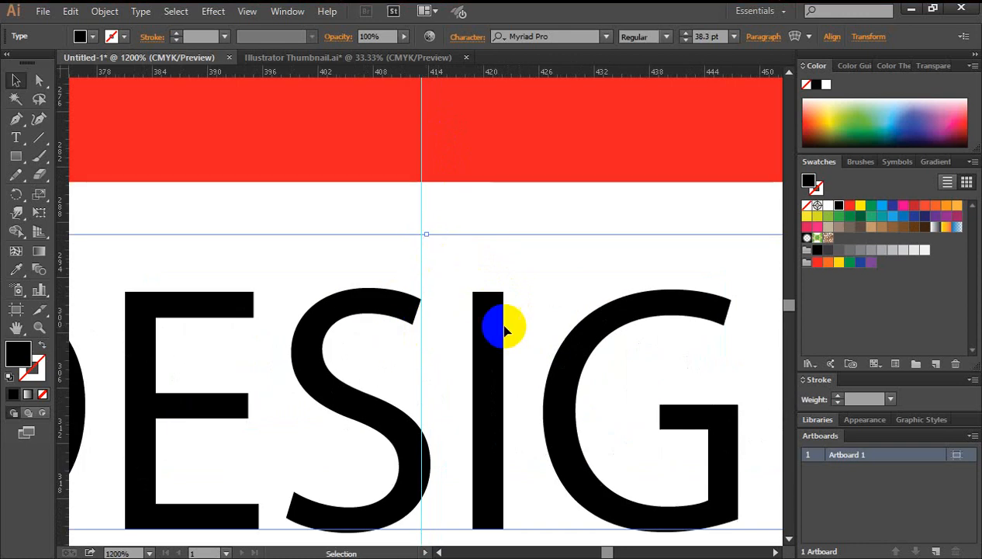
{"action": "key", "text": "ctrl+space"}
{"action": "left_click", "coordinate": [432, 324], "text": "ctrl"}
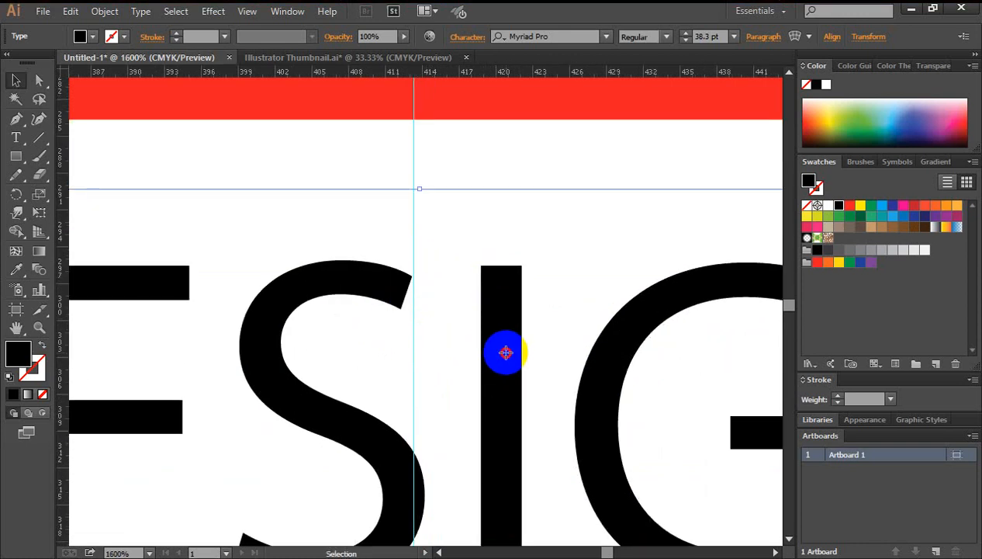
{"action": "left_click_drag", "start_coordinate": [504, 359], "coordinate": [500, 355]}
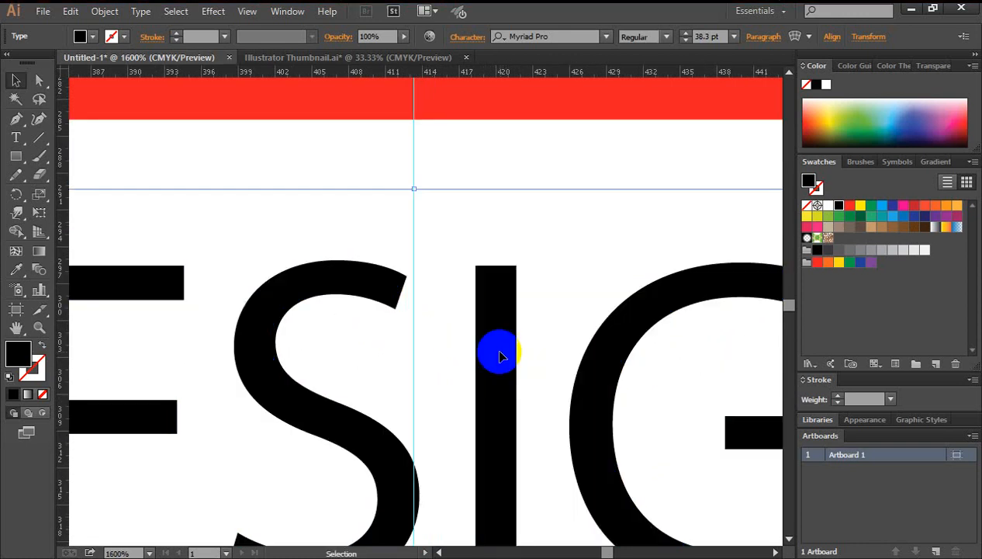
Check up close and at full width whether the DESIGN text is centred on the vertical guide under the red rectangle
{"action": "left_click", "coordinate": [534, 168]}
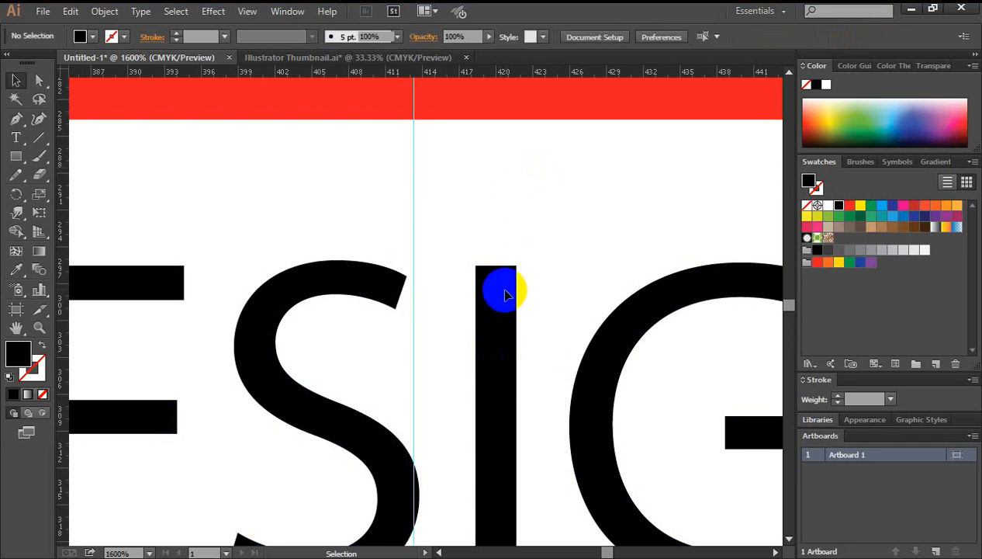
{"action": "left_click", "coordinate": [503, 286]}
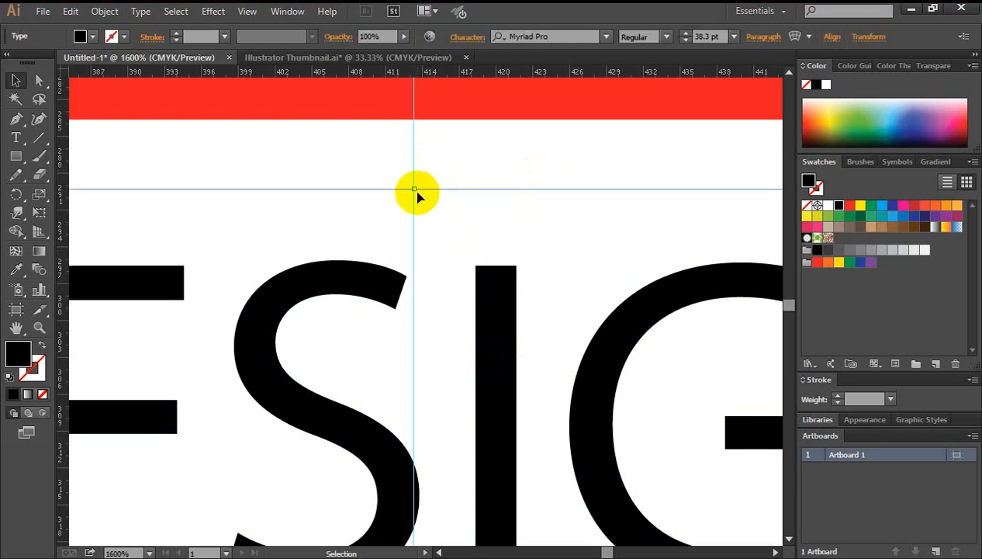
{"action": "key", "text": "ctrl+minus"}
{"action": "key", "text": "ctrl+minus"}
{"action": "key", "text": "ctrl+minus"}
{"action": "key", "text": "ctrl+minus"}
{"action": "key", "text": "ctrl+minus"}
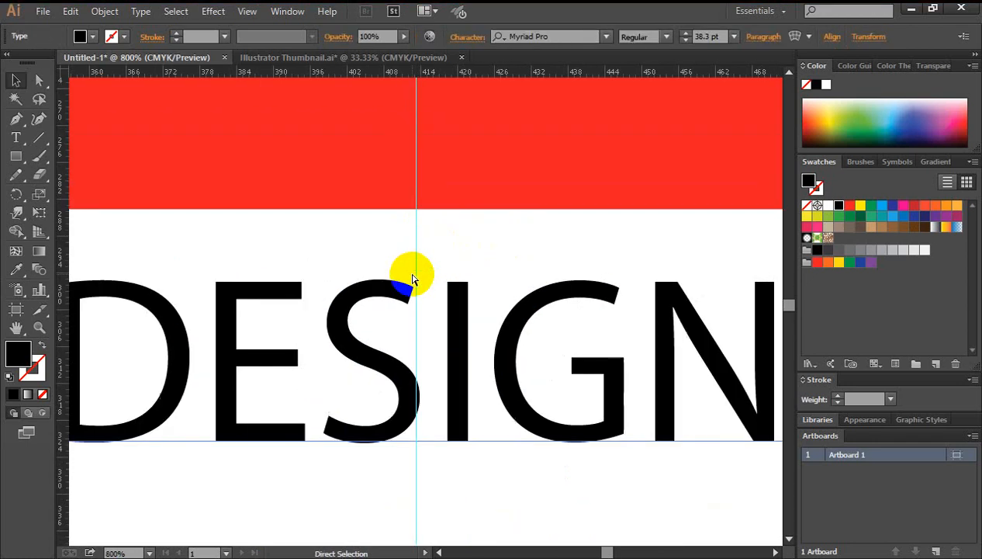
{"action": "left_click", "coordinate": [647, 367]}
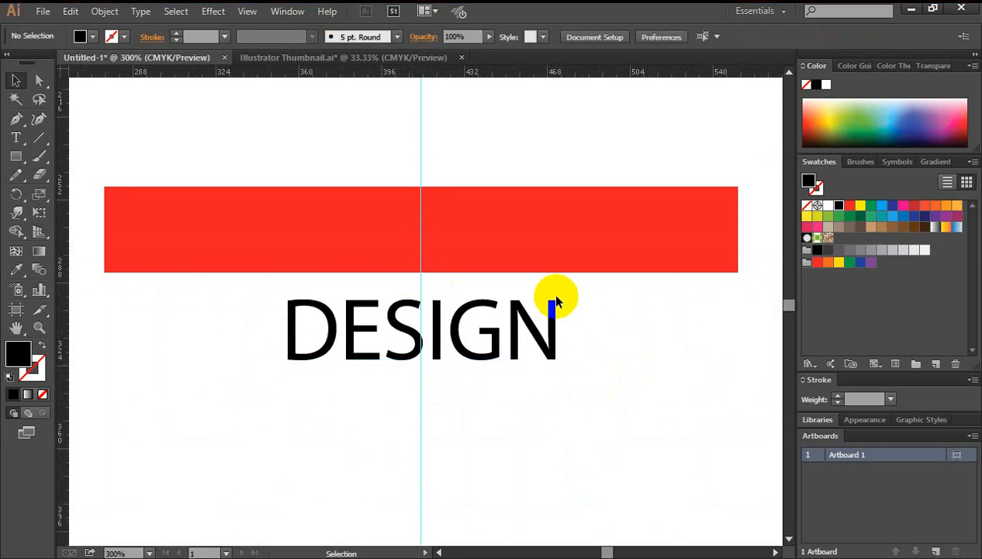
{"action": "left_click_drag", "start_coordinate": [394, 138], "coordinate": [457, 135]}
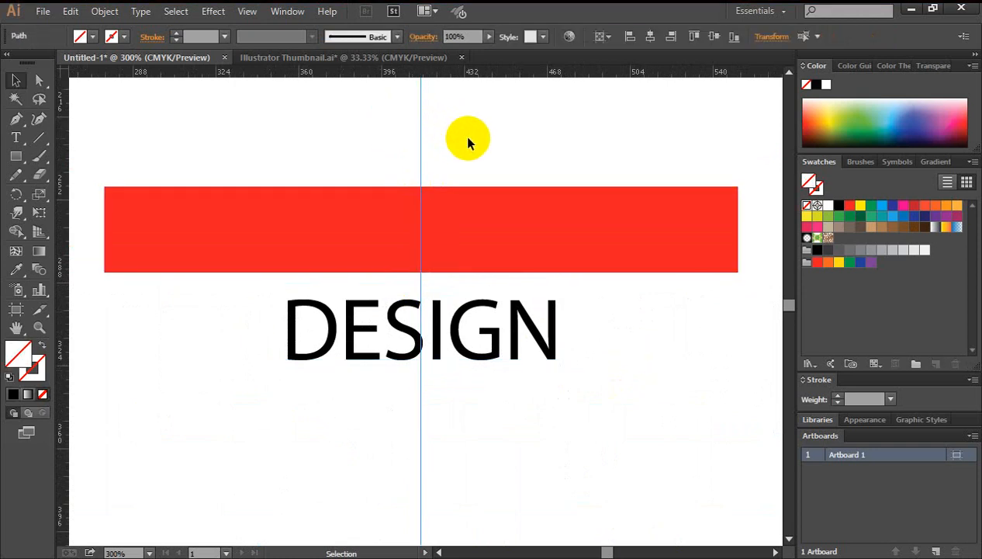
{"action": "left_click", "coordinate": [462, 135]}
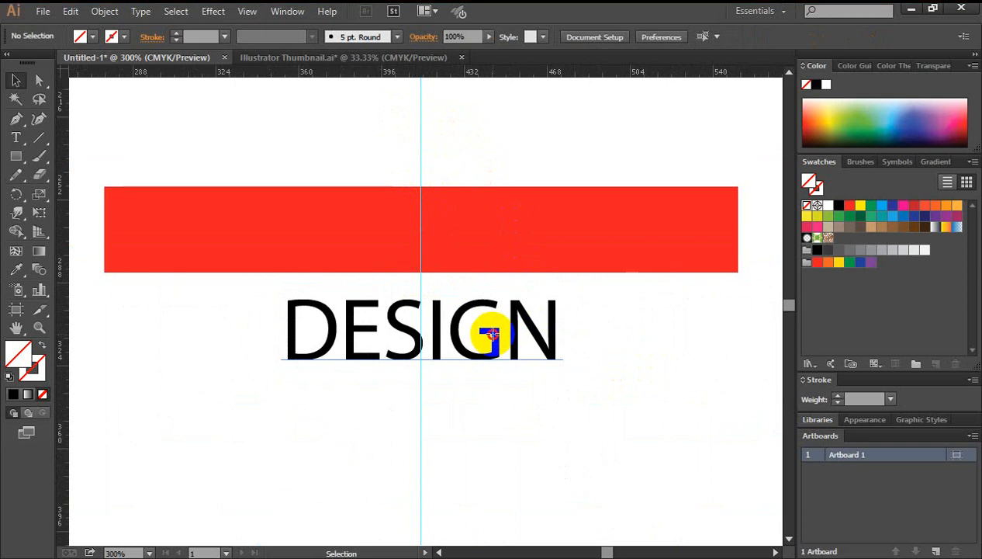
{"action": "left_click", "coordinate": [489, 335]}
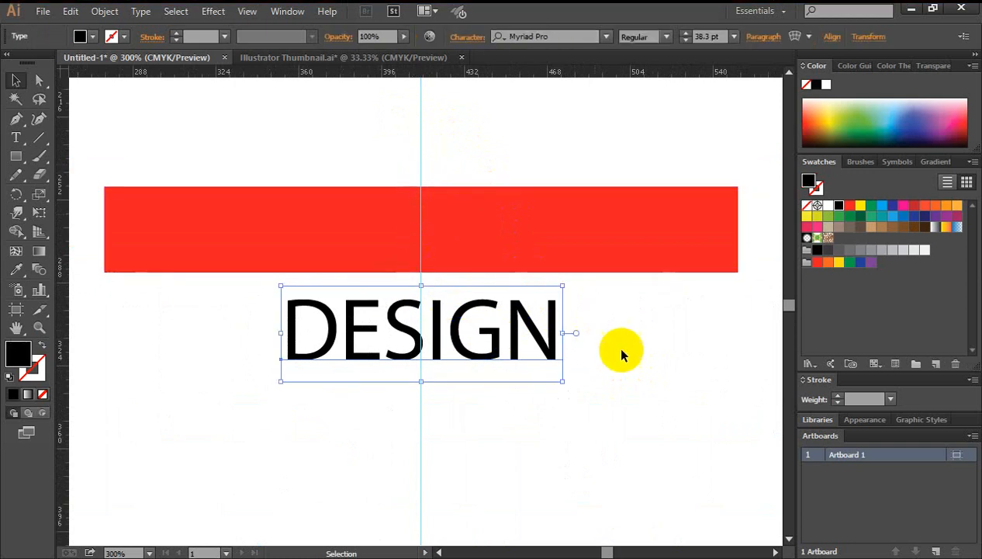
{"action": "scroll", "coordinate": [637, 333], "scroll_direction": "down", "scroll_amount": 1}
{"action": "left_click", "coordinate": [628, 318]}
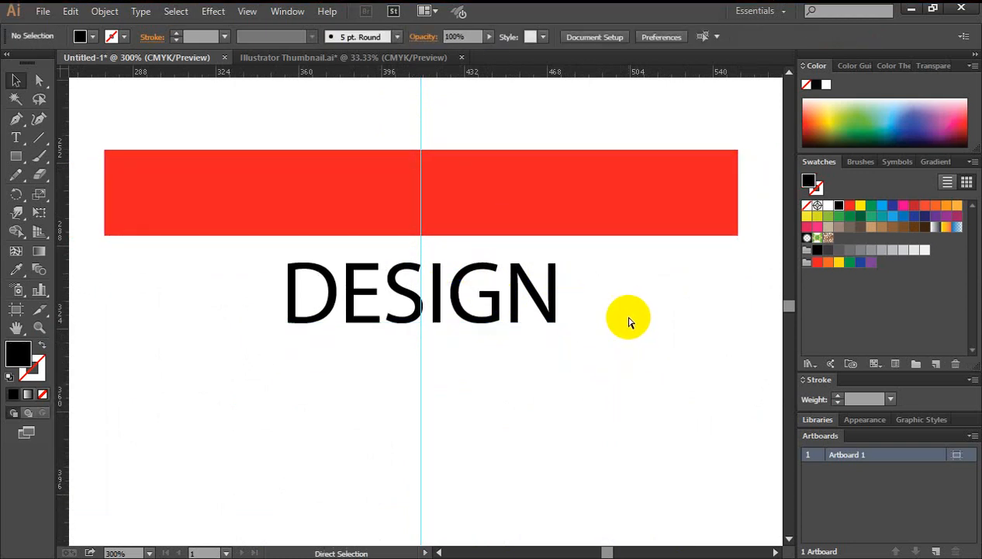
Delete the red rectangle, the DESIGN text and the vertical guide together
{"action": "key", "text": "ctrl+minus"}
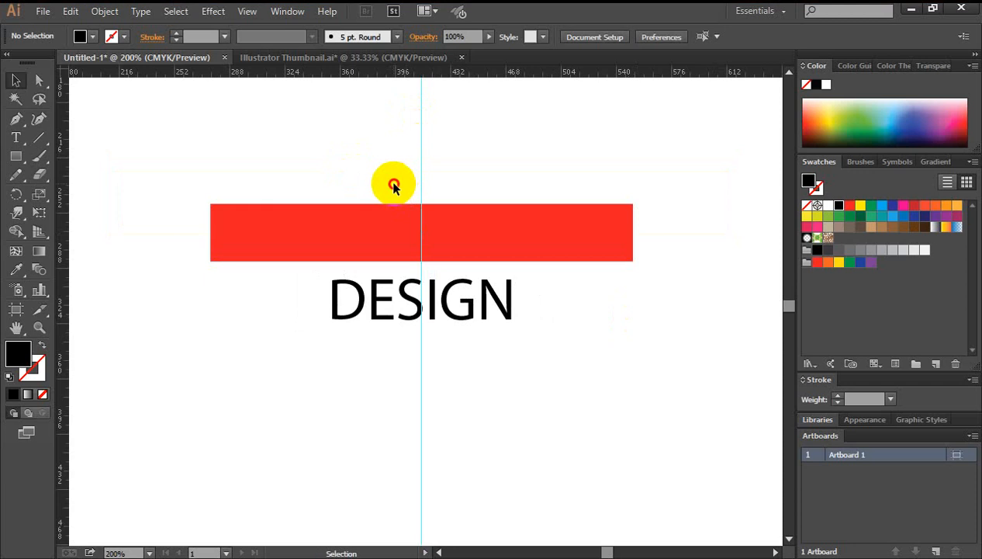
{"action": "left_click_drag", "start_coordinate": [329, 174], "coordinate": [571, 380]}
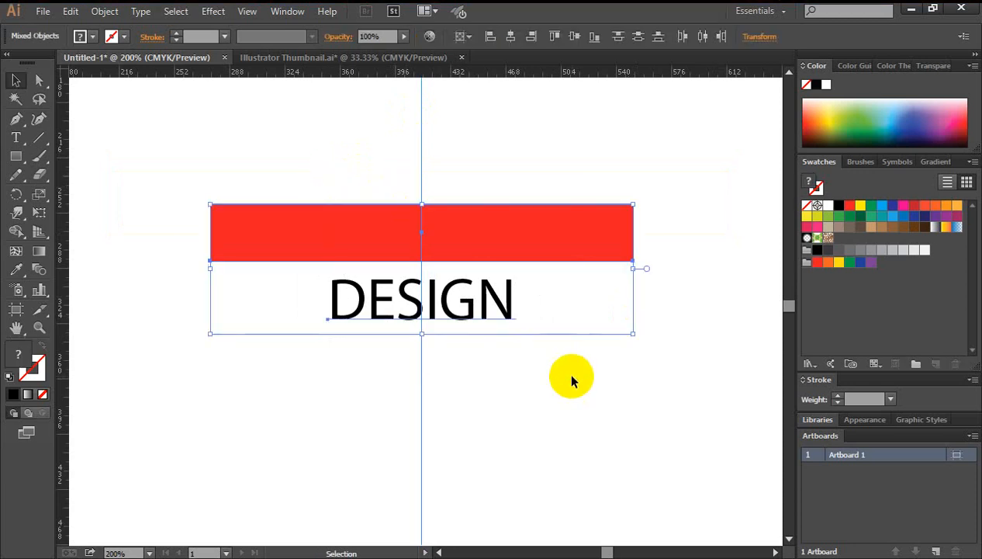
{"action": "key", "text": "Delete"}
Draw a circle with the Ellipse tool, centred at about X 423.5 px, Y 281 px
{"action": "left_click_drag", "start_coordinate": [15, 159], "coordinate": [92, 203]}
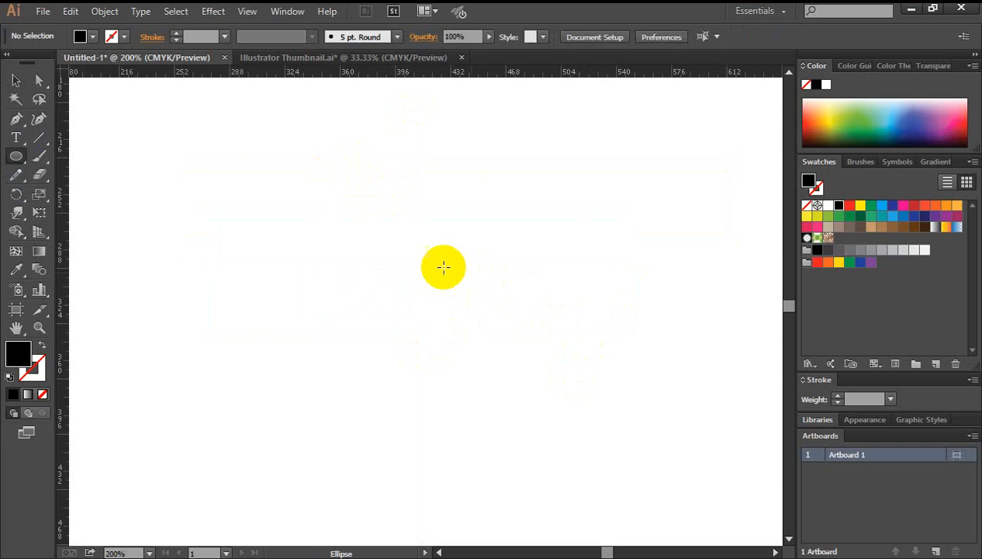
{"action": "left_click_drag", "start_coordinate": [439, 260], "coordinate": [488, 339]}
{"action": "left_click", "coordinate": [16, 80]}
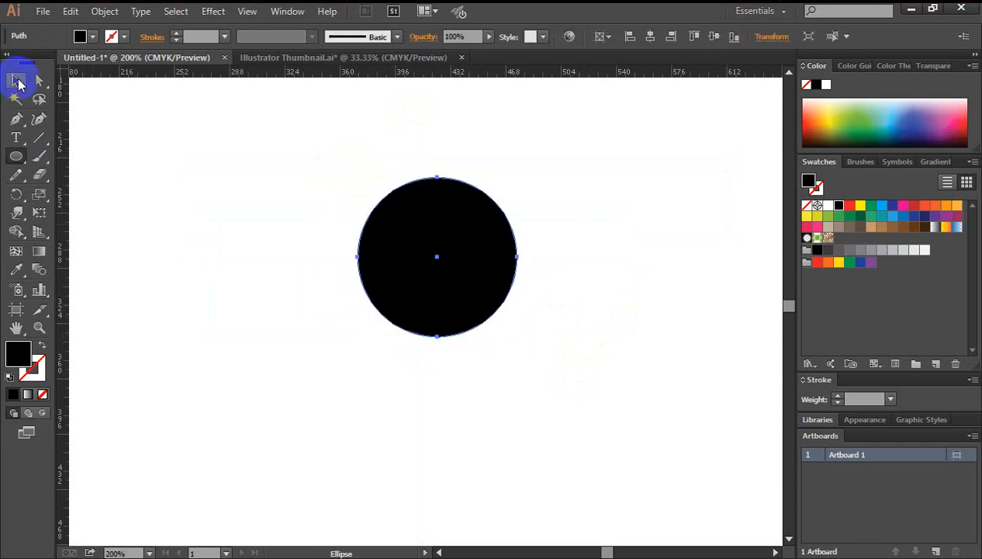
{"action": "left_click", "coordinate": [613, 281]}
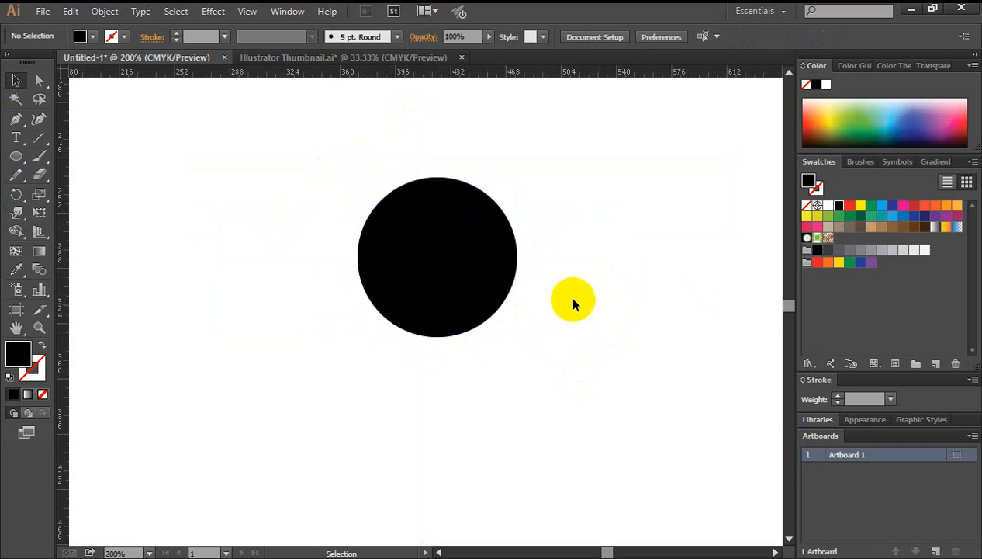
Change the circle's fill to the red swatch
{"action": "left_click", "coordinate": [466, 245]}
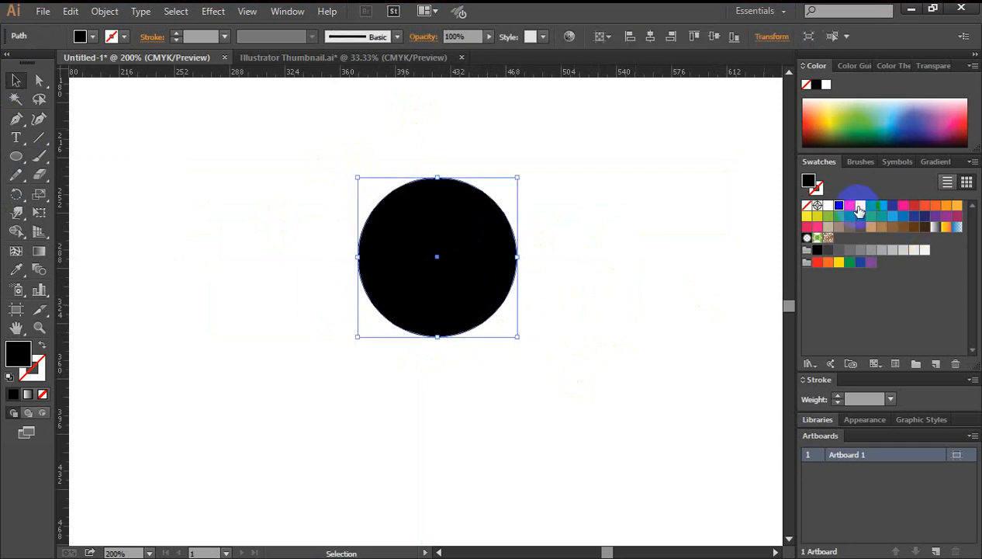
{"action": "left_click", "coordinate": [850, 206]}
{"action": "left_click", "coordinate": [657, 272]}
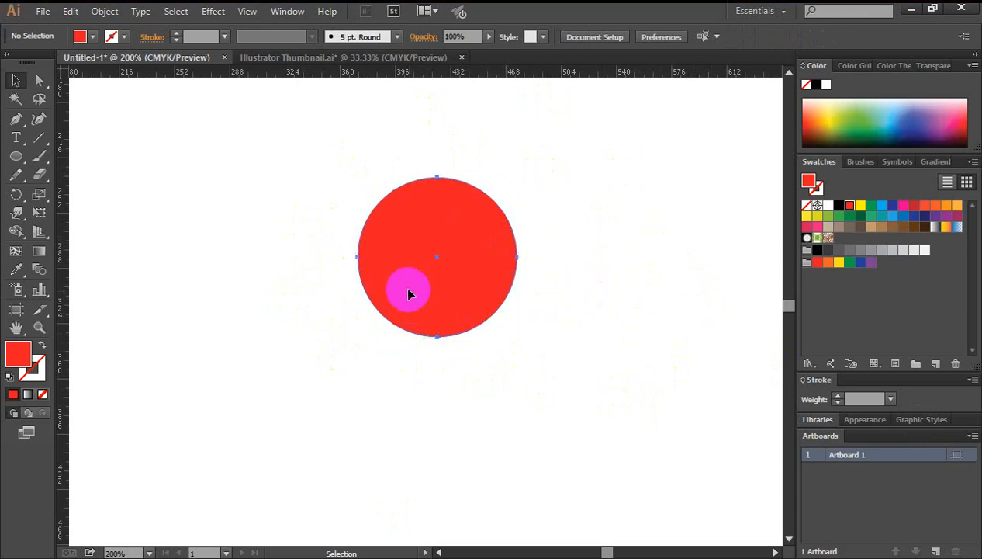
Place a horizontal guide from the ruler through the centre point of the red circle
{"action": "left_click", "coordinate": [409, 293]}
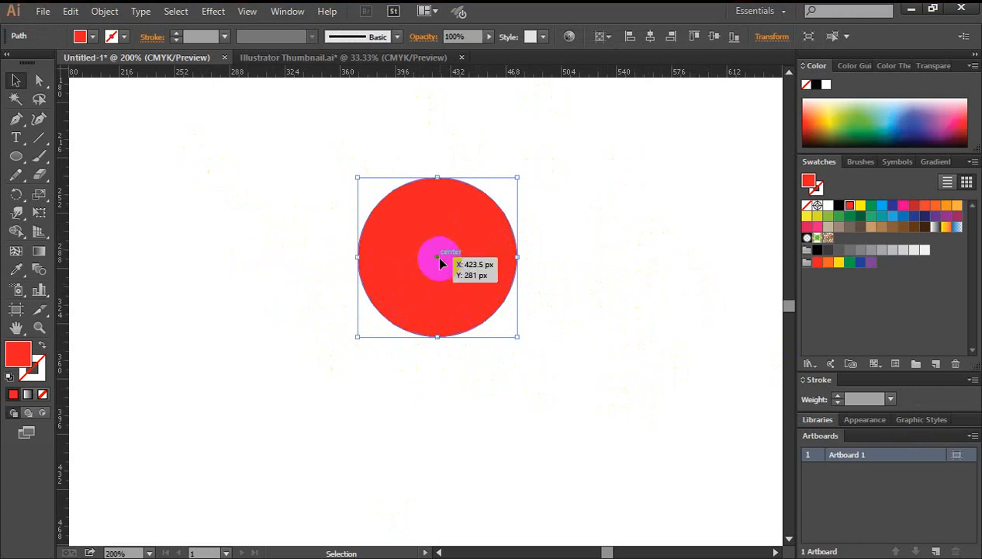
{"action": "left_click", "coordinate": [701, 296]}
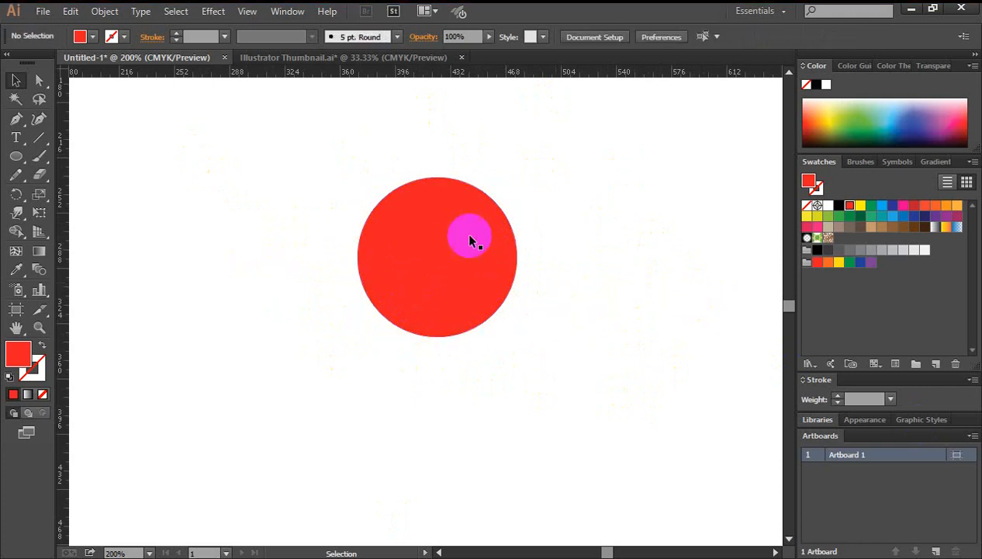
{"action": "left_click", "coordinate": [455, 223]}
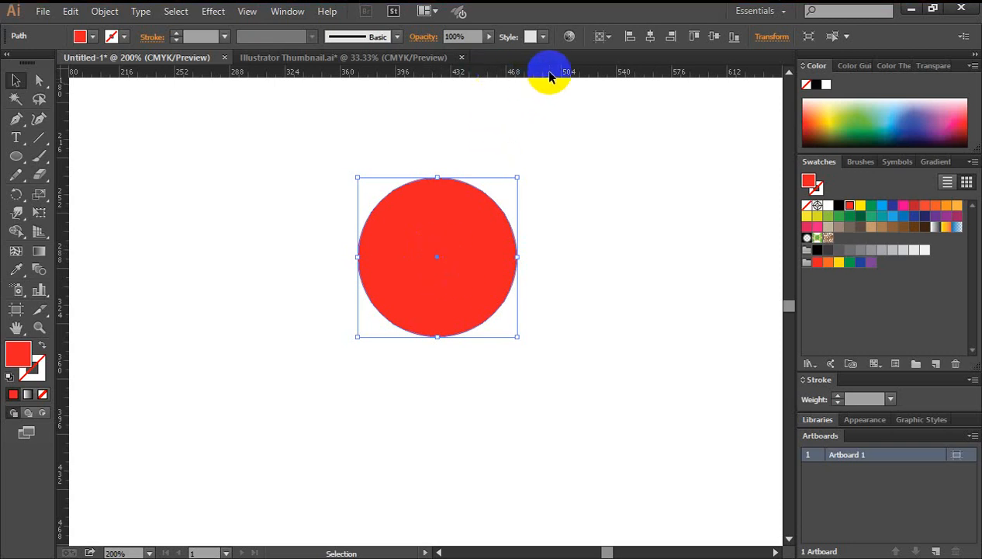
{"action": "left_click_drag", "start_coordinate": [548, 76], "coordinate": [519, 256]}
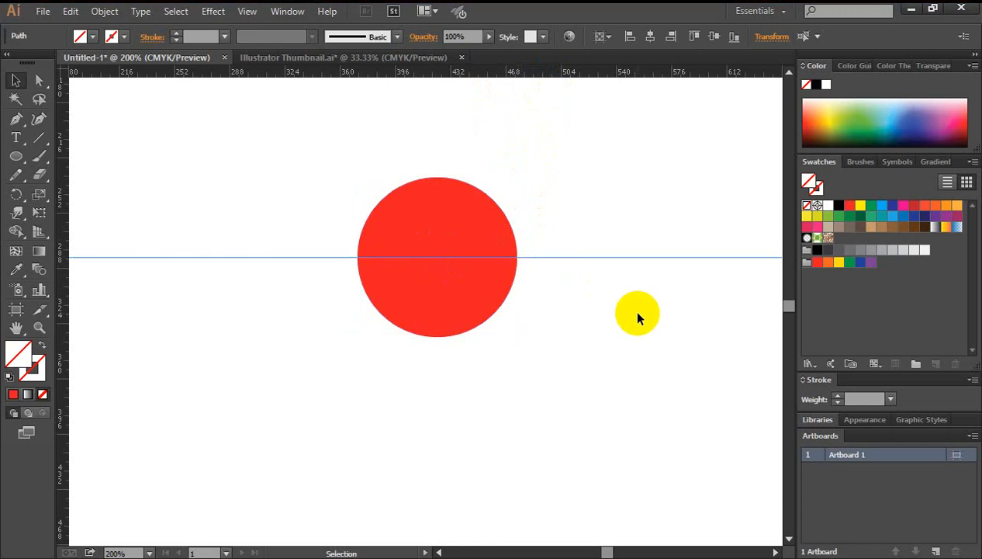
{"action": "left_click", "coordinate": [459, 221]}
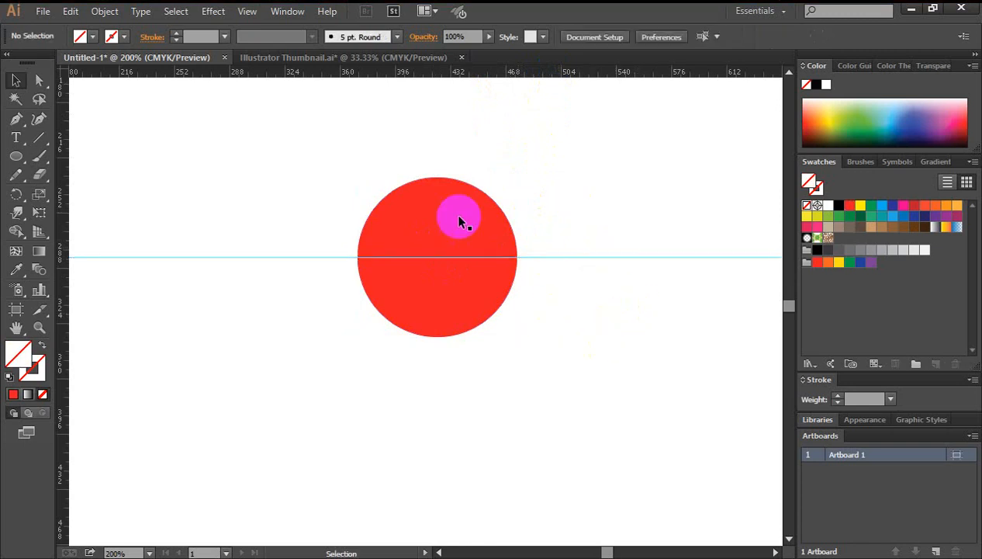
Place a vertical guide from the ruler through the red circle's centre so it crosses the horizontal guide
{"action": "left_click", "coordinate": [445, 192]}
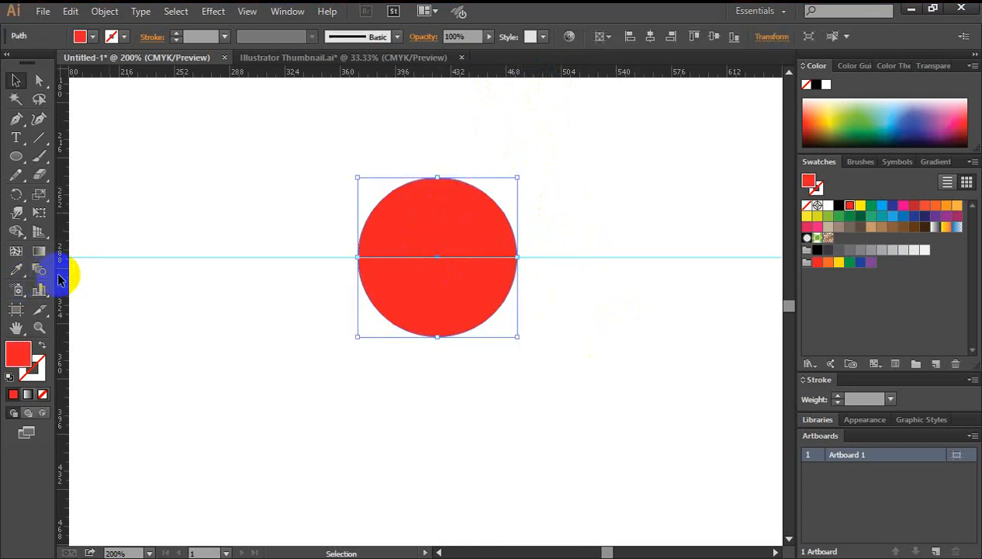
{"action": "left_click_drag", "start_coordinate": [62, 276], "coordinate": [438, 338]}
{"action": "left_click", "coordinate": [613, 321]}
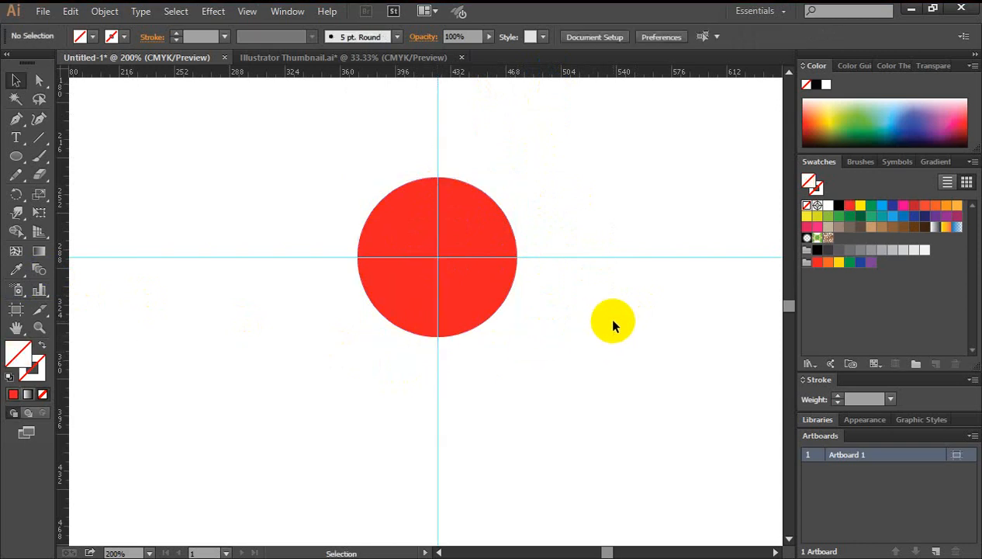
Draw a small rectangle above and to the left of the circle and fill it with black
{"action": "left_click", "coordinate": [37, 157]}
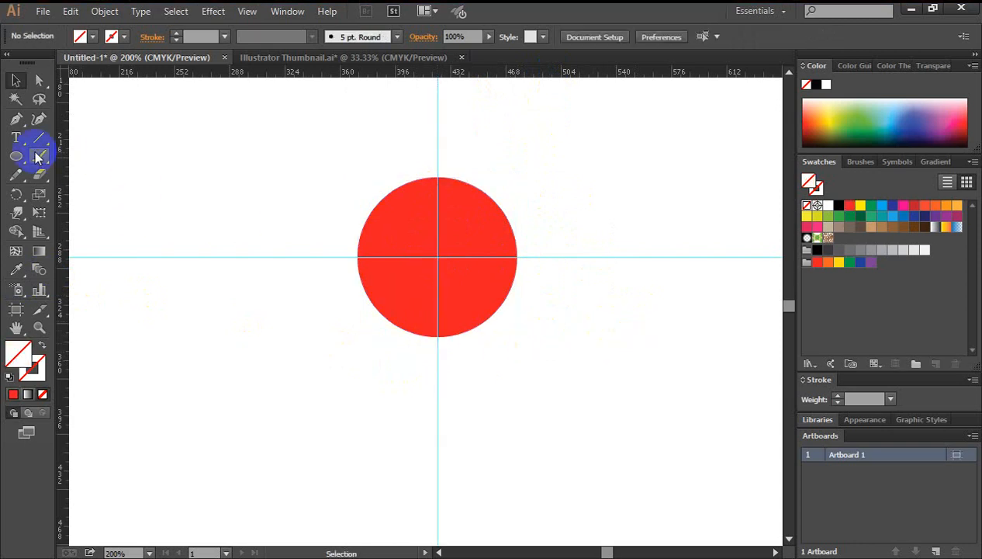
{"action": "left_click", "coordinate": [87, 157]}
{"action": "left_click_drag", "start_coordinate": [120, 124], "coordinate": [216, 166]}
{"action": "left_click", "coordinate": [16, 81]}
{"action": "key", "text": "Delete"}
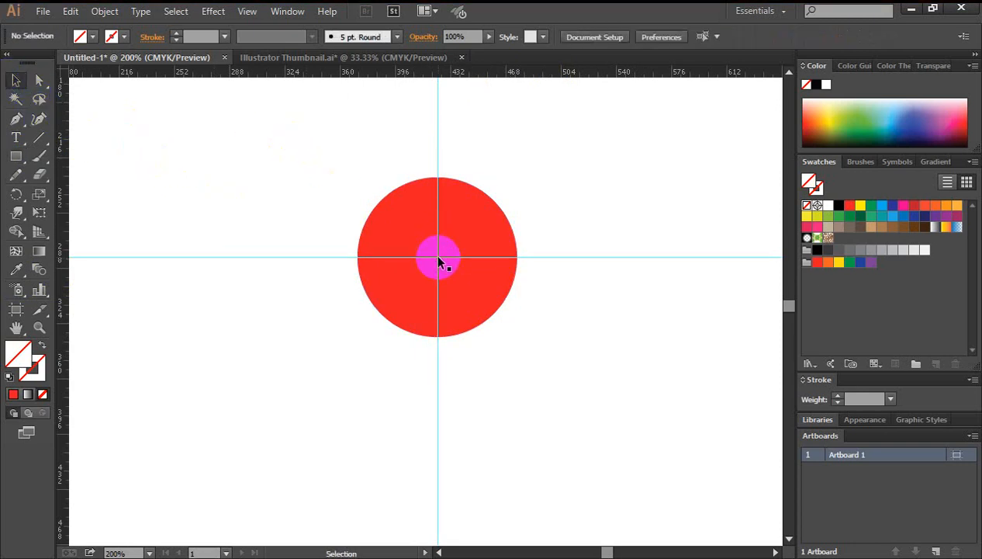
{"action": "left_click_drag", "start_coordinate": [438, 262], "coordinate": [214, 169]}
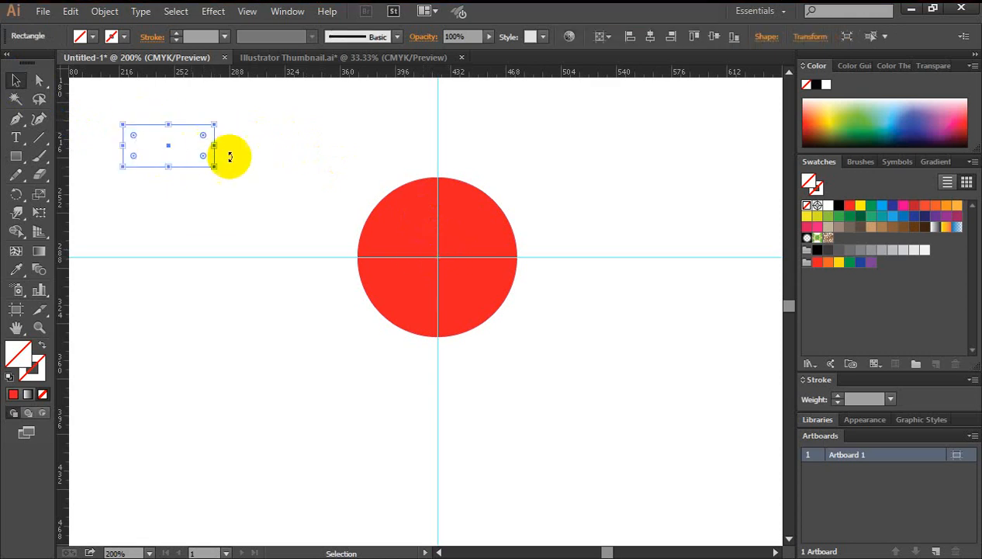
{"action": "left_click", "coordinate": [838, 205]}
{"action": "left_click", "coordinate": [577, 175]}
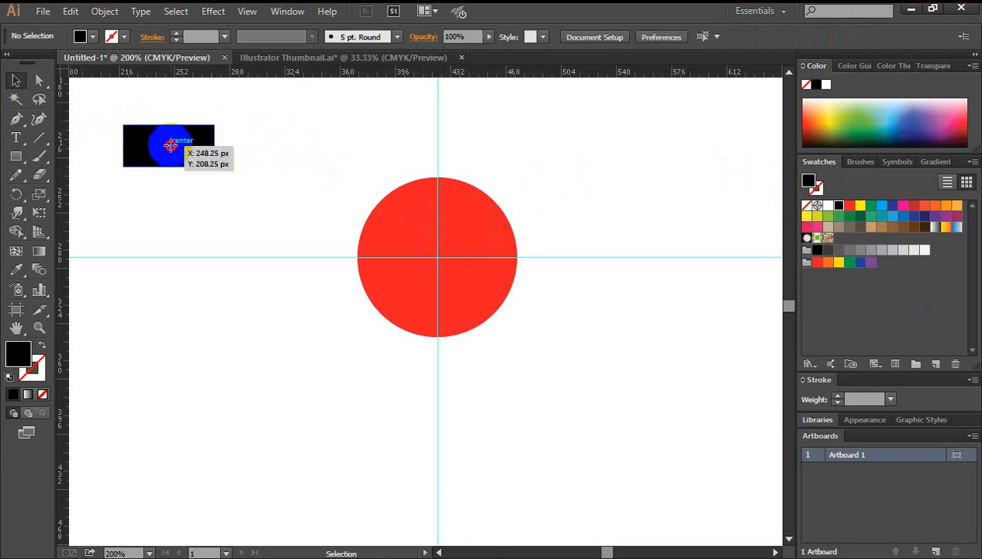
Narrow the black rectangle symmetrically about its centre until it is almost square
{"action": "left_click", "coordinate": [218, 148]}
{"action": "left_click_drag", "start_coordinate": [211, 146], "coordinate": [194, 146]}
{"action": "left_click", "coordinate": [228, 193]}
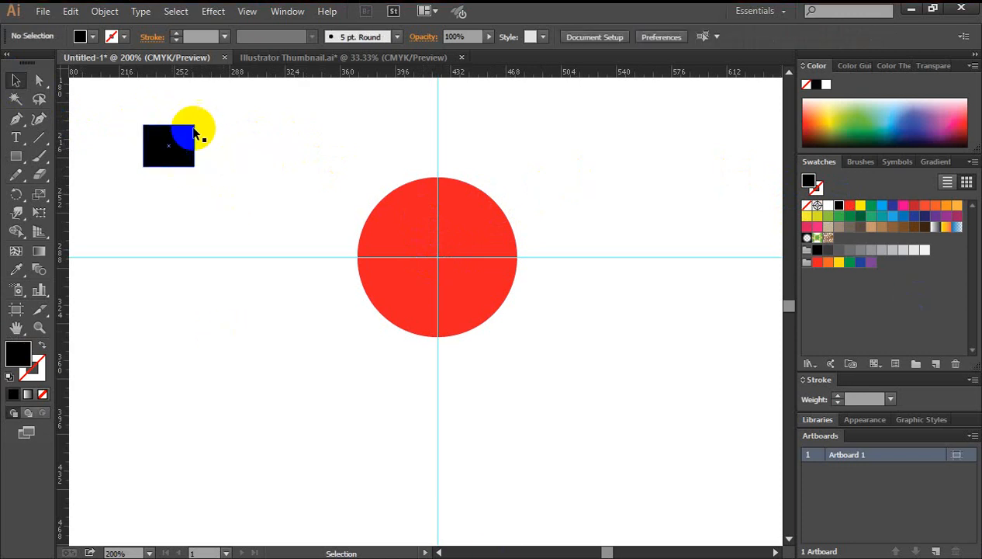
{"action": "left_click", "coordinate": [179, 142]}
{"action": "left_click", "coordinate": [229, 180]}
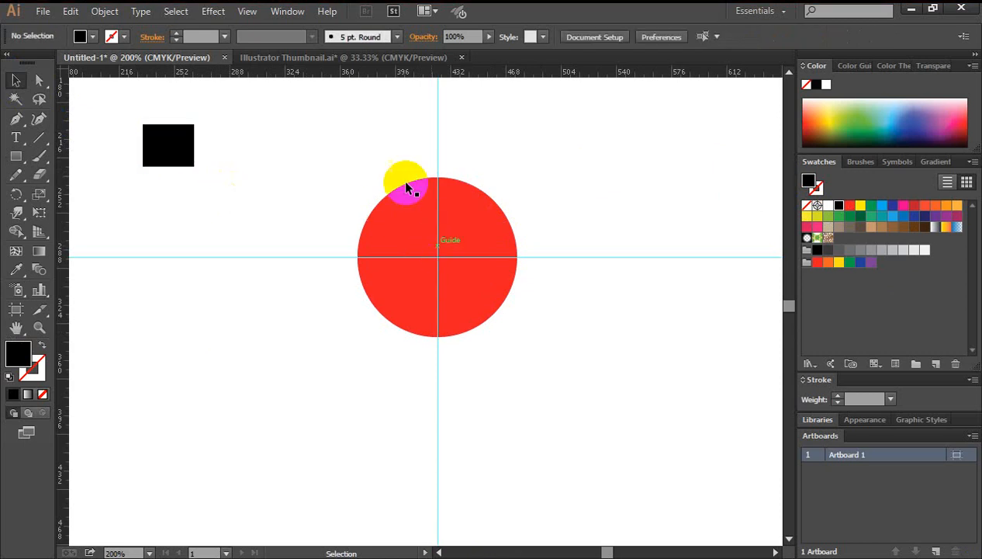
Examine the two guides crossing at the red circle's centre and the separate black rectangle
{"action": "left_click_drag", "start_coordinate": [399, 116], "coordinate": [462, 136]}
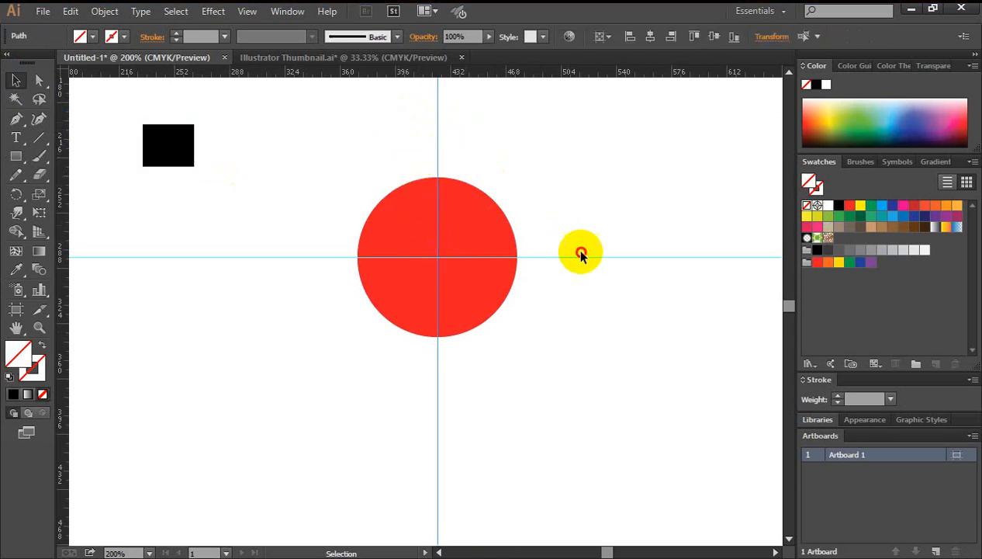
{"action": "left_click", "coordinate": [457, 295]}
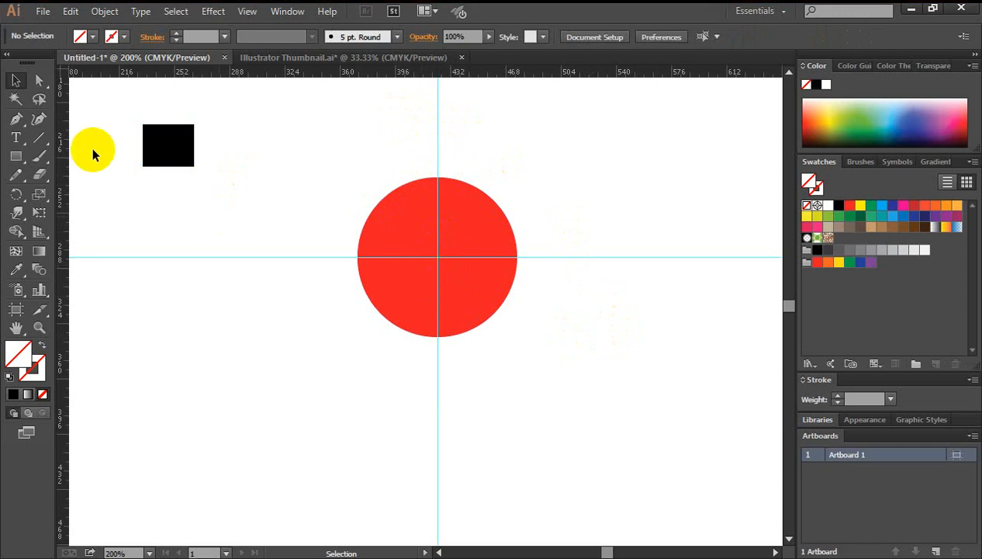
{"action": "left_click", "coordinate": [184, 163]}
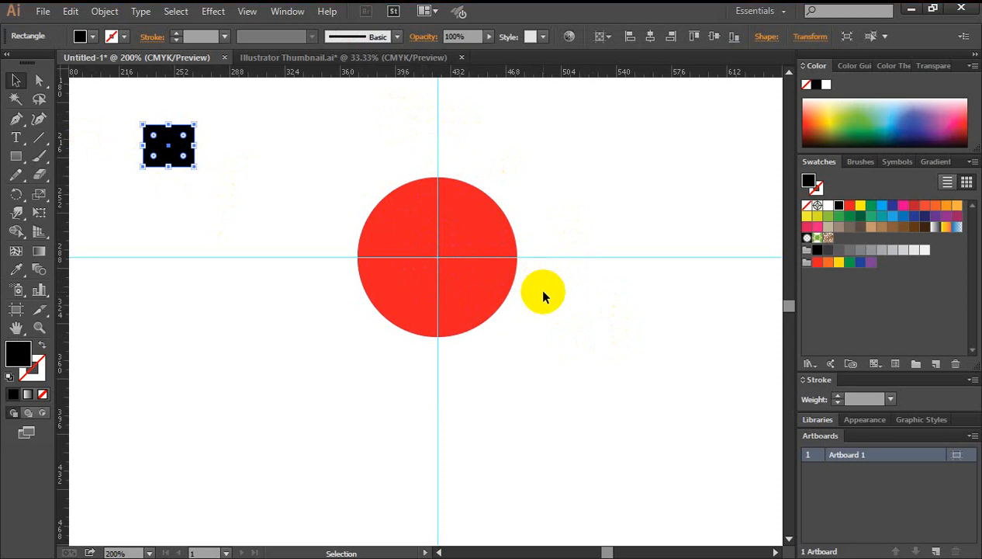
{"action": "left_click", "coordinate": [405, 249]}
{"action": "left_click", "coordinate": [174, 177]}
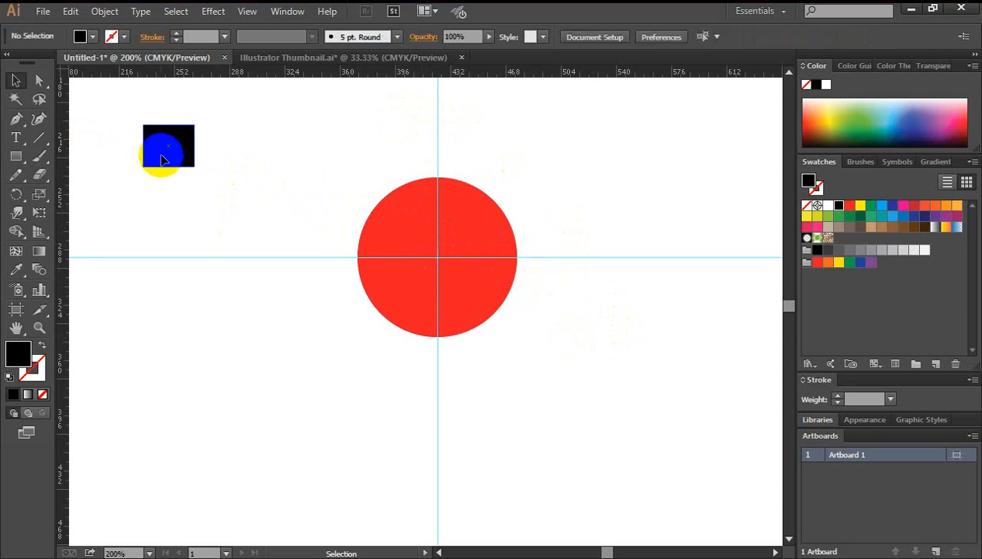
{"action": "left_click", "coordinate": [161, 154]}
{"action": "scroll", "coordinate": [404, 108], "scroll_direction": "up", "scroll_amount": 2}
{"action": "left_click_drag", "start_coordinate": [403, 121], "coordinate": [466, 125]}
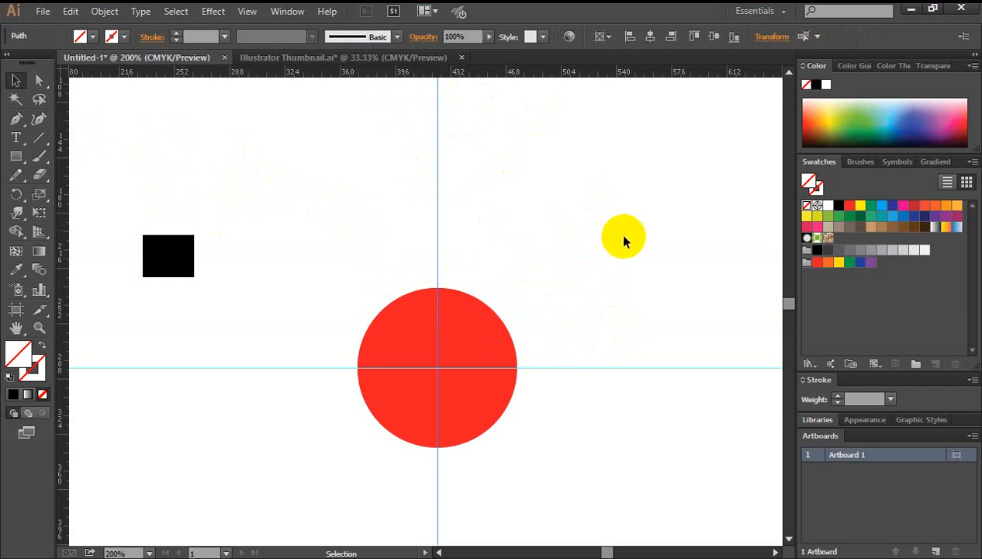
{"action": "scroll", "coordinate": [613, 232], "scroll_direction": "down", "scroll_amount": 2}
{"action": "scroll", "coordinate": [593, 229], "scroll_direction": "down", "scroll_amount": 2}
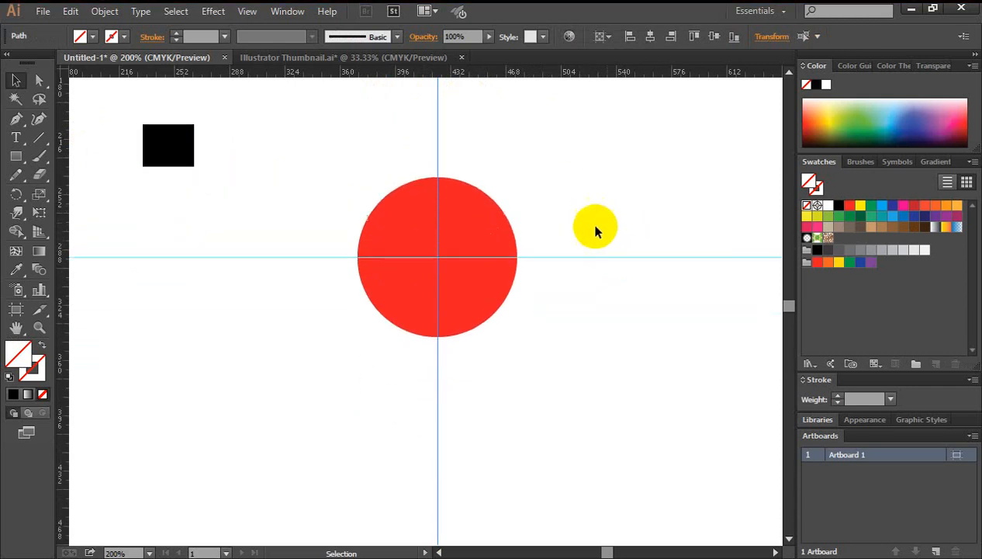
{"action": "left_click", "coordinate": [607, 190]}
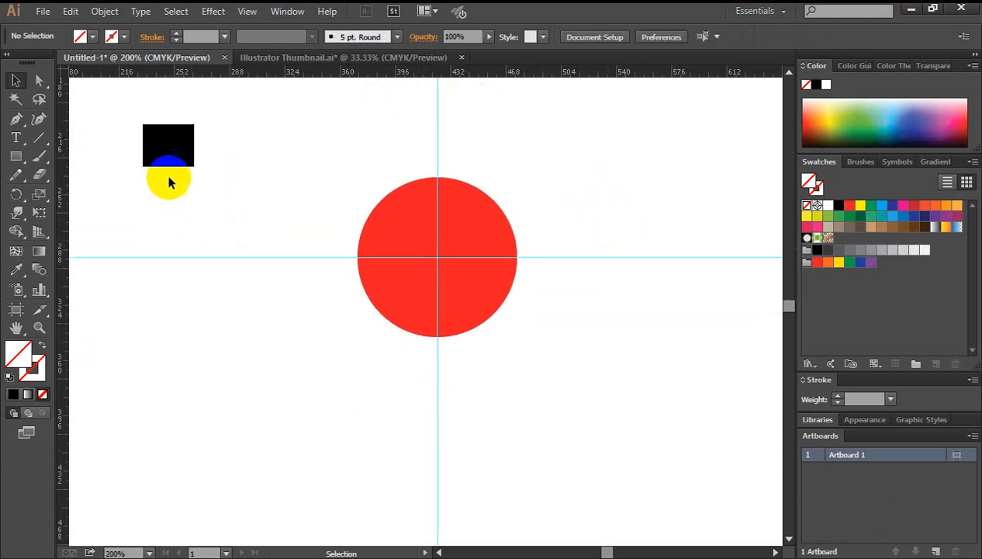
Centre the black rectangle on the guide crossing inside the red circle and fully round its corners
{"action": "left_click", "coordinate": [173, 159]}
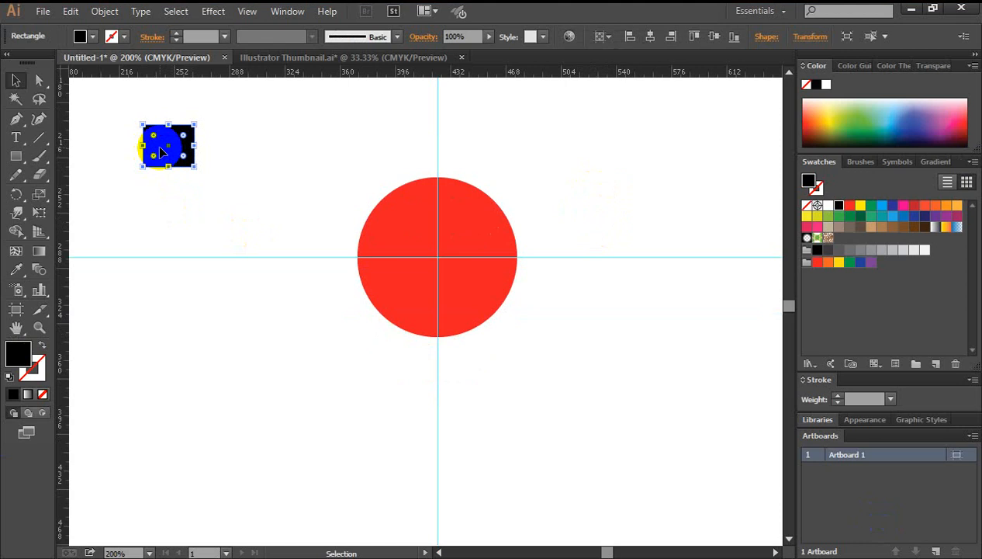
{"action": "left_click_drag", "start_coordinate": [160, 151], "coordinate": [432, 264]}
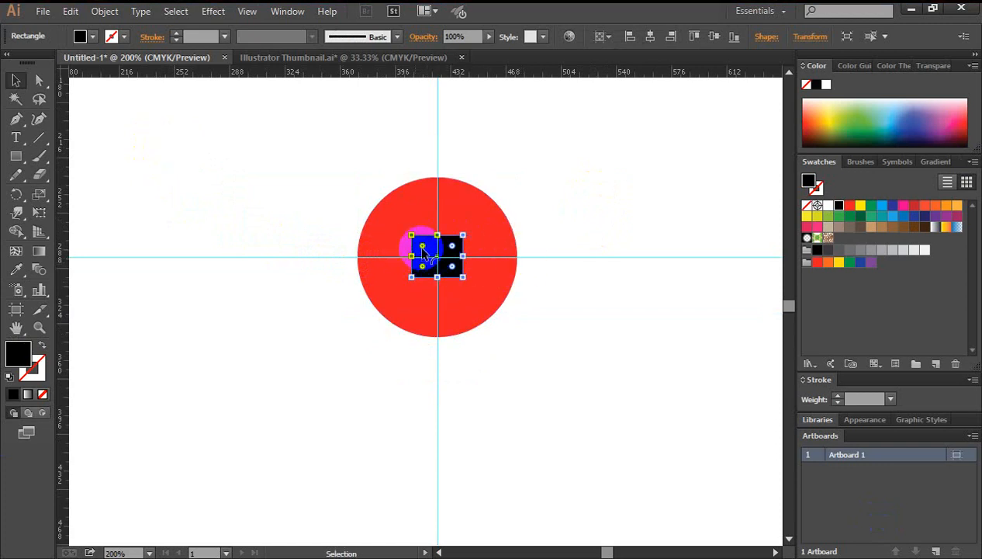
{"action": "left_click", "coordinate": [445, 265]}
{"action": "left_click", "coordinate": [546, 335]}
{"action": "left_click", "coordinate": [572, 313]}
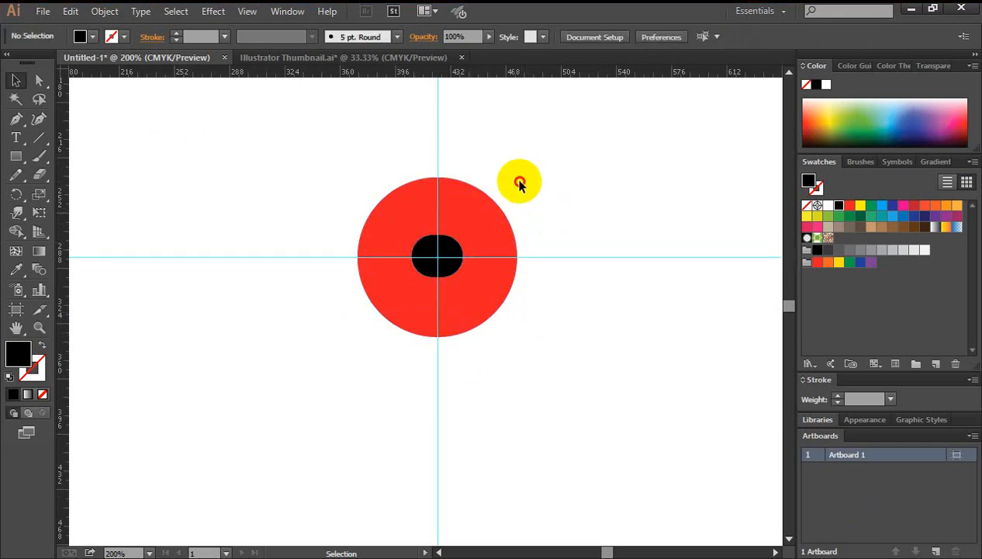
{"action": "left_click_drag", "start_coordinate": [519, 181], "coordinate": [491, 246]}
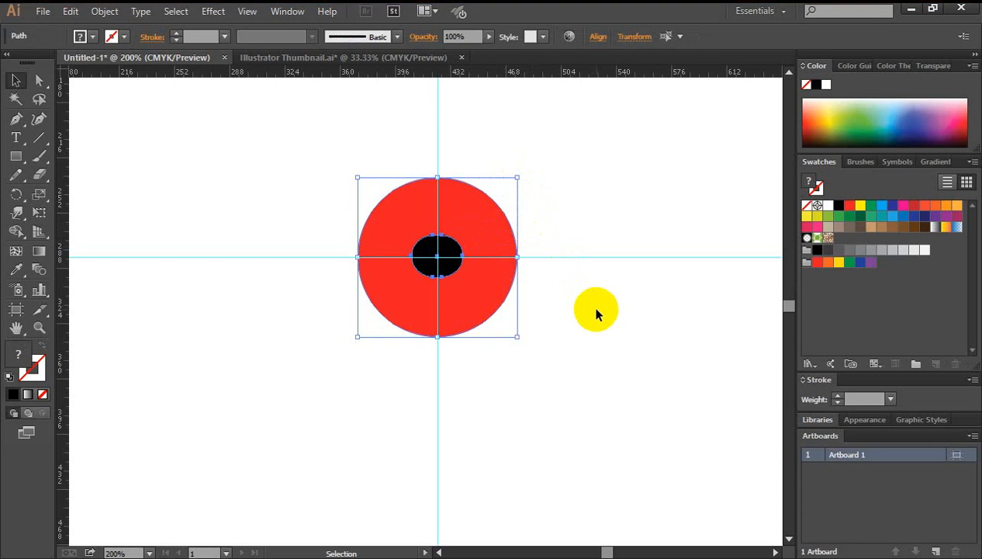
{"action": "left_click", "coordinate": [594, 307]}
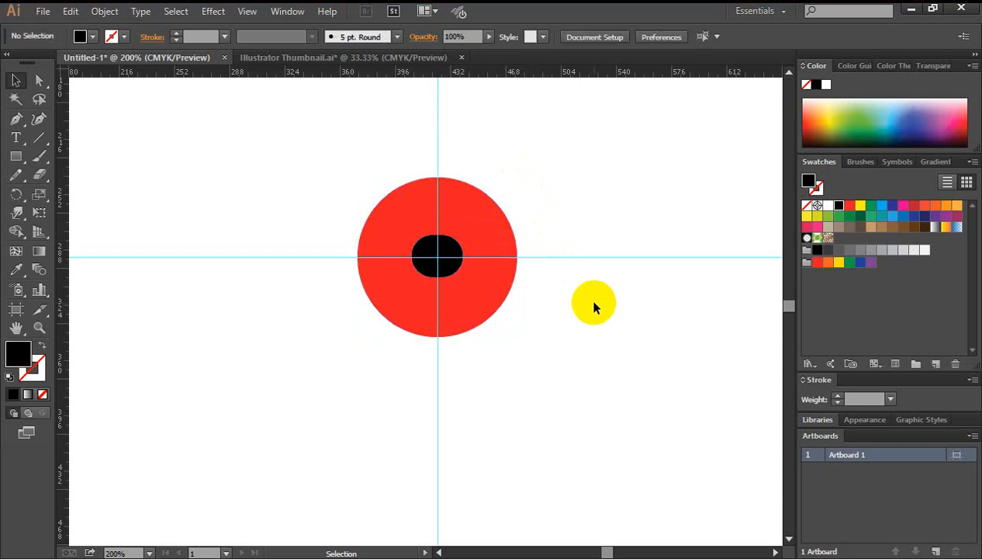
Shift the rounded black shape slightly to the right of the vertical guide, and delete it
{"action": "left_click", "coordinate": [447, 248]}
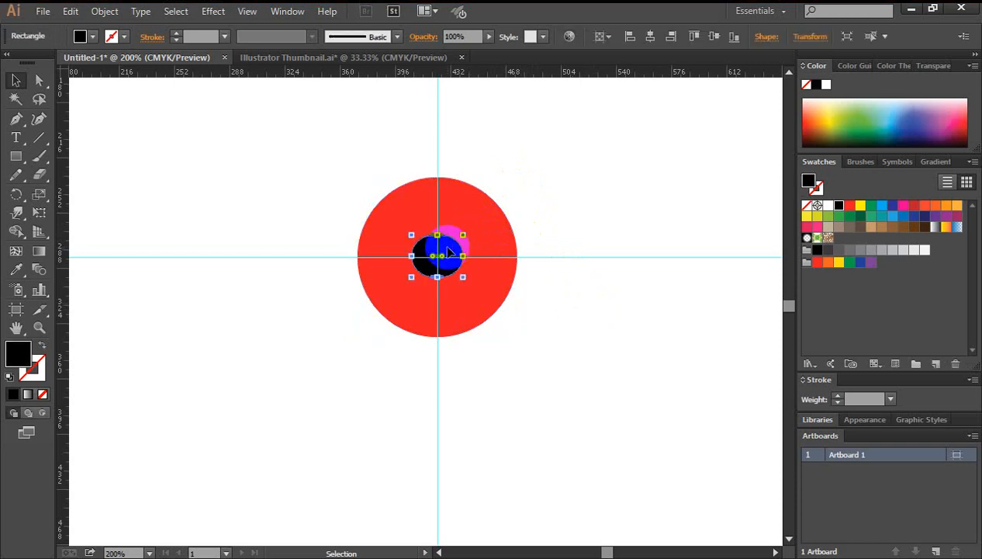
{"action": "left_click_drag", "start_coordinate": [448, 249], "coordinate": [457, 248]}
{"action": "left_click", "coordinate": [557, 282]}
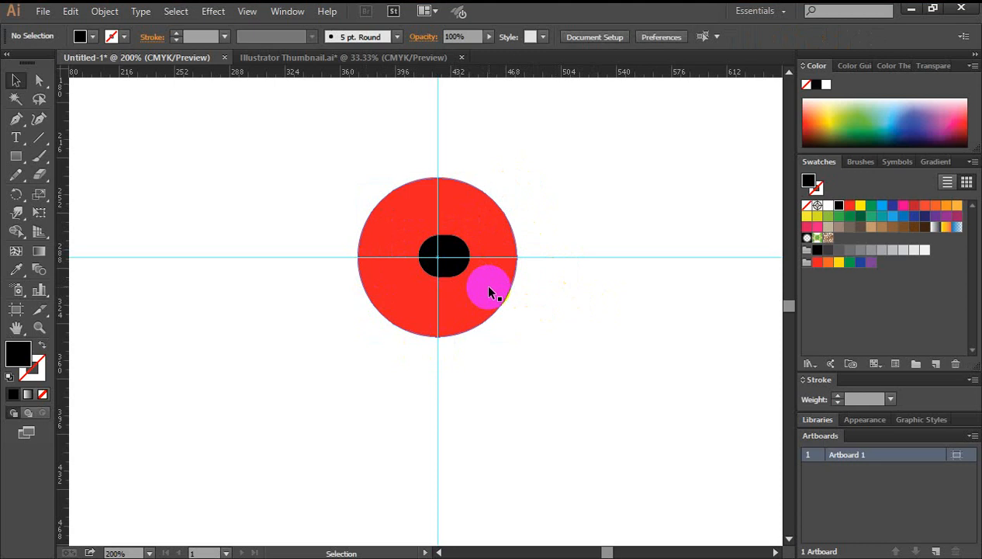
{"action": "left_click", "coordinate": [446, 248]}
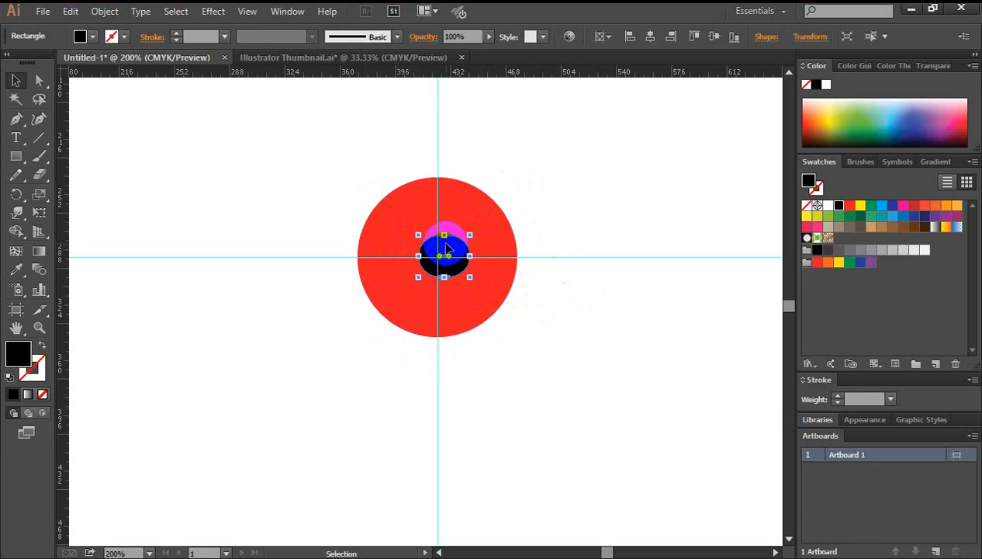
{"action": "key", "text": "Delete"}
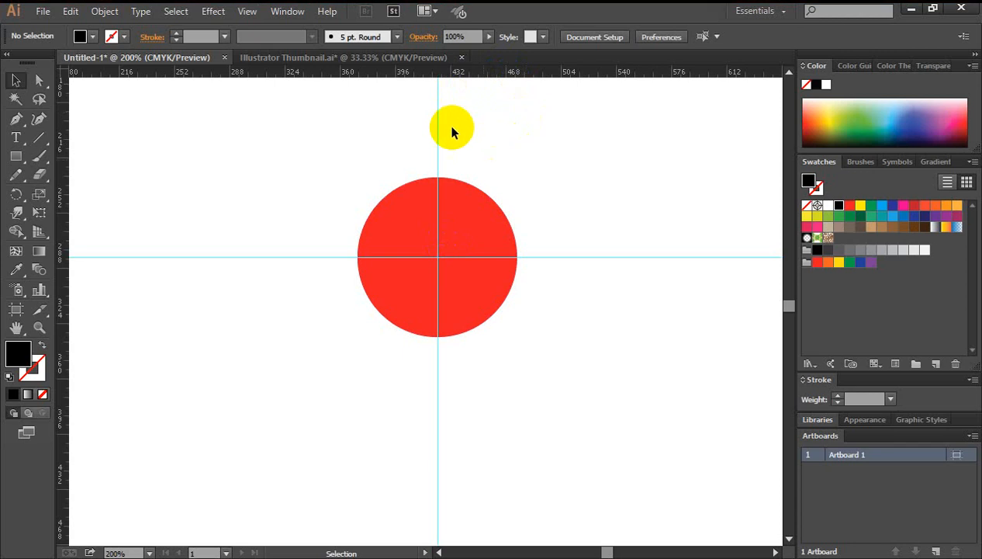
Try selecting the red circle and the vertical guide separately, clearing the selection each time
{"action": "left_click", "coordinate": [440, 279]}
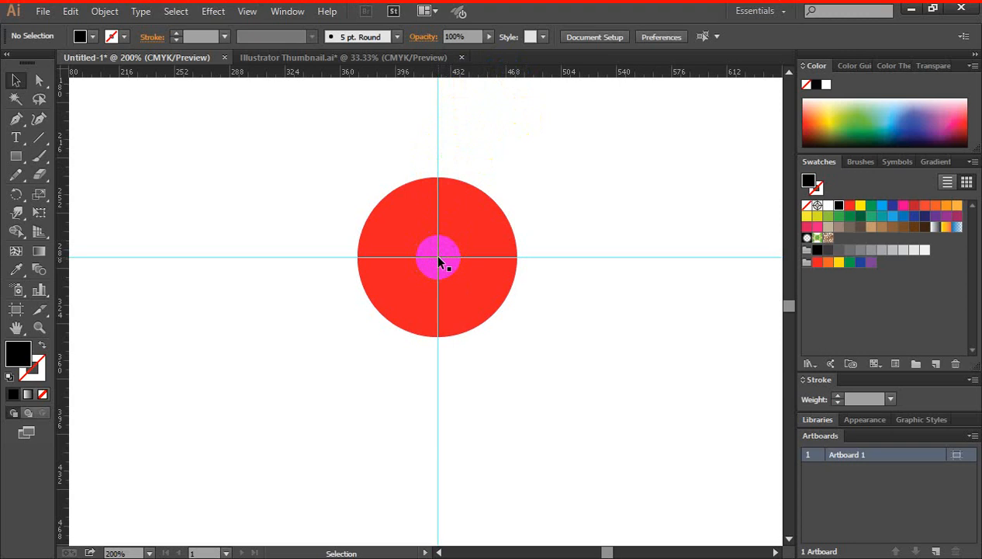
{"action": "left_click_drag", "start_coordinate": [438, 261], "coordinate": [481, 177]}
{"action": "left_click", "coordinate": [533, 164]}
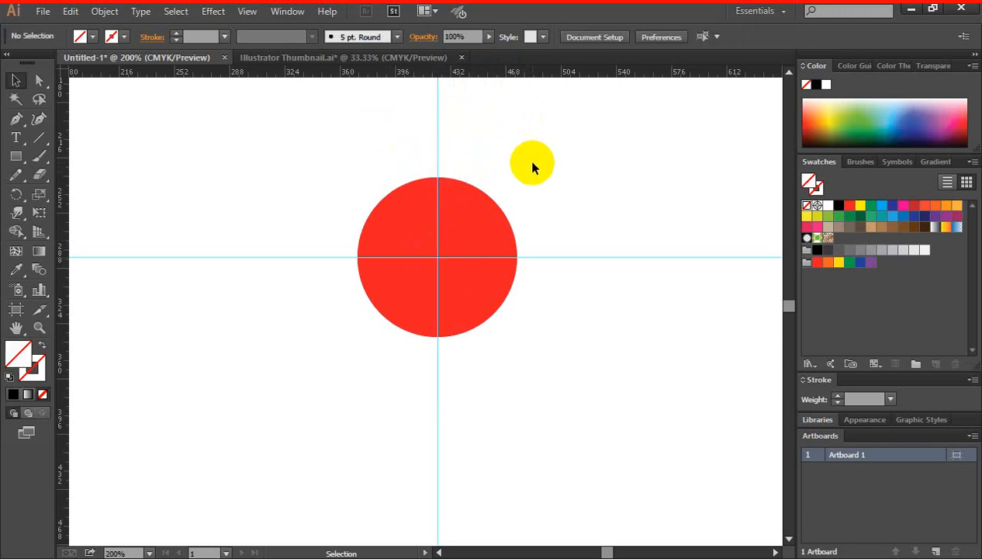
{"action": "left_click", "coordinate": [483, 209]}
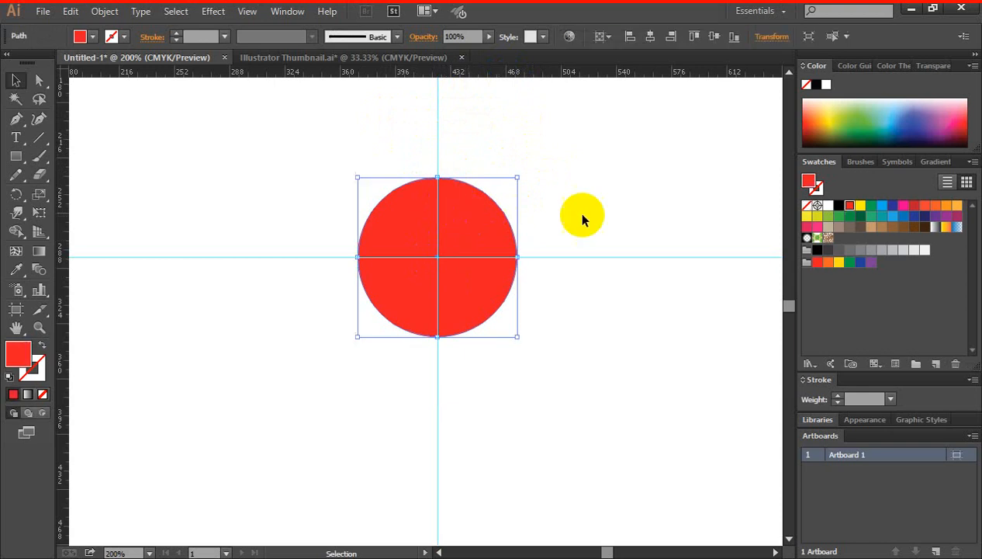
{"action": "left_click", "coordinate": [457, 177]}
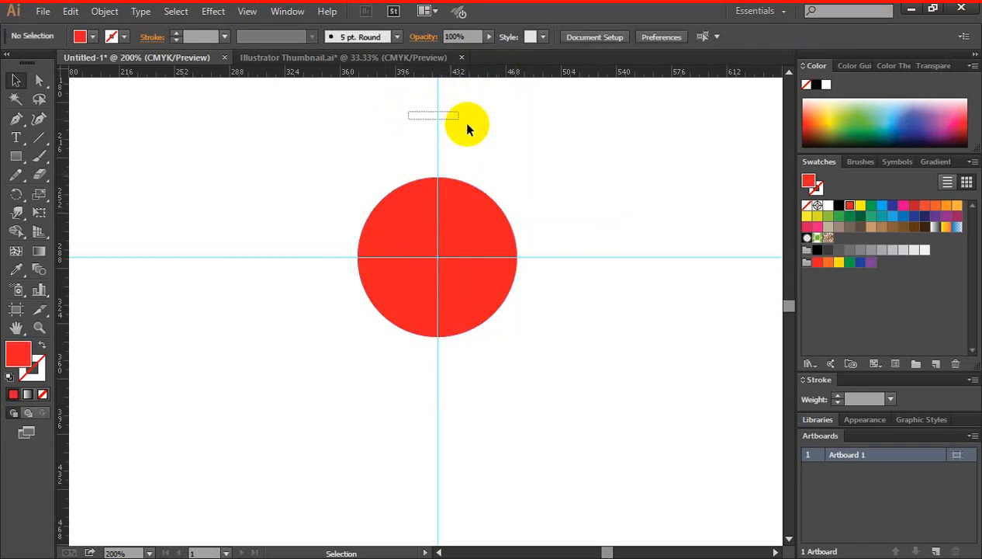
{"action": "left_click_drag", "start_coordinate": [466, 123], "coordinate": [473, 130]}
{"action": "left_click_drag", "start_coordinate": [564, 216], "coordinate": [573, 289]}
{"action": "left_click", "coordinate": [553, 196]}
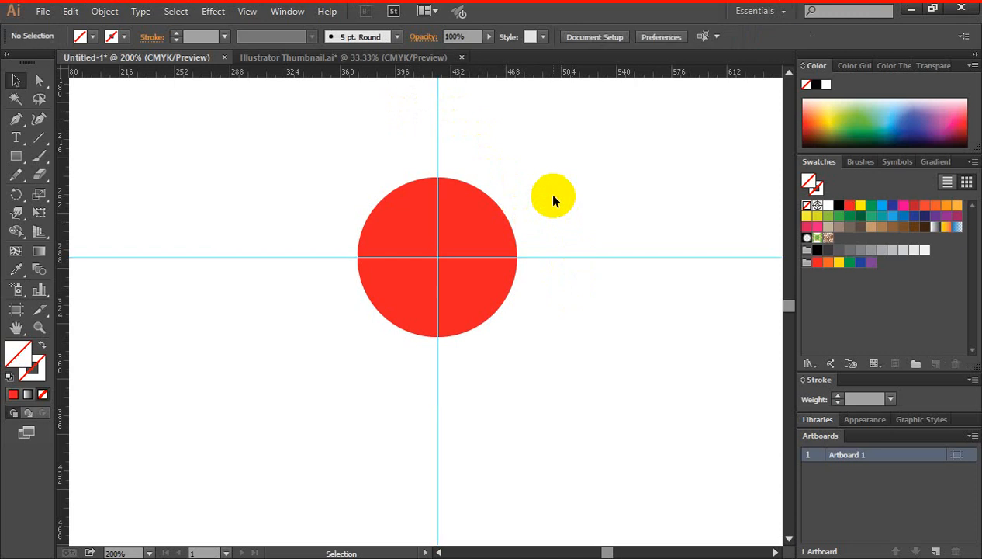
{"action": "left_click_drag", "start_coordinate": [394, 95], "coordinate": [465, 115]}
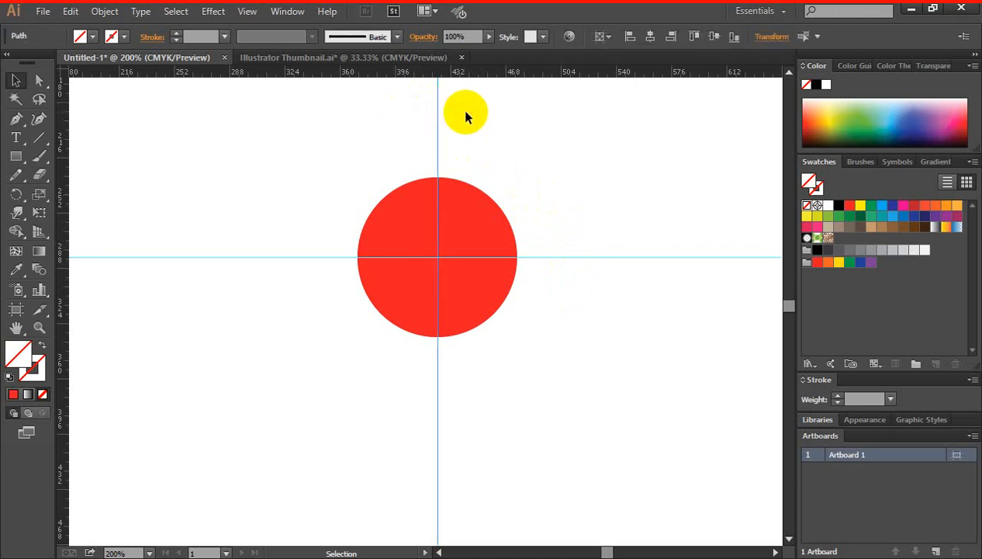
{"action": "left_click", "coordinate": [479, 219]}
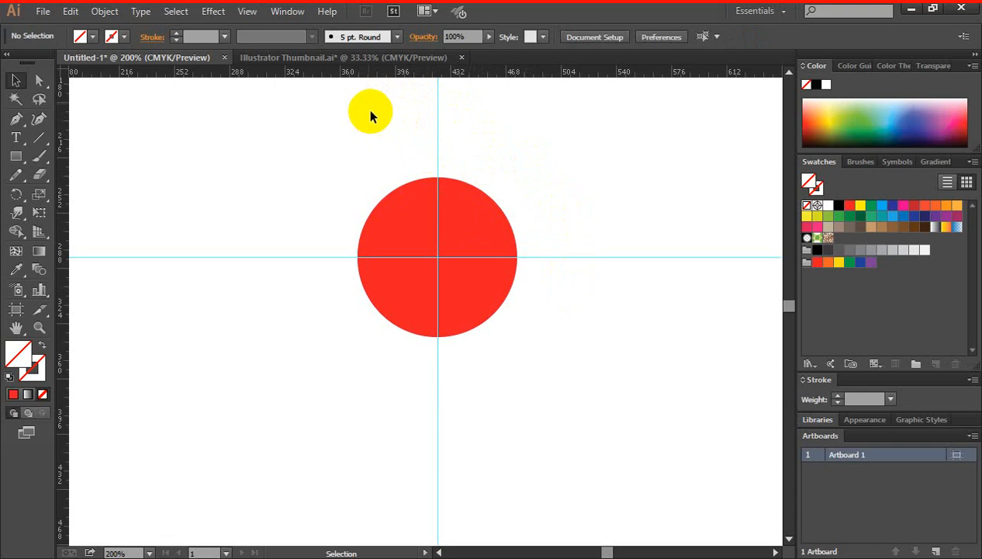
Clear the artboard by deleting the vertical guide, the horizontal guide and the red circle
{"action": "left_click_drag", "start_coordinate": [370, 114], "coordinate": [543, 135]}
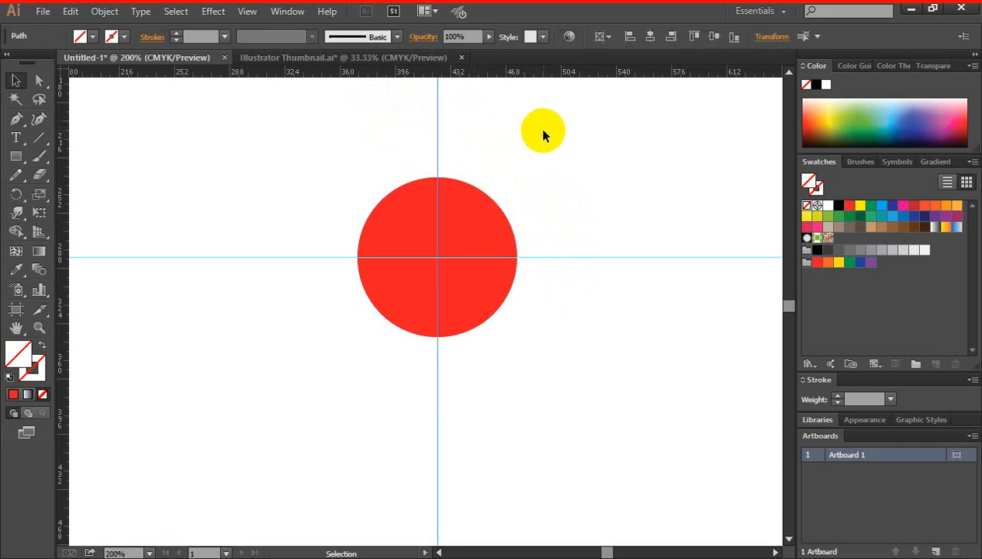
{"action": "key", "text": "Delete"}
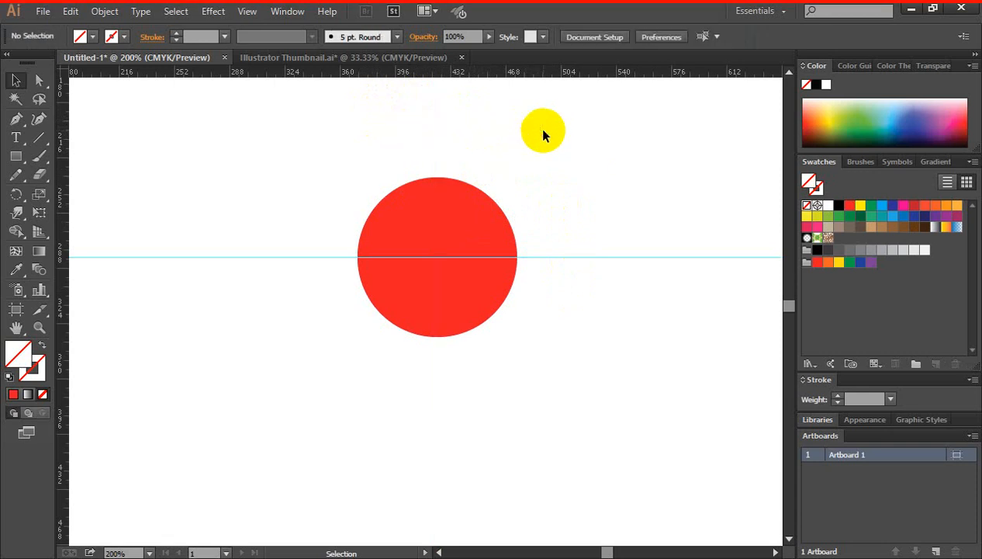
{"action": "left_click_drag", "start_coordinate": [609, 213], "coordinate": [632, 335]}
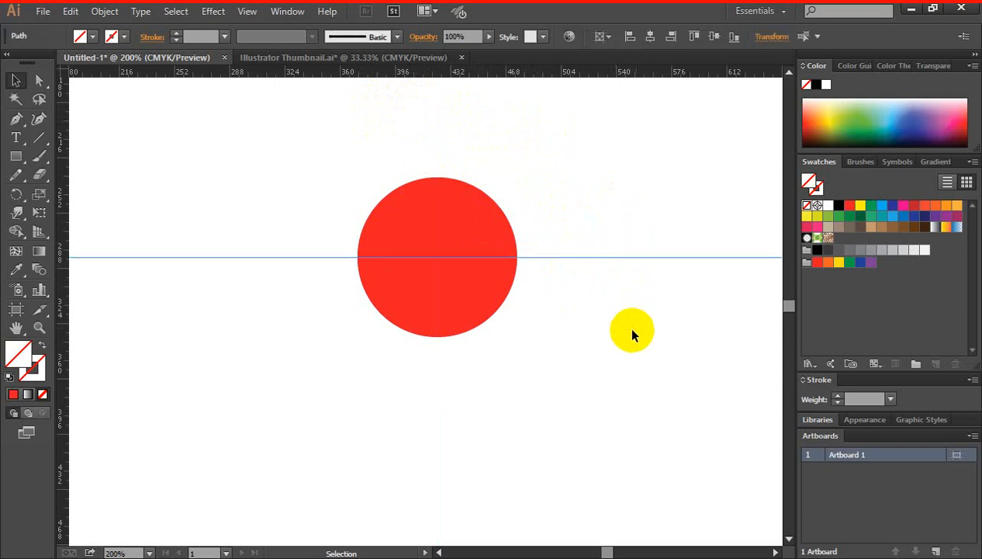
{"action": "left_click_drag", "start_coordinate": [605, 189], "coordinate": [632, 307]}
{"action": "key", "text": "Delete"}
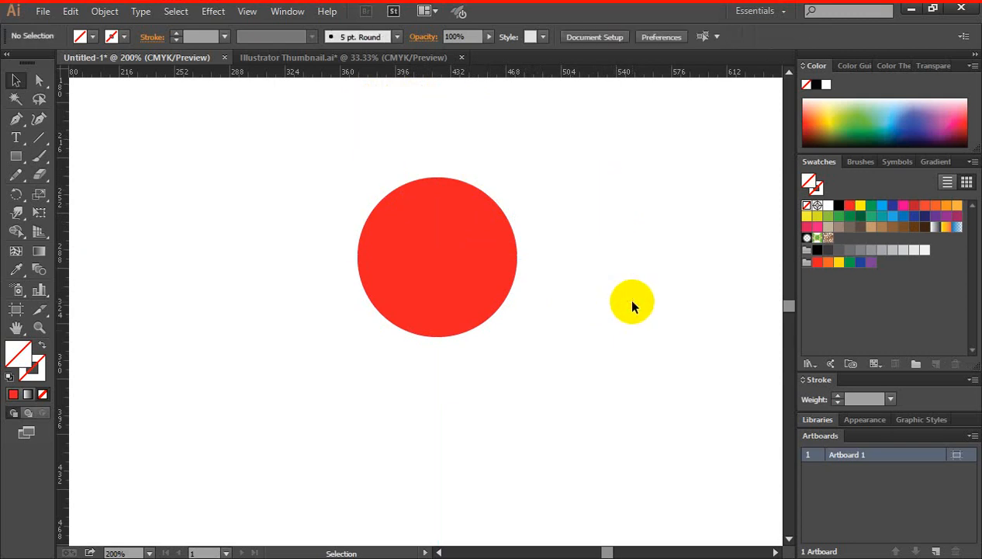
{"action": "left_click", "coordinate": [445, 307]}
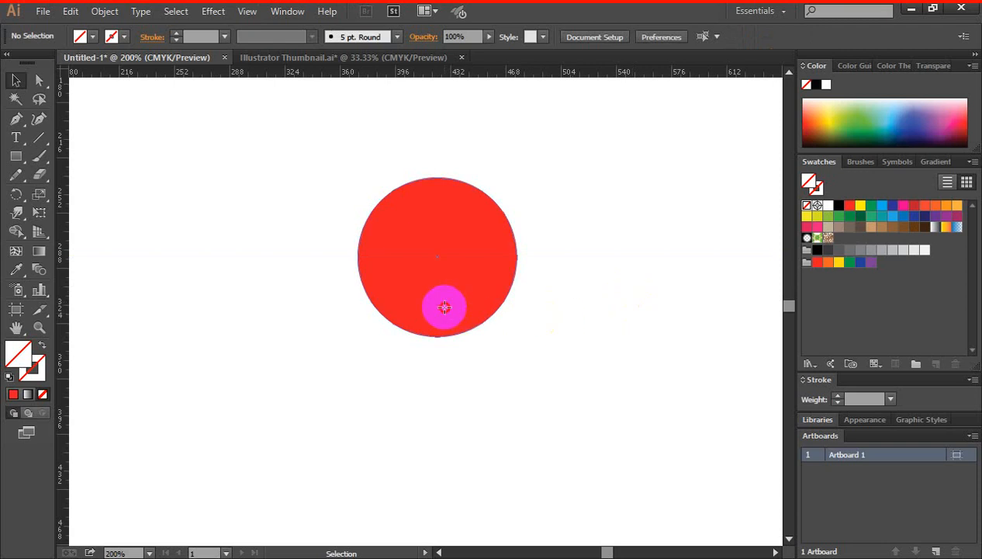
{"action": "key", "text": "Delete"}
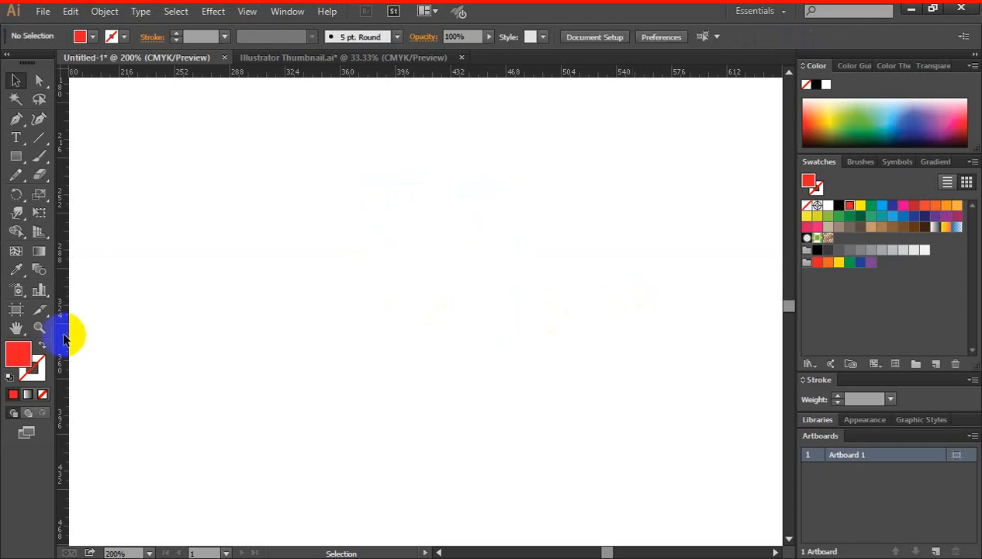
Place a new vertical and a new horizontal ruler guide crossing near the middle of the visible canvas
{"action": "left_click_drag", "start_coordinate": [62, 287], "coordinate": [447, 264]}
{"action": "left_click_drag", "start_coordinate": [490, 83], "coordinate": [506, 286]}
{"action": "left_click", "coordinate": [519, 252]}
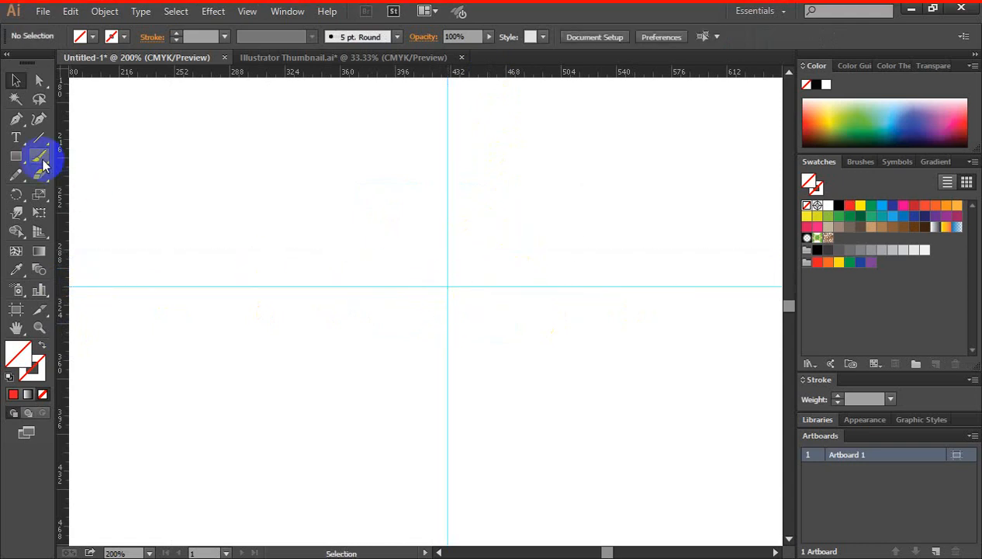
Draw a circle outward from the guide crossing with the Ellipse tool and fill it with red
{"action": "left_click_drag", "start_coordinate": [16, 156], "coordinate": [116, 194]}
{"action": "left_click_drag", "start_coordinate": [446, 285], "coordinate": [506, 364]}
{"action": "left_click", "coordinate": [15, 80]}
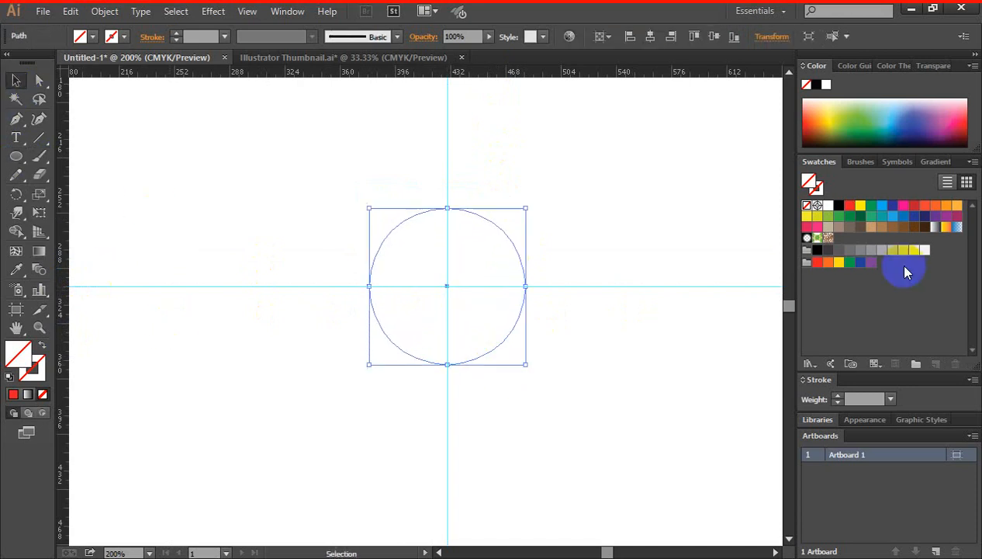
{"action": "left_click", "coordinate": [848, 208]}
{"action": "left_click", "coordinate": [36, 86]}
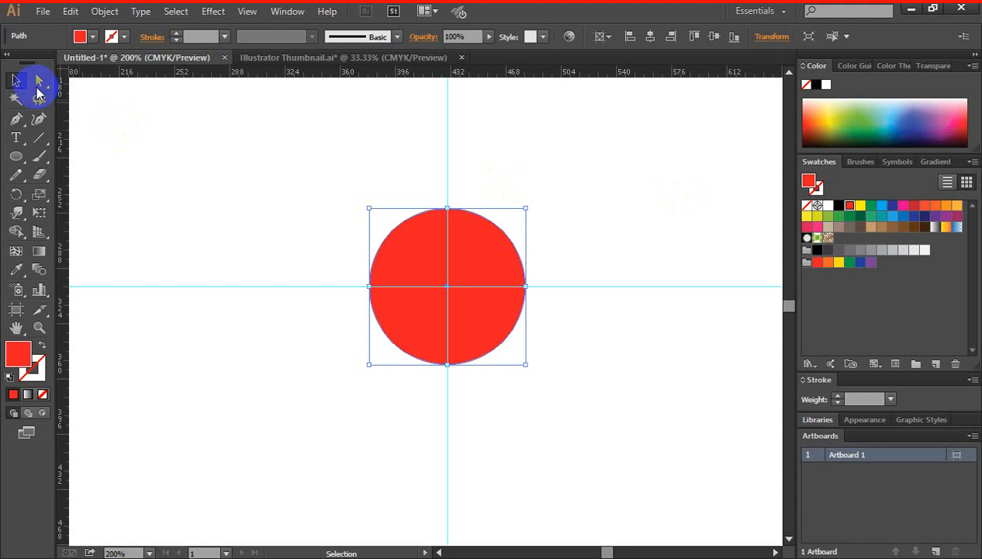
Delete the red circle and add a second horizontal guide above and a second vertical guide left of the first pair
{"action": "left_click", "coordinate": [498, 262]}
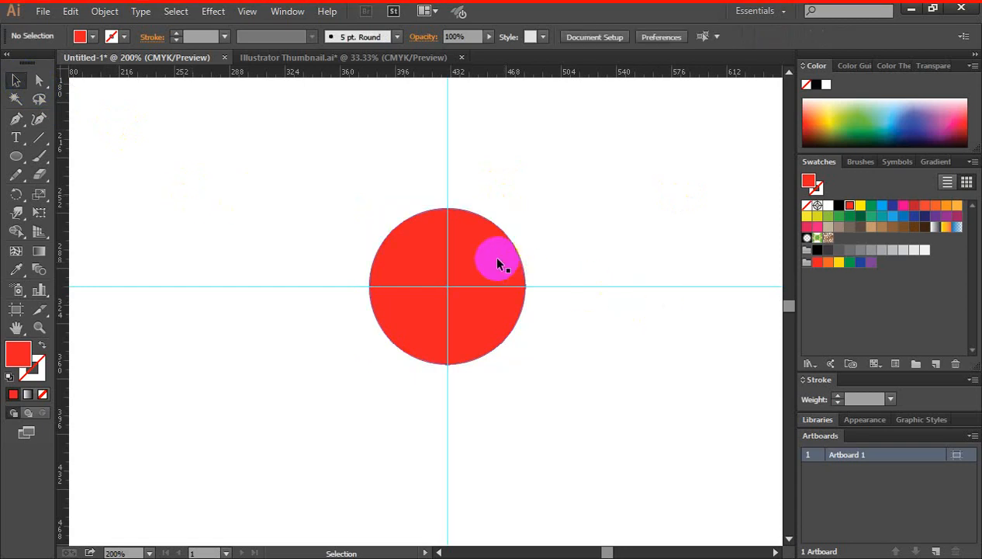
{"action": "key", "text": "Delete"}
{"action": "left_click_drag", "start_coordinate": [535, 73], "coordinate": [490, 207]}
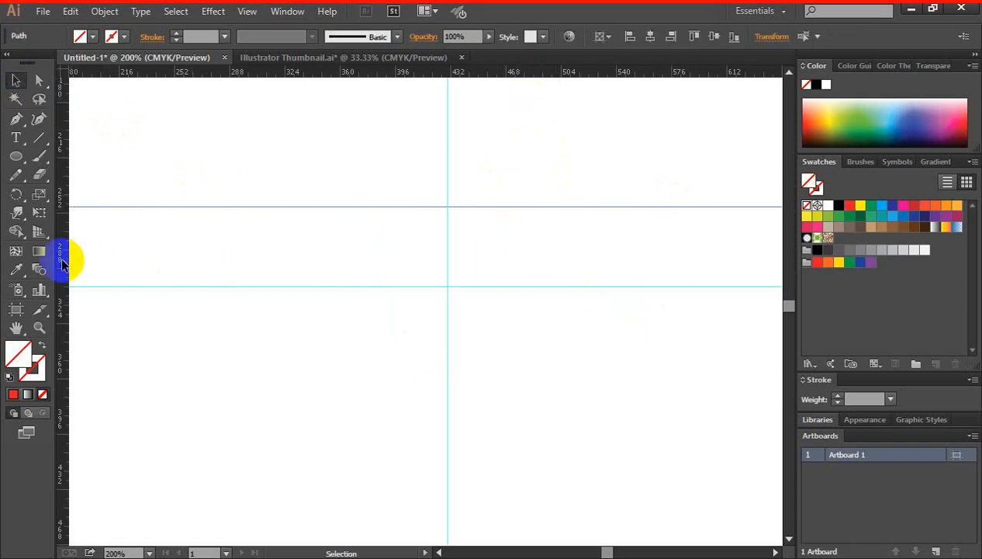
{"action": "left_click_drag", "start_coordinate": [66, 259], "coordinate": [373, 263]}
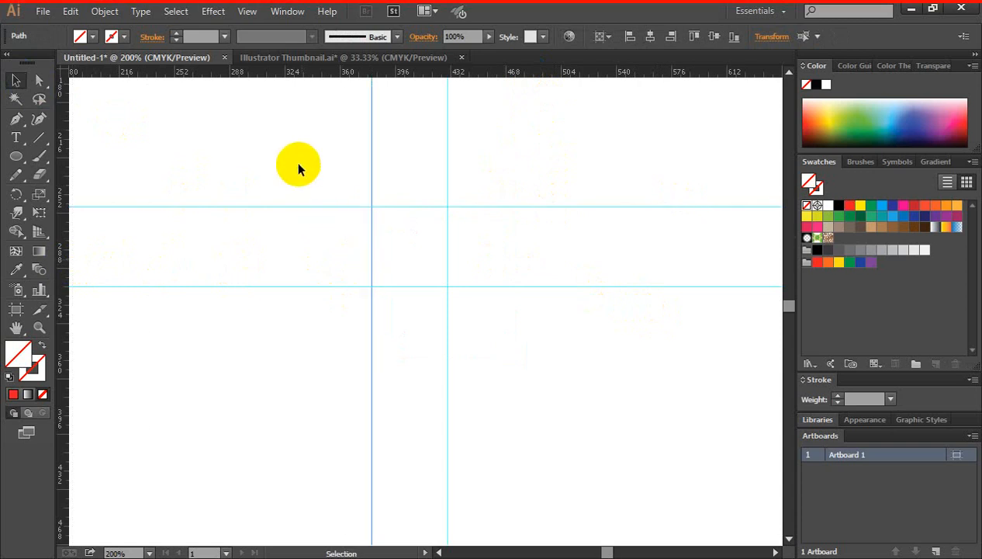
Replace all four guides with one crossing pair placed together from the corner where the rulers meet
{"action": "left_click_drag", "start_coordinate": [300, 151], "coordinate": [540, 308]}
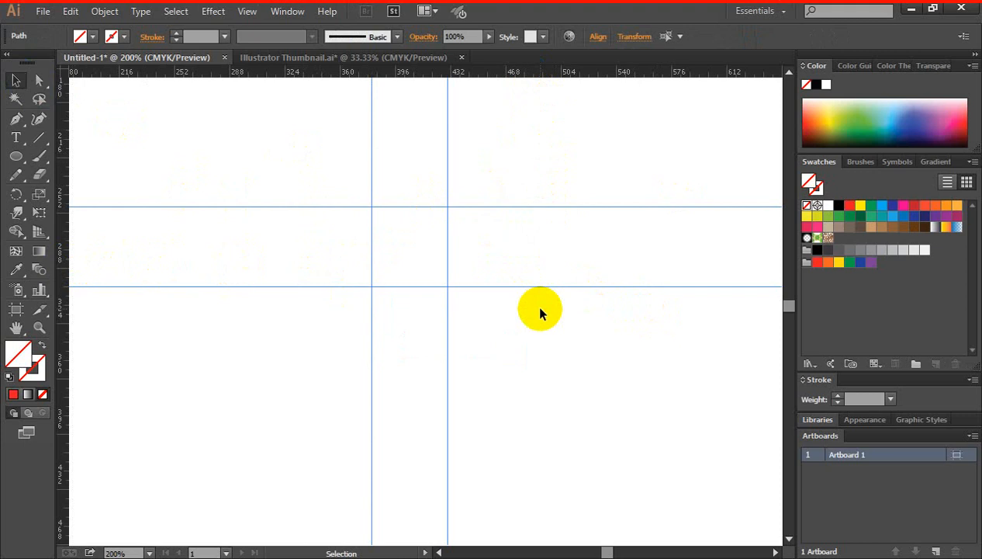
{"action": "key", "text": "Delete"}
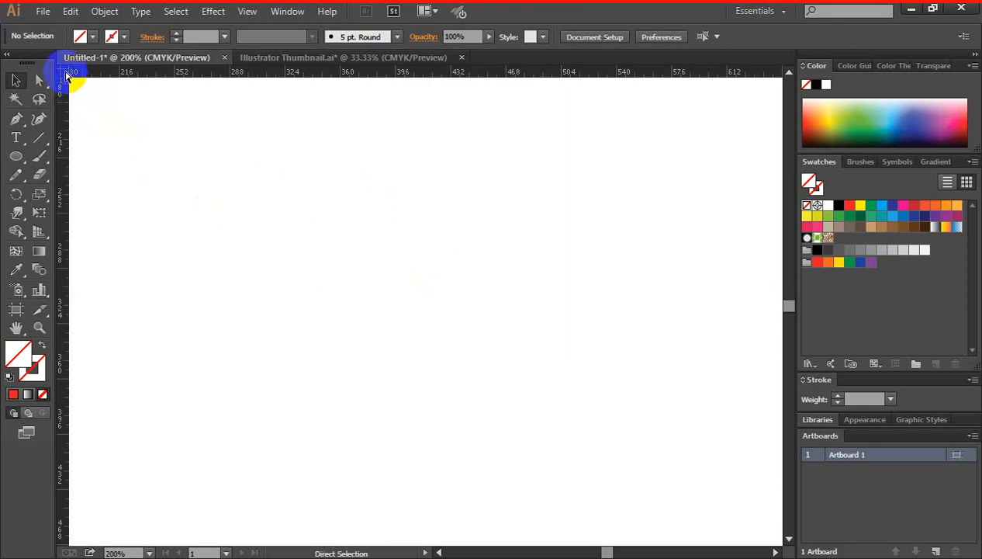
{"action": "left_click_drag", "start_coordinate": [65, 73], "coordinate": [460, 251]}
{"action": "left_click", "coordinate": [520, 202]}
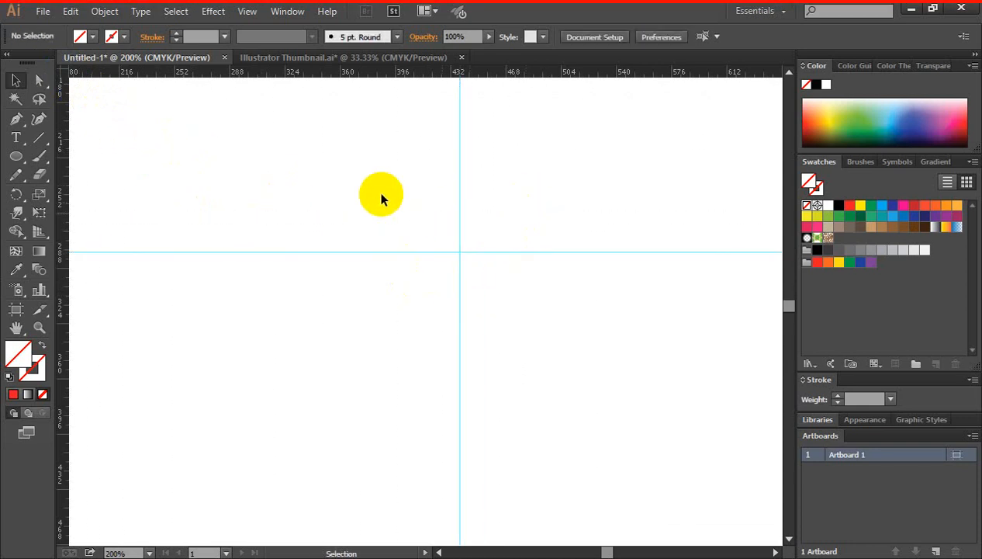
Try selecting the crossing guides together and individually, clearing the selection each time
{"action": "left_click_drag", "start_coordinate": [362, 144], "coordinate": [510, 325]}
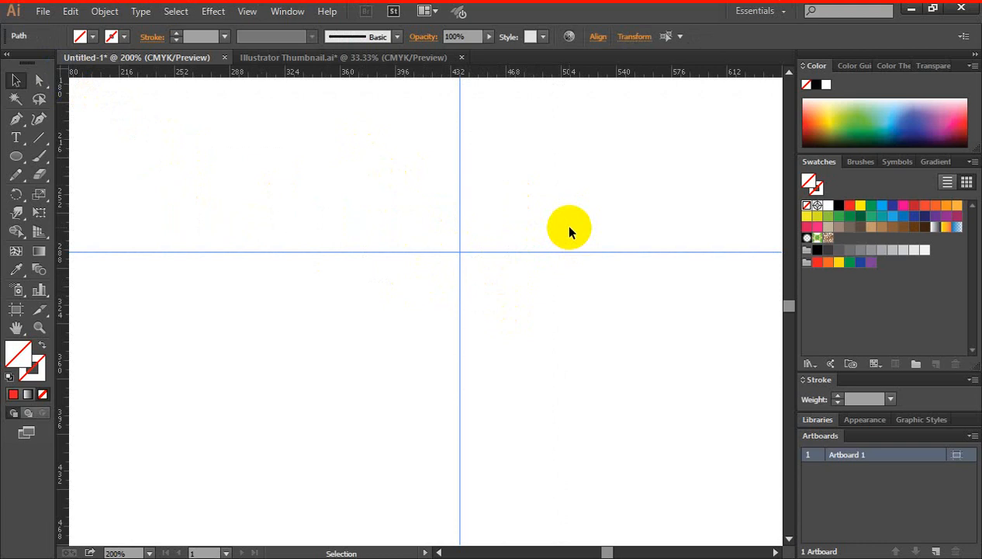
{"action": "left_click", "coordinate": [589, 213]}
{"action": "scroll", "coordinate": [607, 269], "scroll_direction": "up", "scroll_amount": 1}
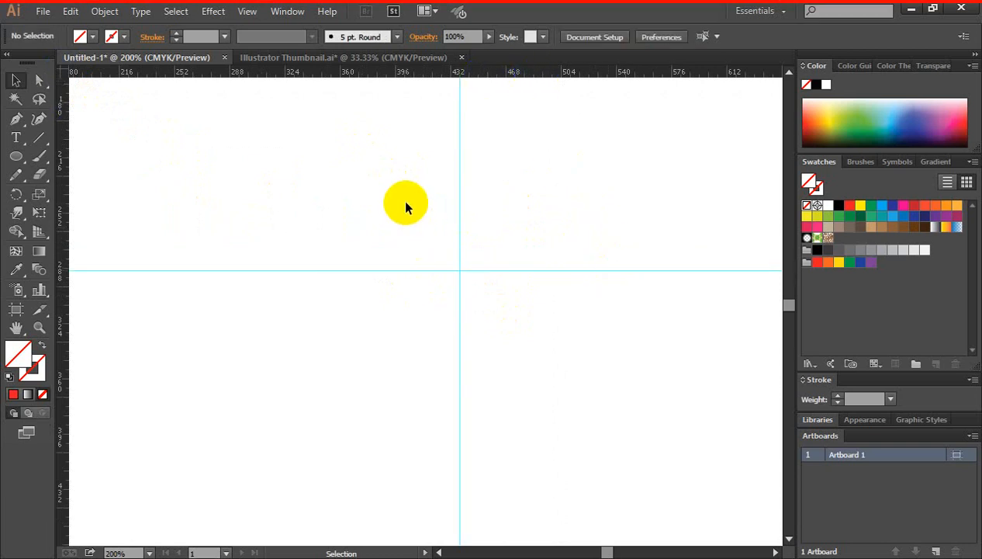
{"action": "left_click_drag", "start_coordinate": [395, 154], "coordinate": [481, 168]}
{"action": "left_click", "coordinate": [514, 204]}
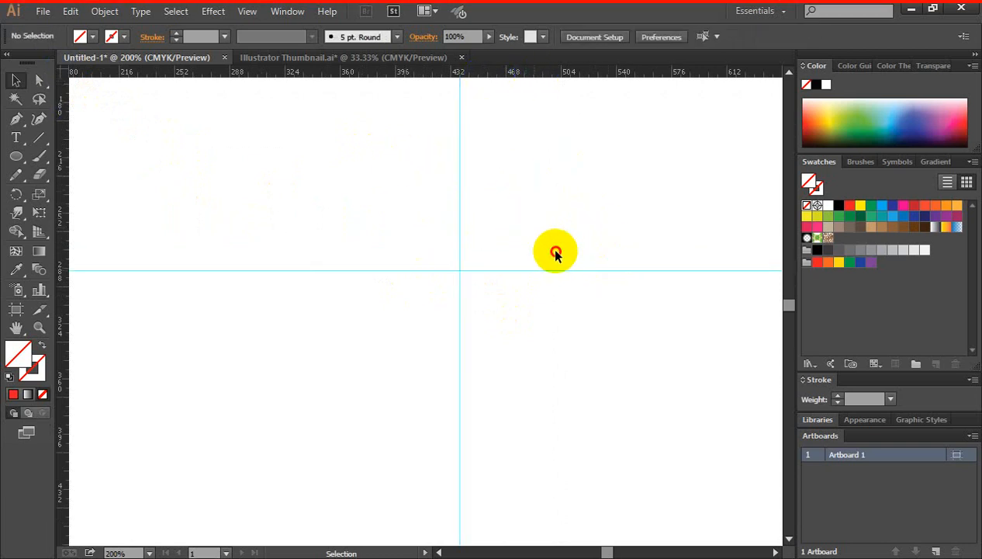
{"action": "left_click_drag", "start_coordinate": [555, 255], "coordinate": [578, 321]}
{"action": "left_click", "coordinate": [496, 200]}
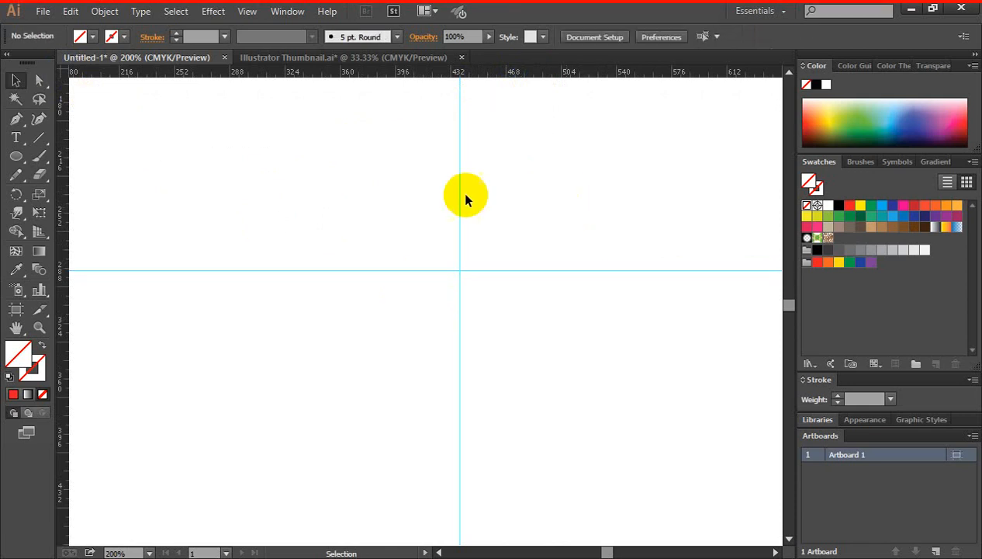
Select and delete the vertical guide, and delete the horizontal guide in the same way
{"action": "left_click_drag", "start_coordinate": [401, 157], "coordinate": [528, 322]}
{"action": "left_click_drag", "start_coordinate": [403, 119], "coordinate": [490, 164]}
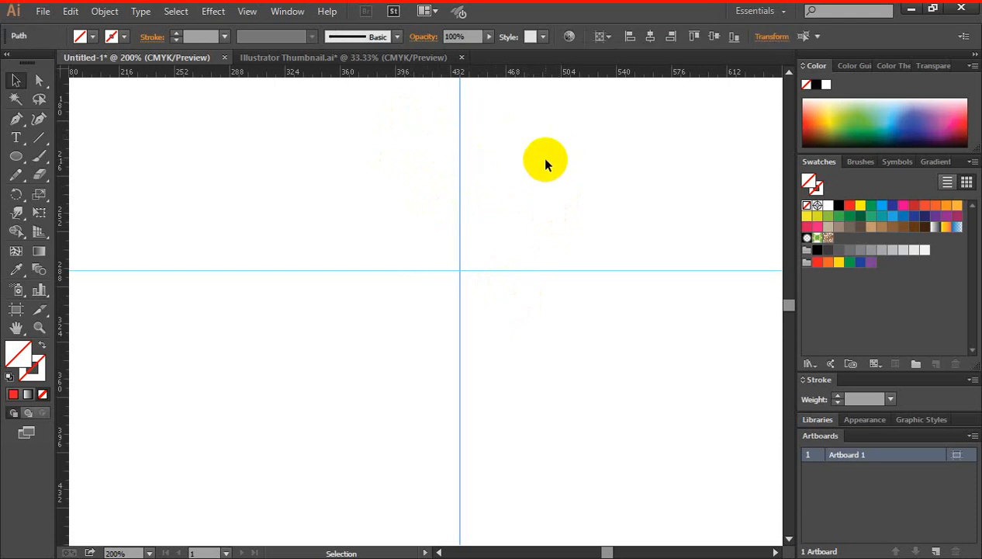
{"action": "left_click_drag", "start_coordinate": [417, 99], "coordinate": [520, 128]}
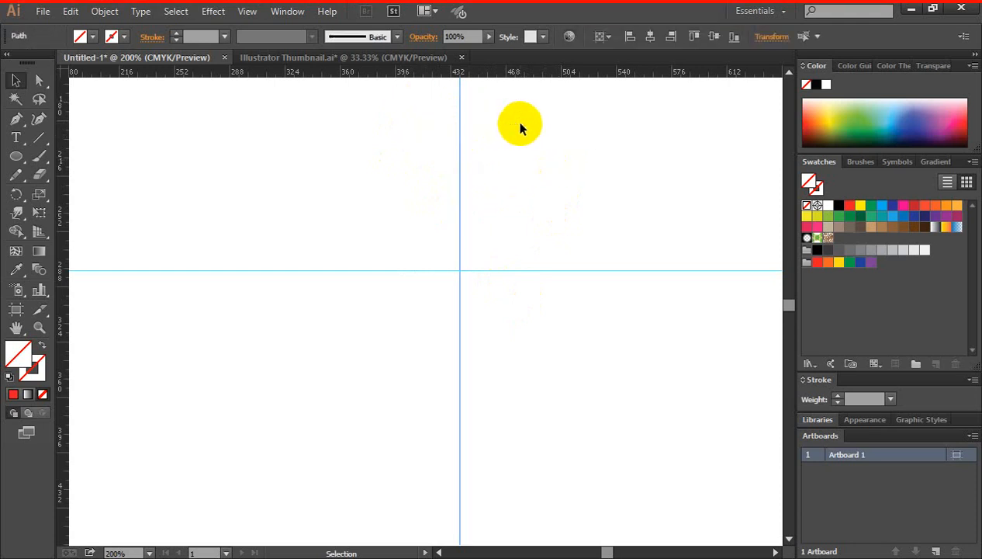
{"action": "left_click", "coordinate": [409, 135]}
{"action": "left_click_drag", "start_coordinate": [392, 112], "coordinate": [553, 135]}
{"action": "key", "text": "Delete"}
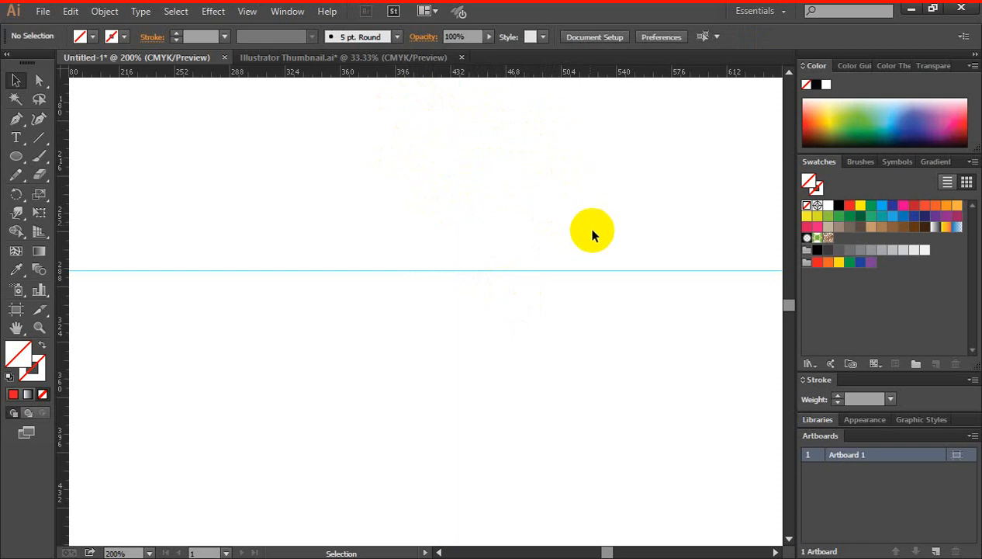
{"action": "left_click_drag", "start_coordinate": [592, 233], "coordinate": [614, 342]}
{"action": "key", "text": "Delete"}
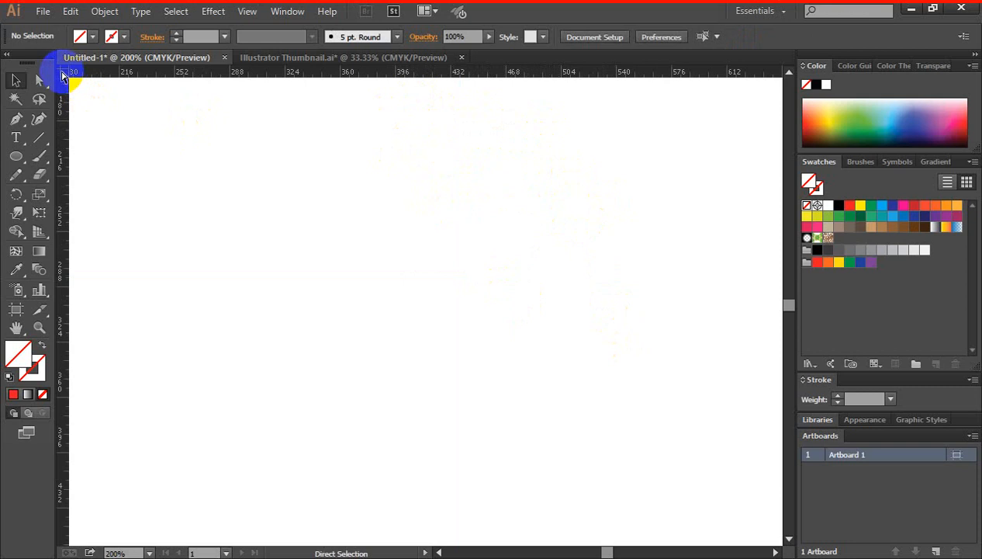
Place a new crossing pair of guides together from the ruler corner and try selecting both, clearing the selection each time
{"action": "left_click_drag", "start_coordinate": [62, 74], "coordinate": [467, 245]}
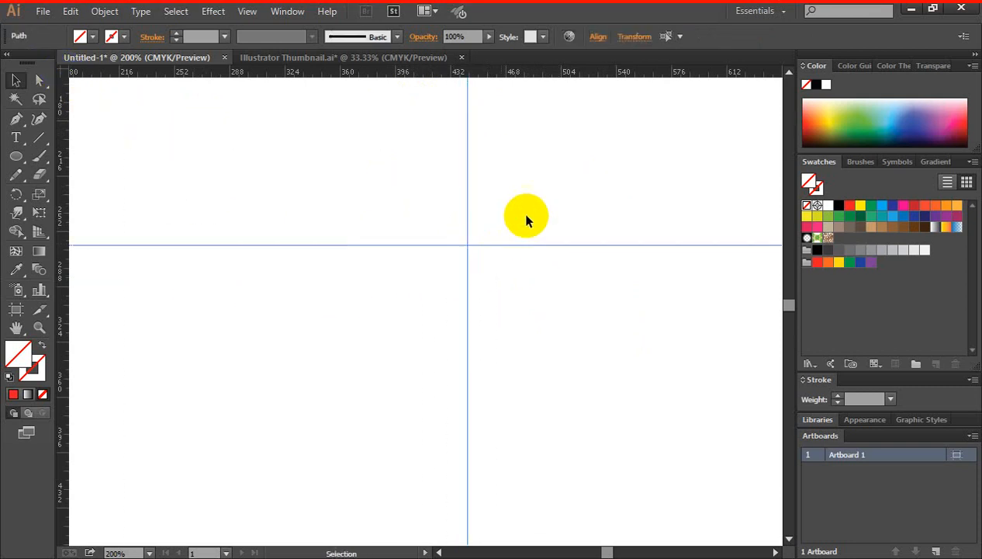
{"action": "left_click", "coordinate": [523, 206]}
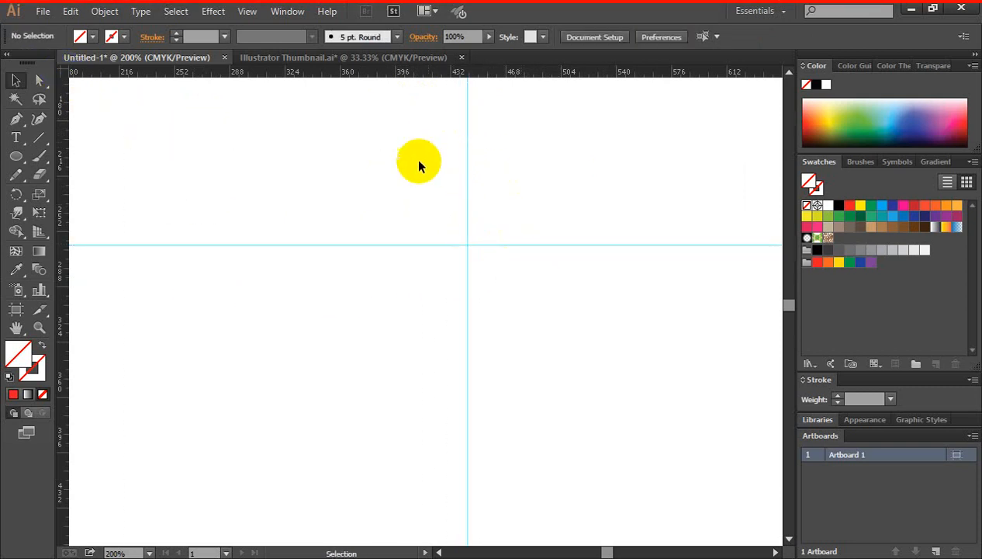
{"action": "left_click_drag", "start_coordinate": [418, 165], "coordinate": [547, 289]}
{"action": "left_click", "coordinate": [570, 208]}
{"action": "left_click_drag", "start_coordinate": [437, 114], "coordinate": [545, 287]}
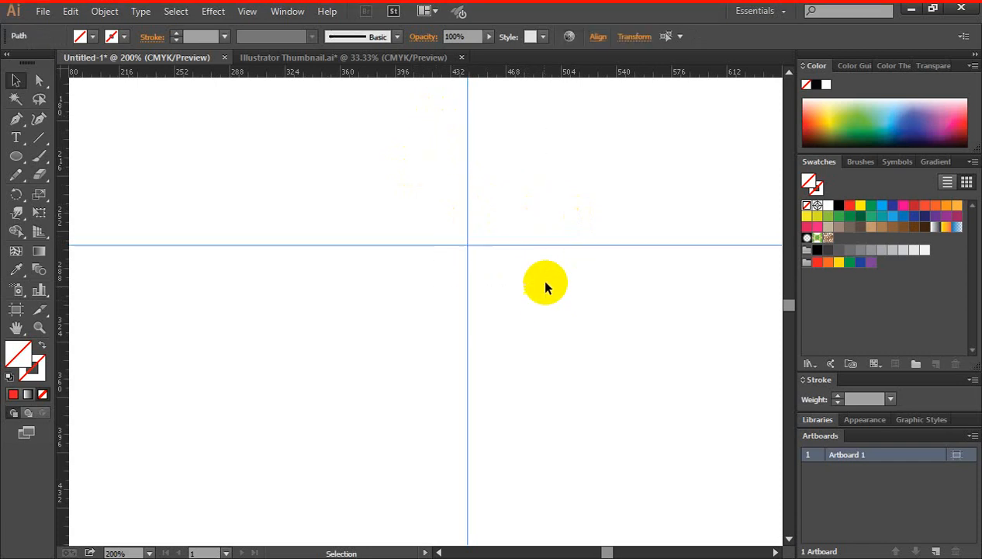
{"action": "left_click", "coordinate": [550, 211]}
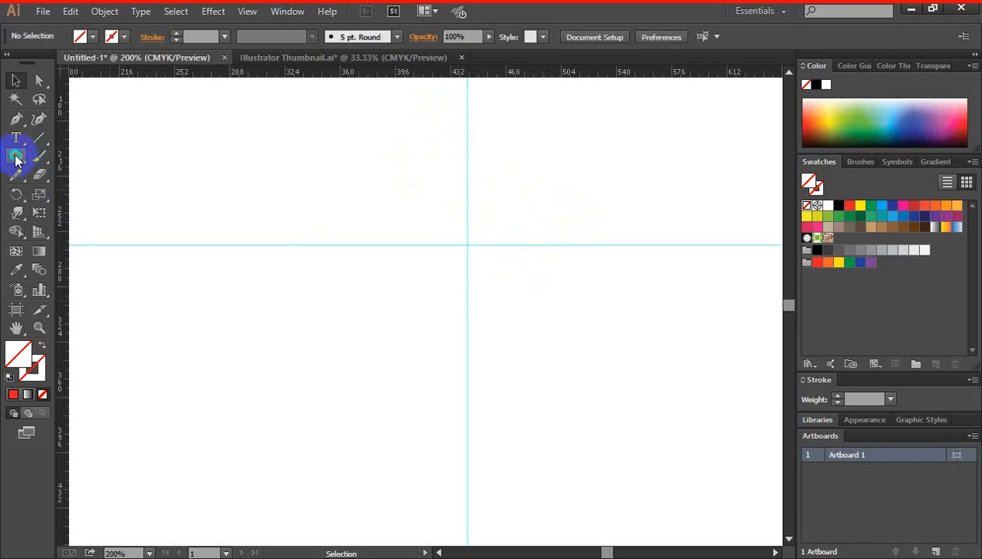
Draw a circle about 79 px across outward from the guide crossing with the Ellipse tool and fill it with red
{"action": "left_click_drag", "start_coordinate": [16, 159], "coordinate": [70, 193]}
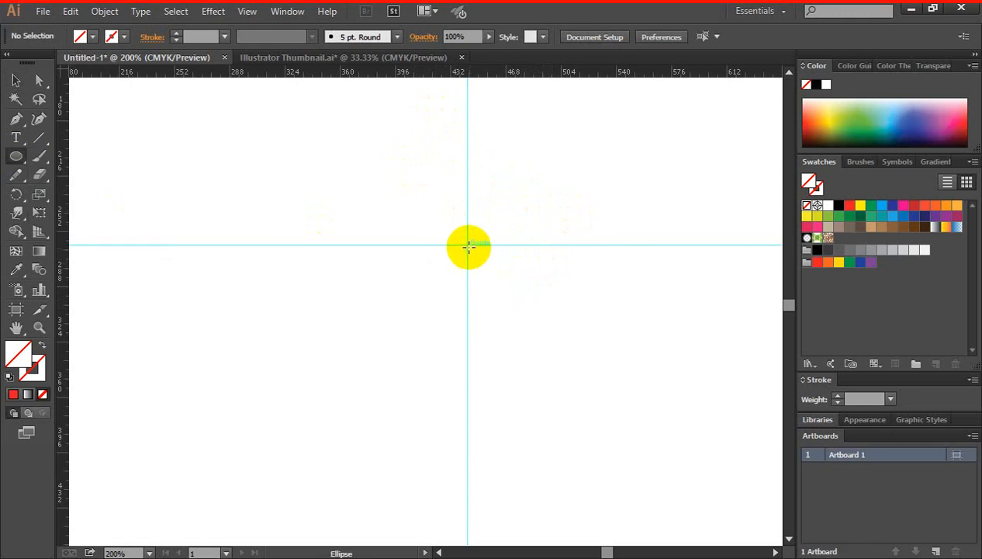
{"action": "left_click_drag", "start_coordinate": [467, 245], "coordinate": [486, 307]}
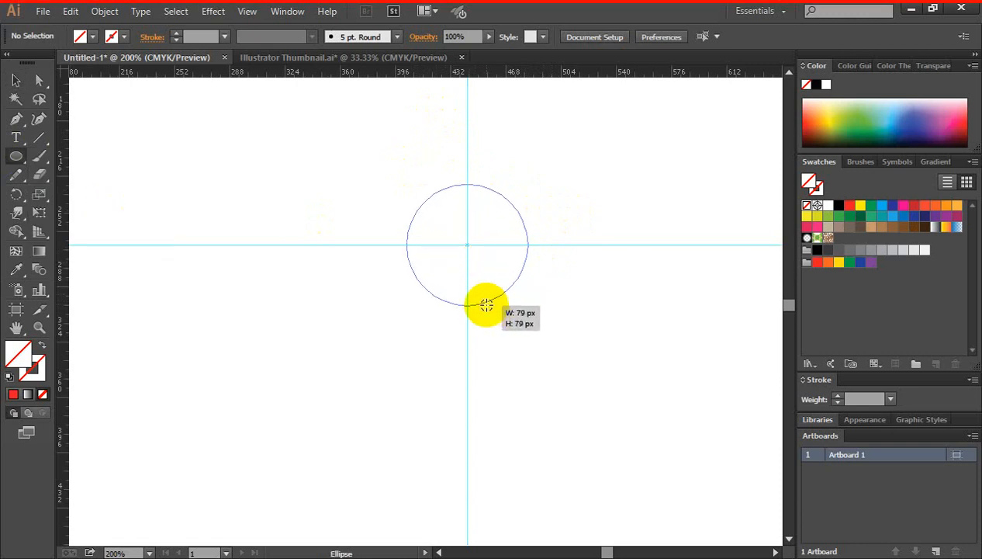
{"action": "left_click", "coordinate": [16, 81]}
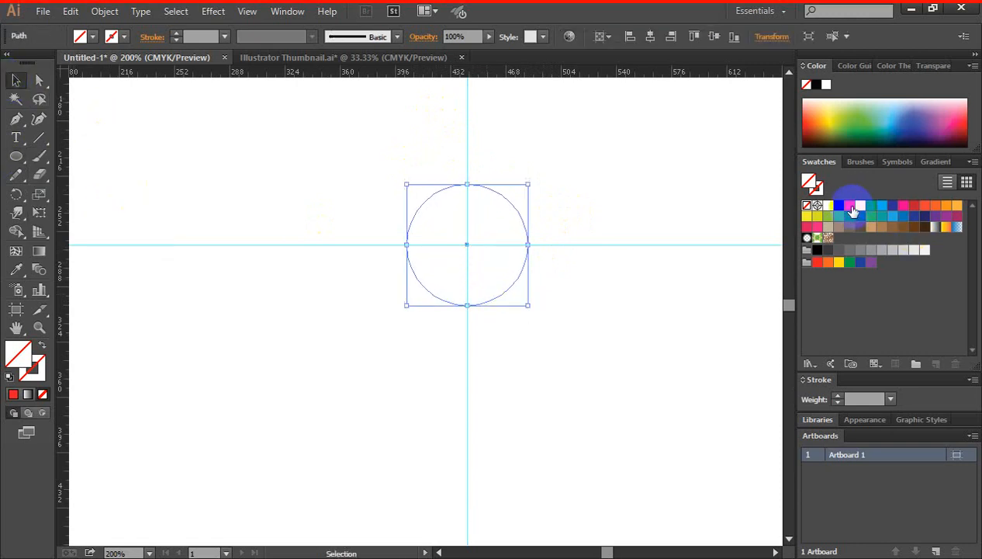
{"action": "left_click", "coordinate": [850, 205]}
{"action": "left_click", "coordinate": [636, 179]}
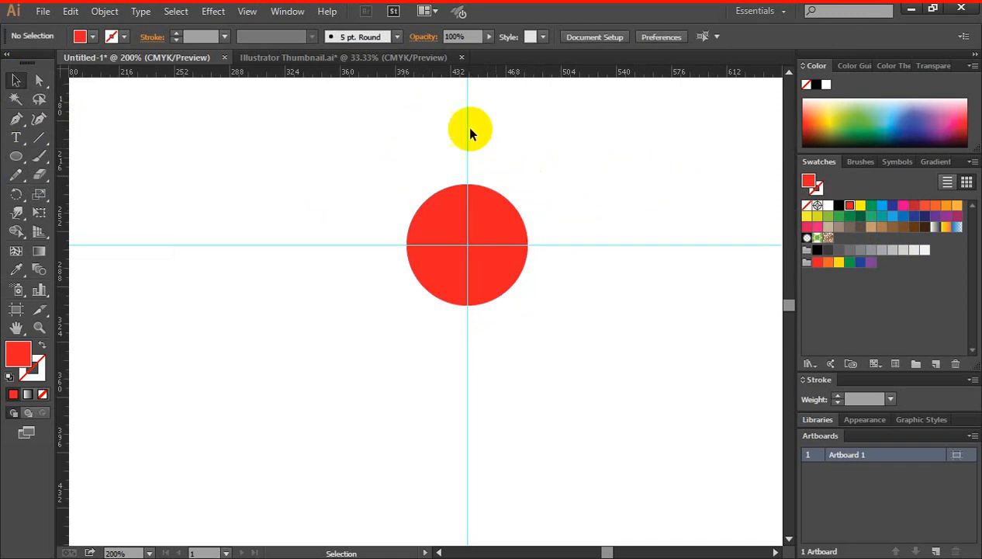
Try moving the vertical guide slightly right of the circle's centre, and undo the move
{"action": "left_click", "coordinate": [471, 128]}
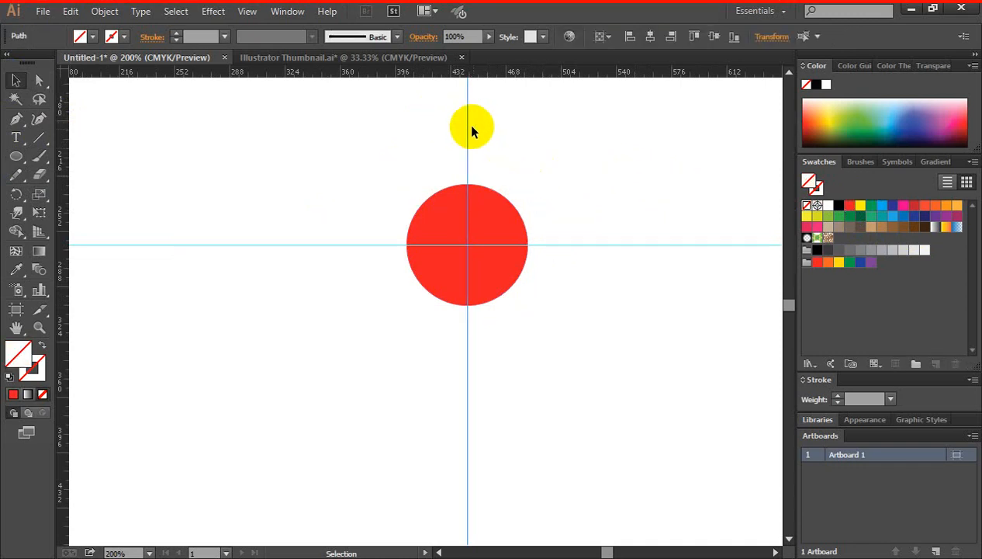
{"action": "left_click_drag", "start_coordinate": [471, 123], "coordinate": [488, 128]}
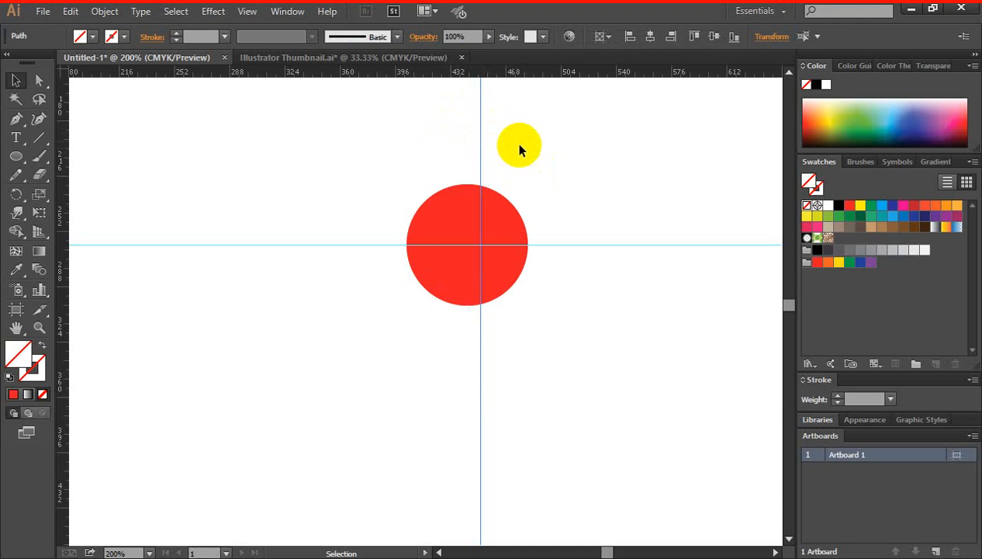
{"action": "left_click", "coordinate": [500, 239]}
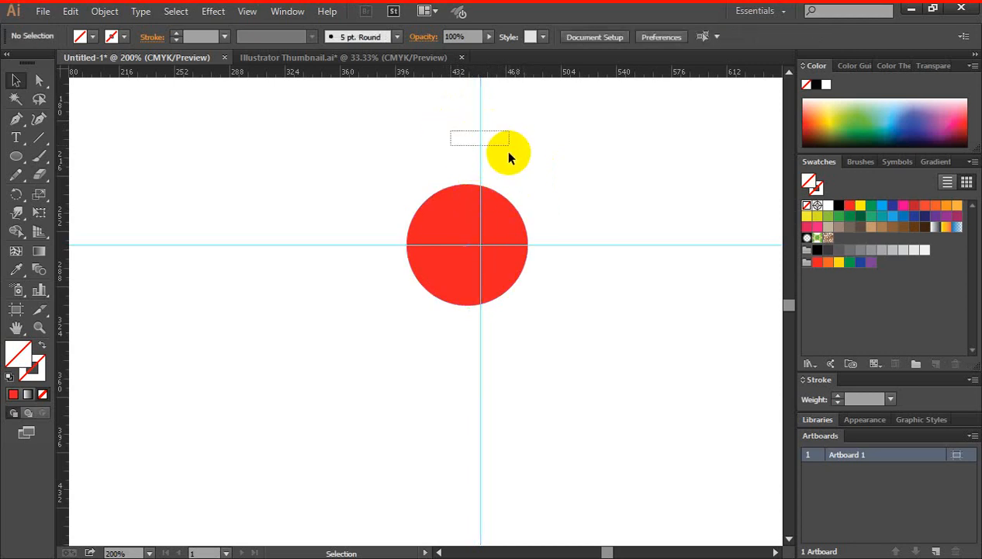
{"action": "left_click_drag", "start_coordinate": [508, 156], "coordinate": [502, 146]}
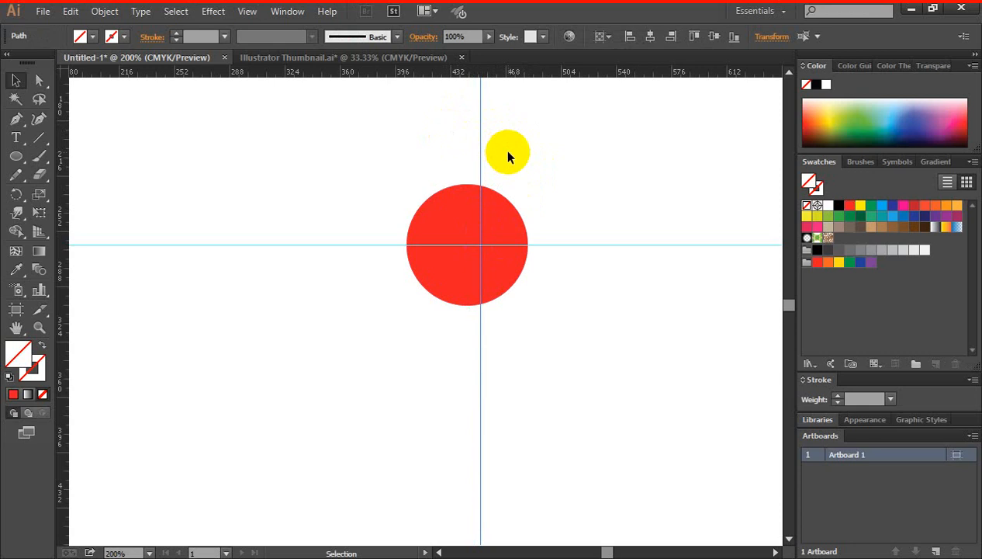
{"action": "key", "text": "ctrl+z"}
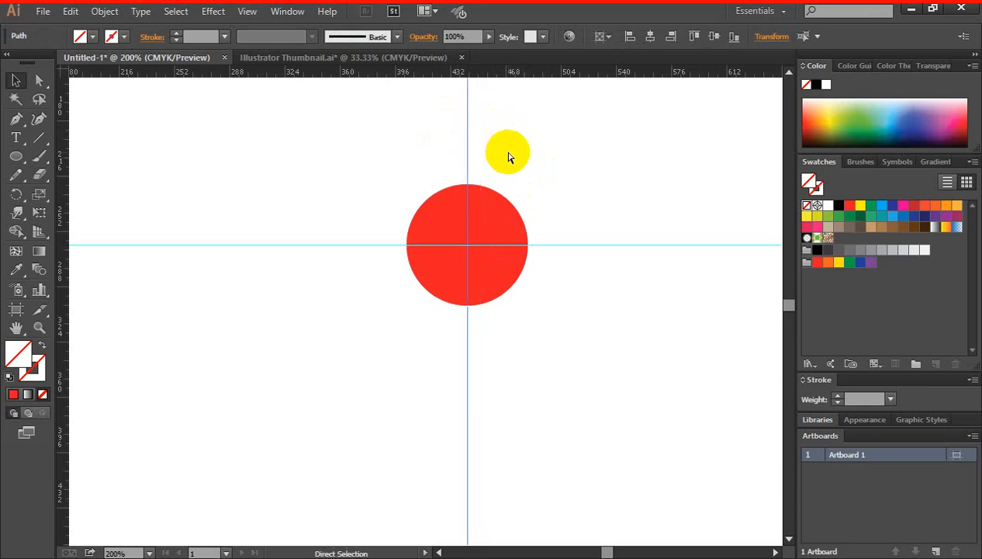
{"action": "left_click", "coordinate": [516, 161]}
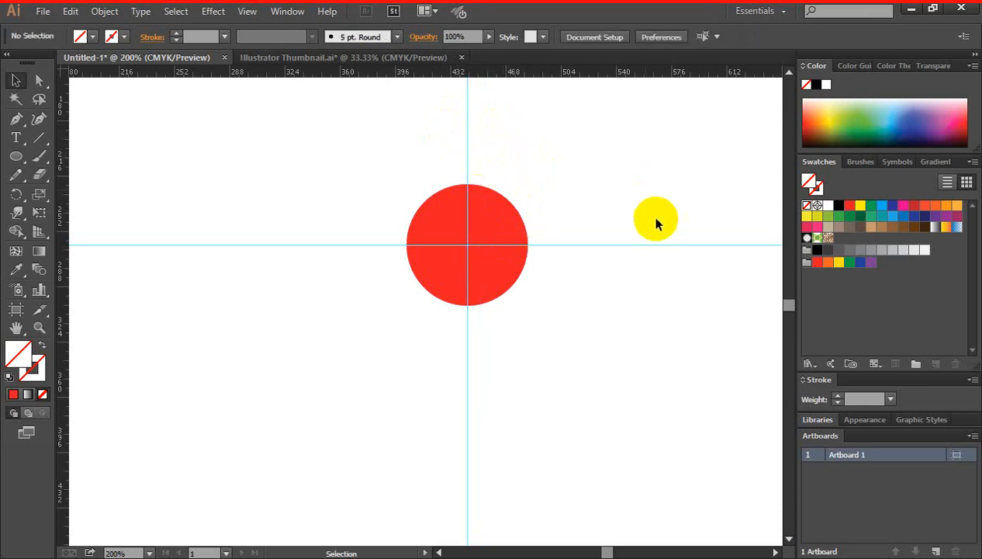
Select the vertical guide above the circle twice, by enclosing it and by picking it directly, deselecting it each time
{"action": "left_click_drag", "start_coordinate": [425, 99], "coordinate": [487, 124]}
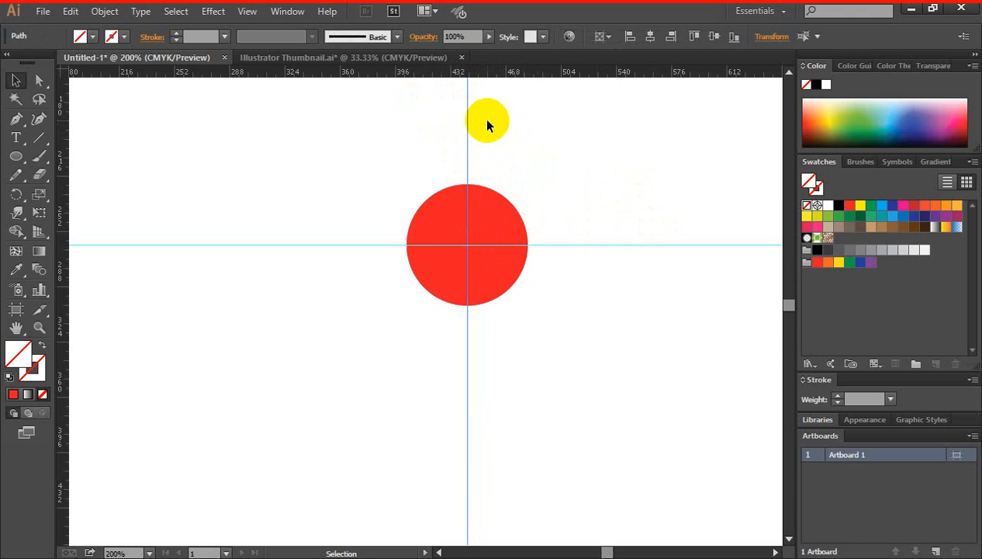
{"action": "left_click", "coordinate": [497, 182]}
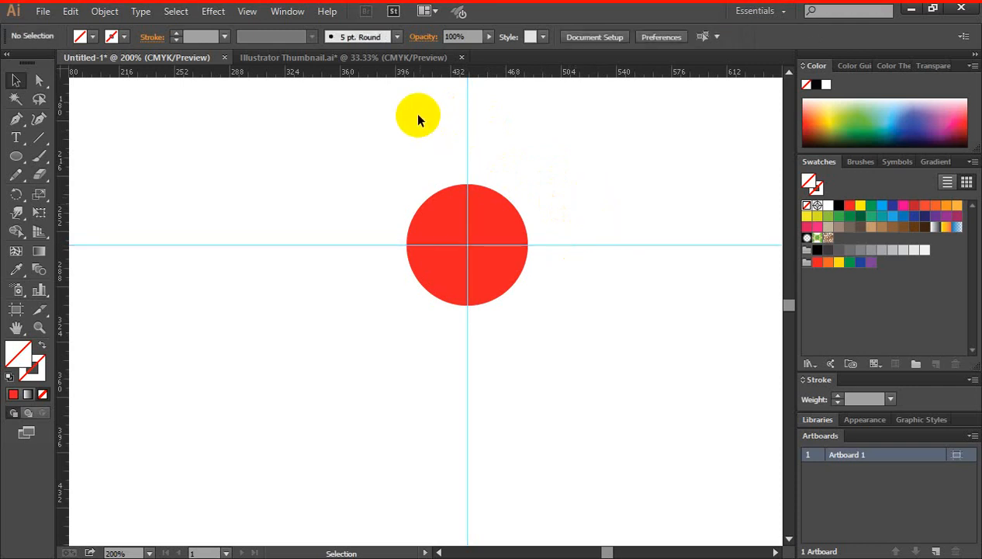
{"action": "left_click", "coordinate": [468, 106]}
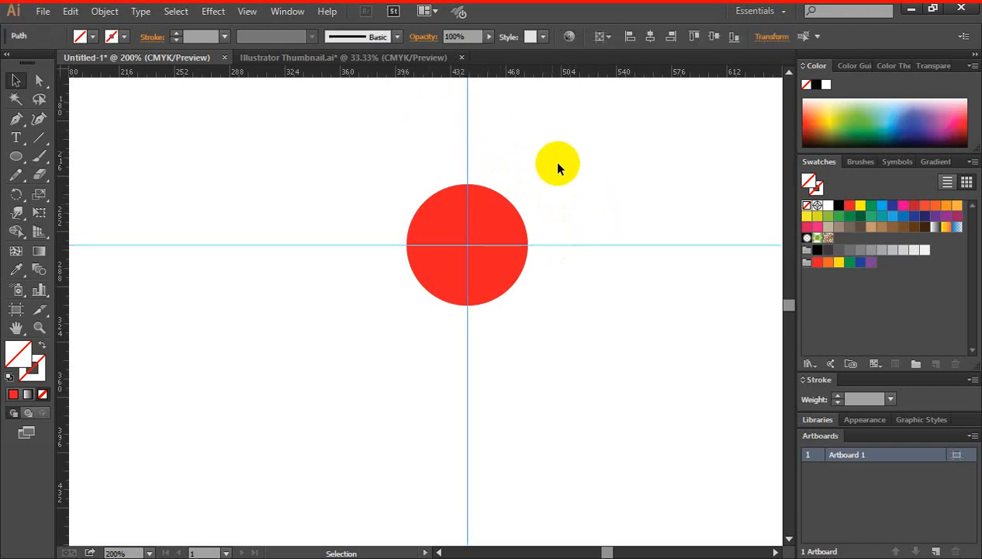
{"action": "left_click", "coordinate": [558, 165]}
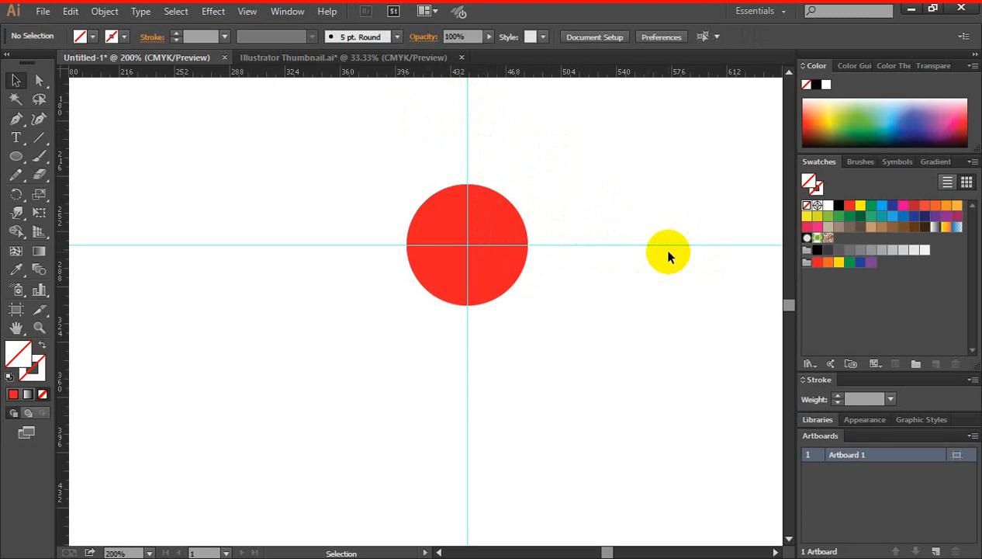
Lock the guides and try selecting the vertical and horizontal guides around the red circle
{"action": "right_click", "coordinate": [518, 146]}
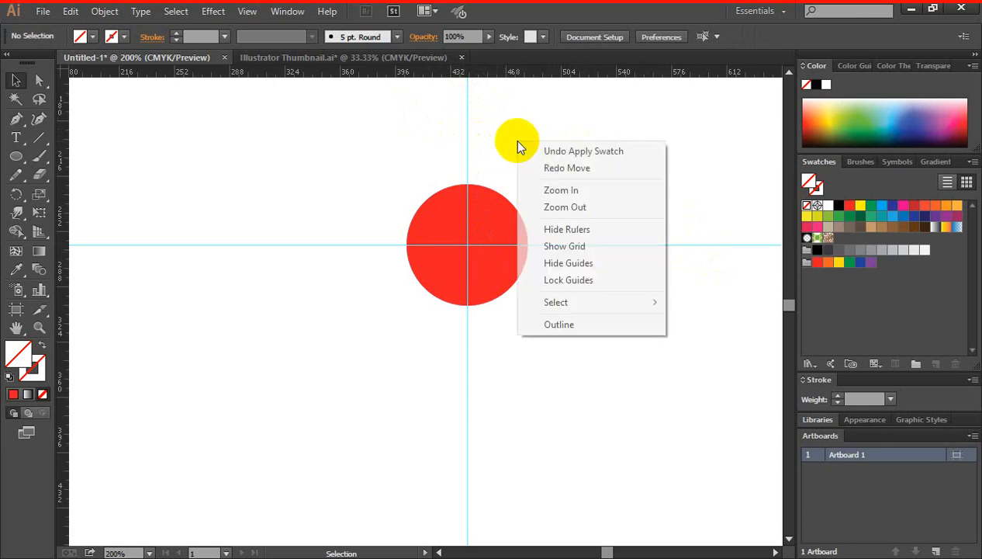
{"action": "left_click", "coordinate": [556, 283]}
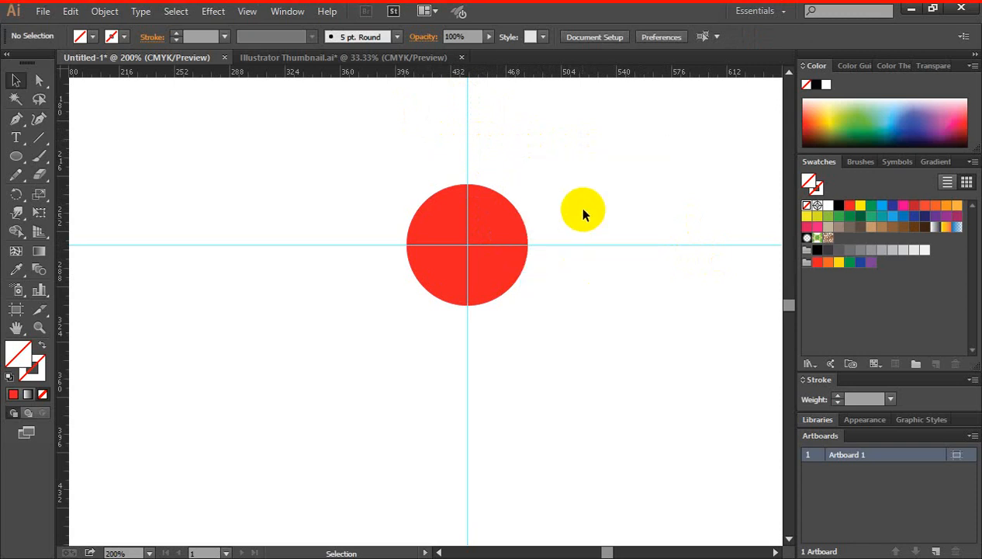
{"action": "left_click_drag", "start_coordinate": [519, 123], "coordinate": [537, 130]}
{"action": "left_click_drag", "start_coordinate": [574, 194], "coordinate": [597, 299]}
{"action": "left_click_drag", "start_coordinate": [394, 117], "coordinate": [550, 147]}
{"action": "left_click_drag", "start_coordinate": [607, 207], "coordinate": [608, 284]}
{"action": "left_click_drag", "start_coordinate": [427, 115], "coordinate": [599, 160]}
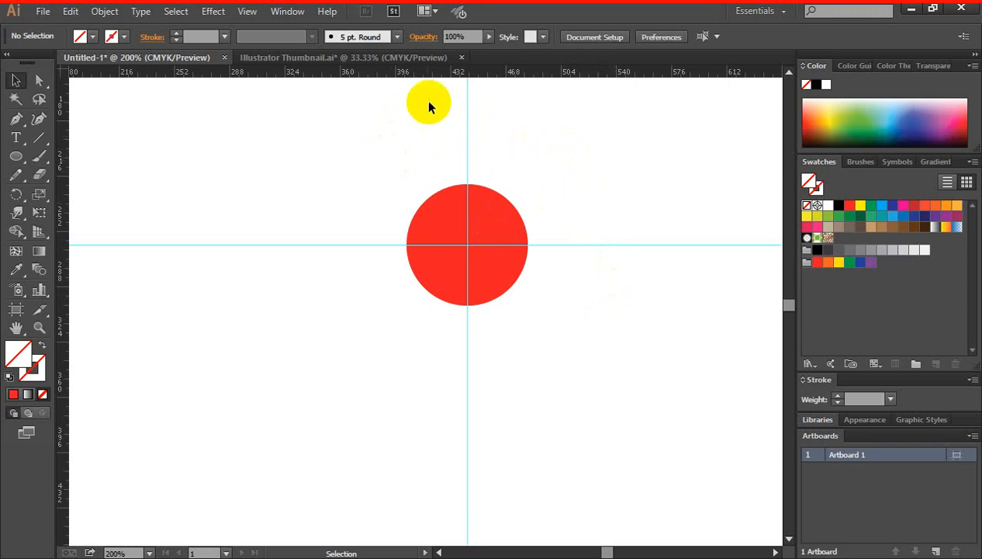
{"action": "left_click_drag", "start_coordinate": [430, 102], "coordinate": [587, 173]}
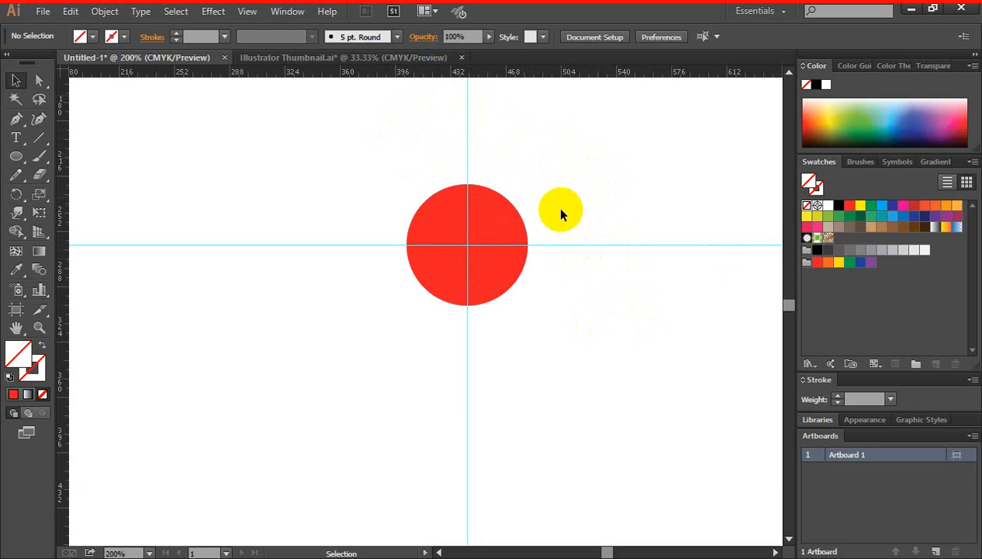
{"action": "scroll", "coordinate": [565, 217], "scroll_direction": "down", "scroll_amount": 1}
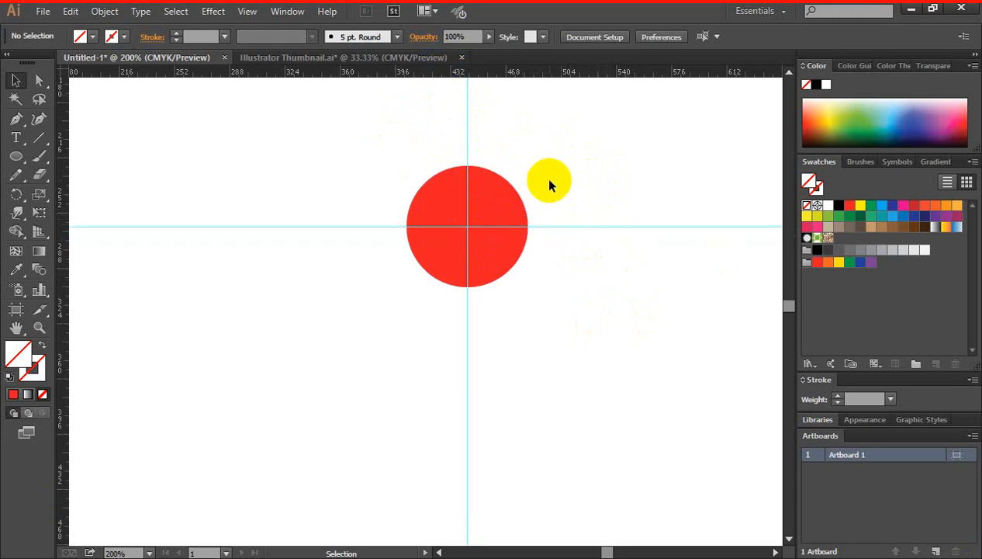
{"action": "scroll", "coordinate": [544, 181], "scroll_direction": "up", "scroll_amount": 2}
{"action": "left_click_drag", "start_coordinate": [443, 106], "coordinate": [504, 136]}
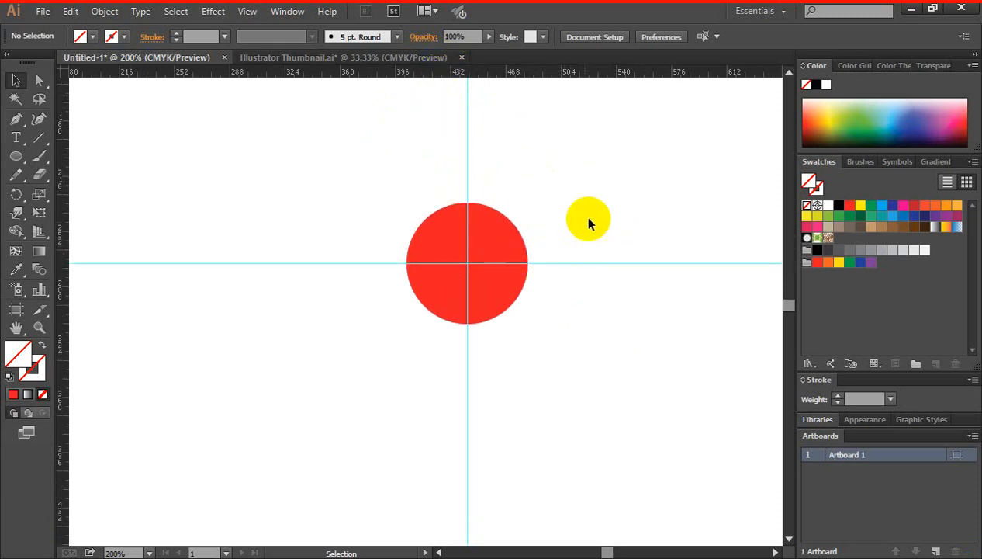
{"action": "left_click_drag", "start_coordinate": [598, 229], "coordinate": [622, 323]}
Unlock the guides and delete both the vertical and the horizontal guide, keeping the red circle
{"action": "right_click", "coordinate": [524, 139]}
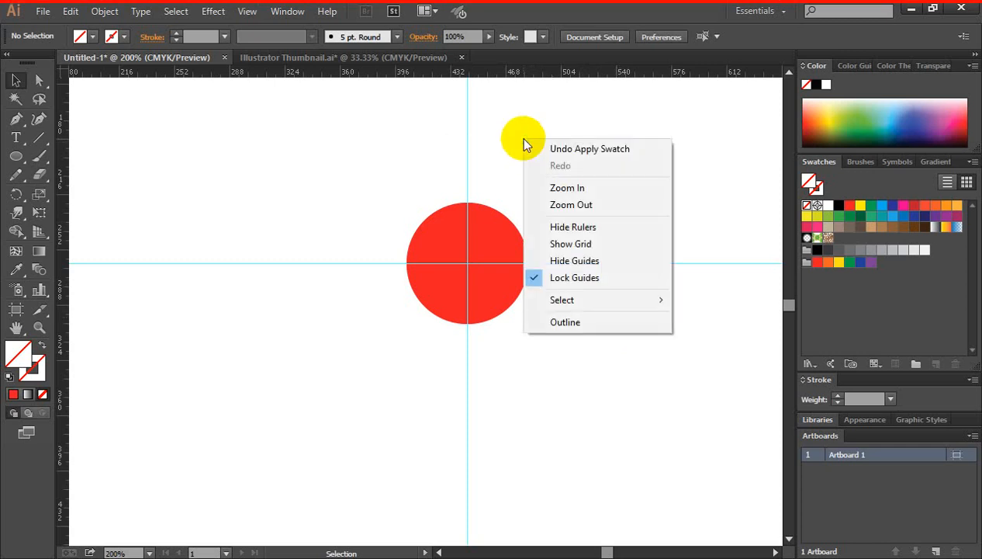
{"action": "left_click", "coordinate": [558, 276]}
{"action": "left_click_drag", "start_coordinate": [418, 106], "coordinate": [533, 144]}
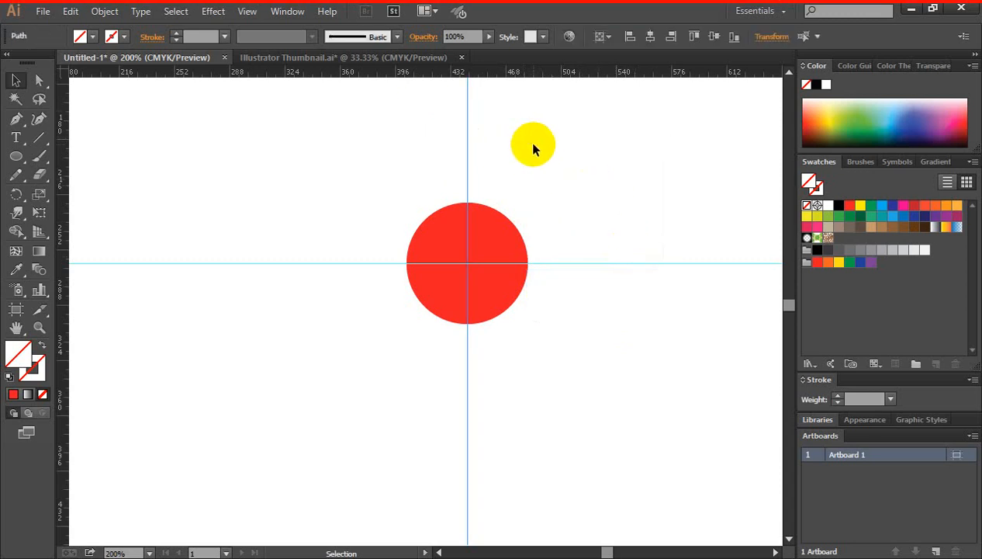
{"action": "key", "text": "Delete"}
{"action": "left_click_drag", "start_coordinate": [602, 235], "coordinate": [630, 334]}
{"action": "key", "text": "Delete"}
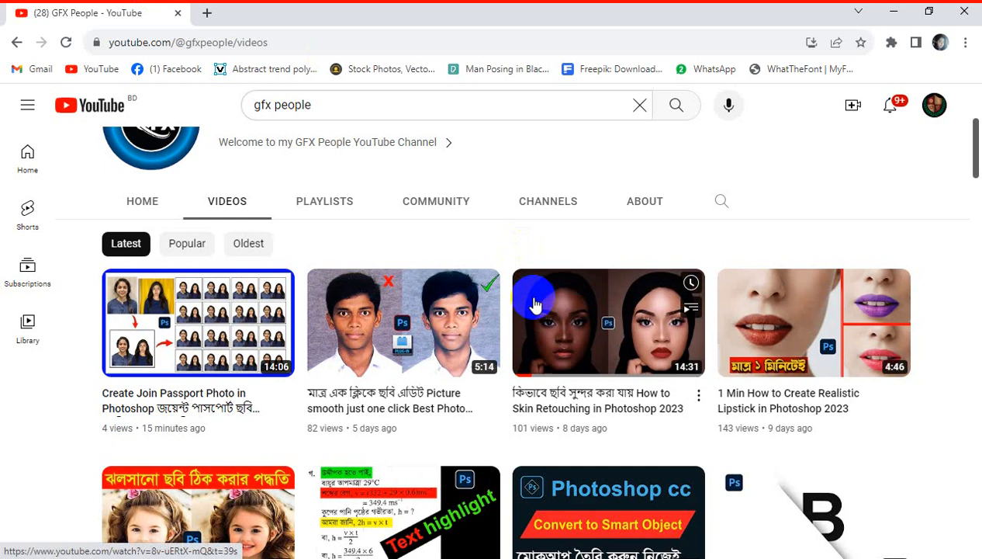
Switch to the browser and look over the GFX People channel header and its latest videos on YouTube
{"action": "scroll", "coordinate": [535, 301], "scroll_direction": "up", "scroll_amount": 2}
{"action": "scroll", "coordinate": [535, 307], "scroll_direction": "up", "scroll_amount": 1}
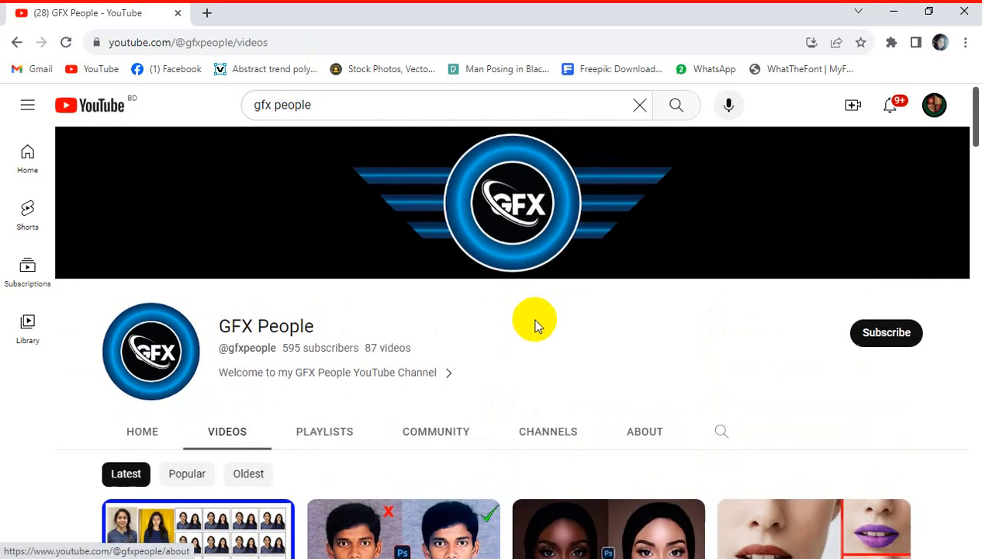
{"action": "scroll", "coordinate": [434, 334], "scroll_direction": "down", "scroll_amount": 1}
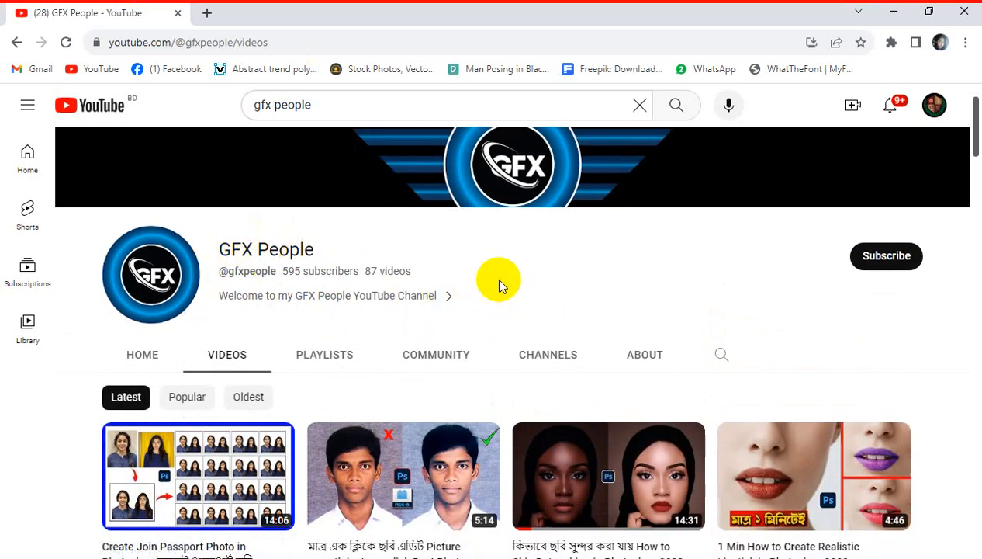
{"action": "scroll", "coordinate": [497, 281], "scroll_direction": "down", "scroll_amount": 2}
{"action": "scroll", "coordinate": [658, 365], "scroll_direction": "down", "scroll_amount": 5}
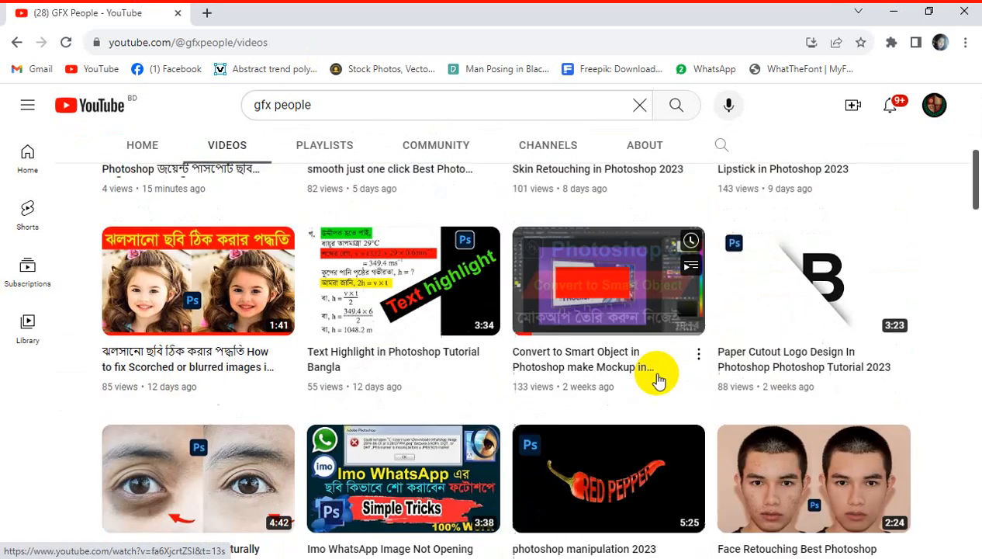
{"action": "scroll", "coordinate": [658, 380], "scroll_direction": "up", "scroll_amount": 6}
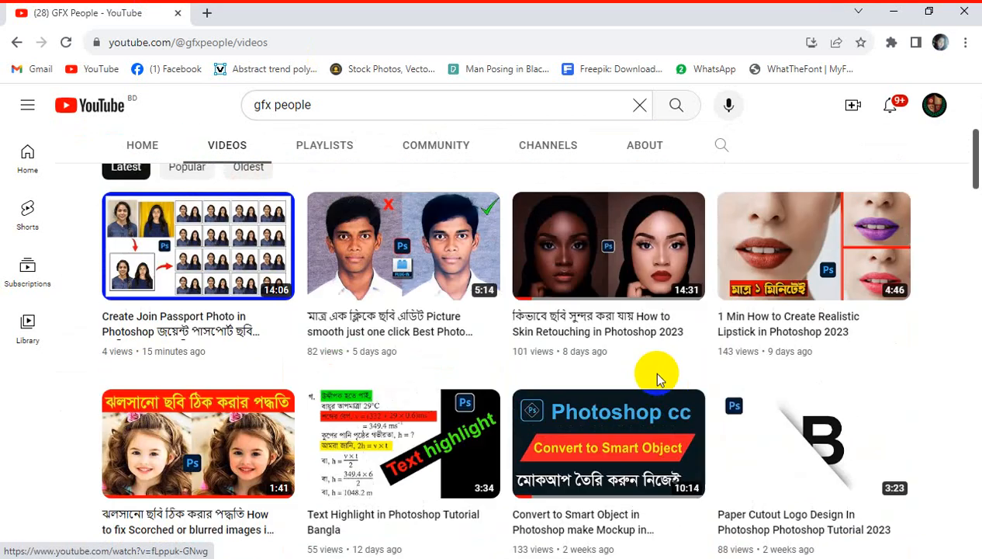
Look through the channel's video list, examining the older Photoshop and Illustrator tutorials
{"action": "scroll", "coordinate": [774, 380], "scroll_direction": "down", "scroll_amount": 3}
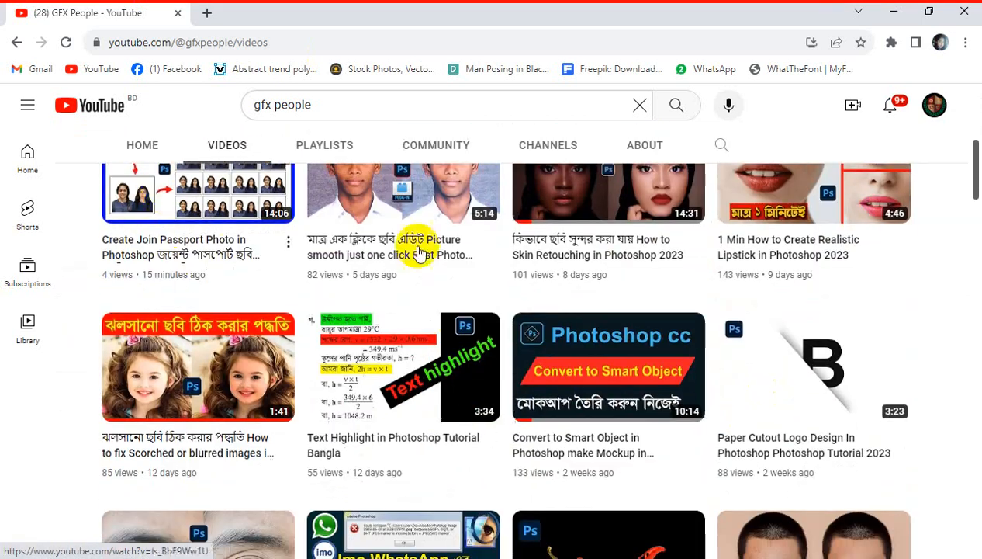
{"action": "scroll", "coordinate": [869, 333], "scroll_direction": "down", "scroll_amount": 2}
{"action": "scroll", "coordinate": [947, 322], "scroll_direction": "down", "scroll_amount": 2}
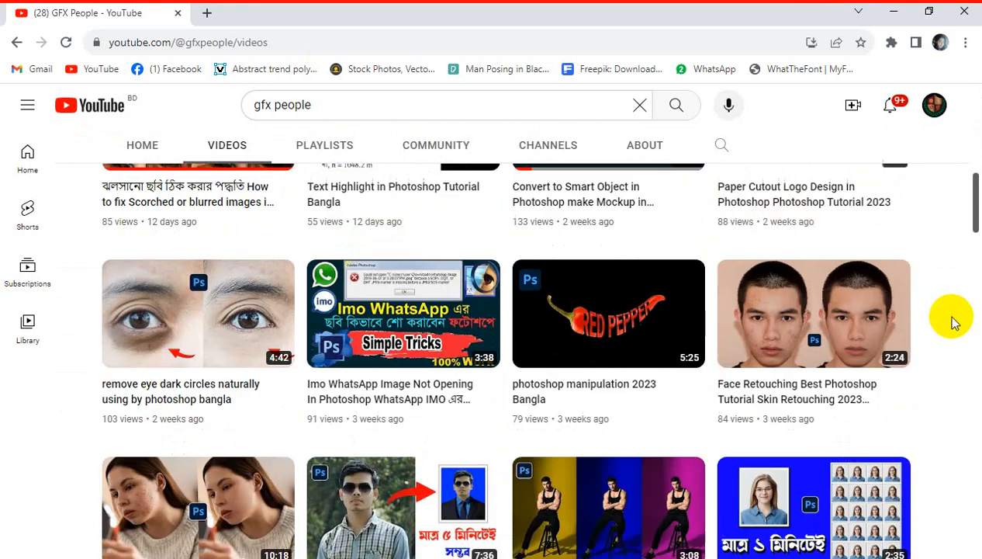
{"action": "scroll", "coordinate": [952, 323], "scroll_direction": "down", "scroll_amount": 3}
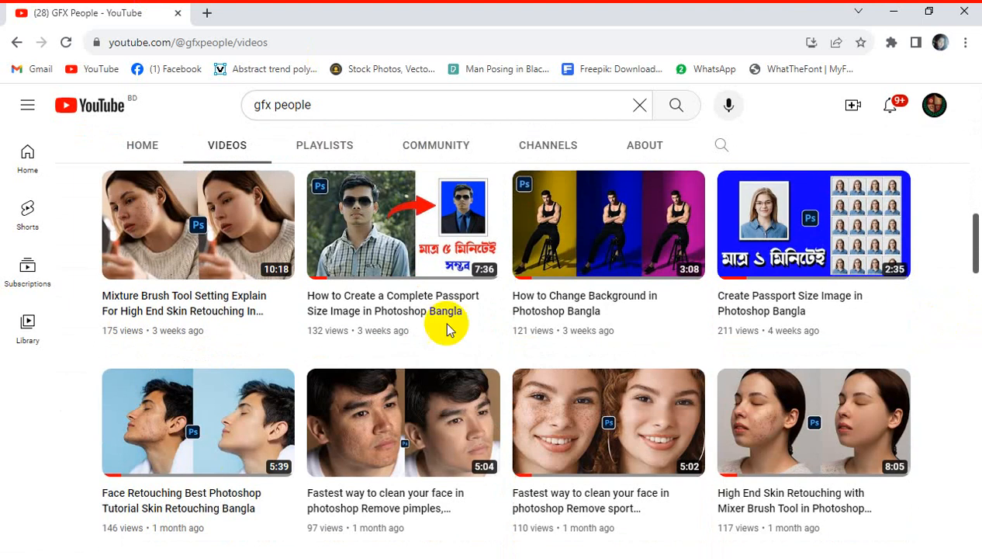
{"action": "scroll", "coordinate": [547, 425], "scroll_direction": "down", "scroll_amount": 1}
{"action": "scroll", "coordinate": [574, 419], "scroll_direction": "down", "scroll_amount": 1}
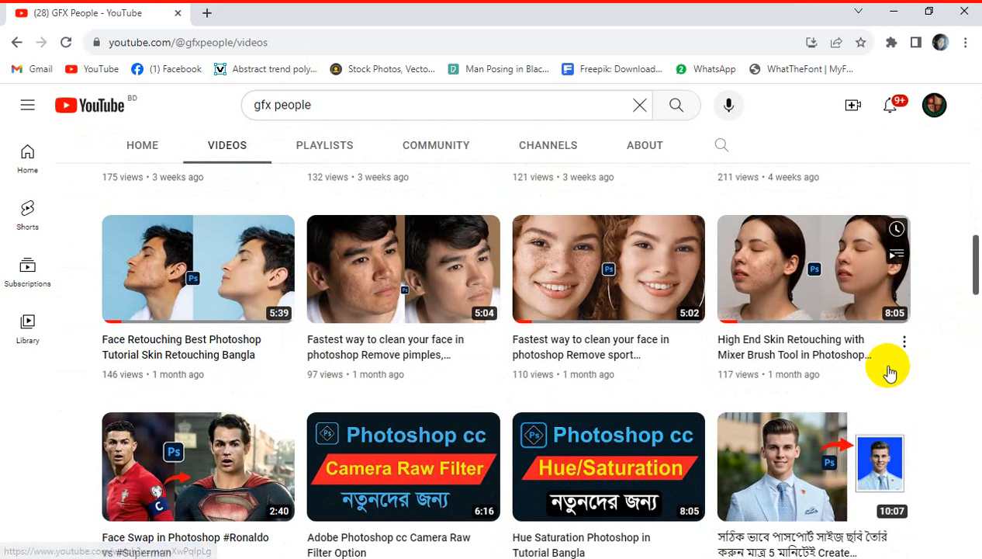
{"action": "scroll", "coordinate": [916, 361], "scroll_direction": "down", "scroll_amount": 2}
{"action": "scroll", "coordinate": [958, 362], "scroll_direction": "down", "scroll_amount": 3}
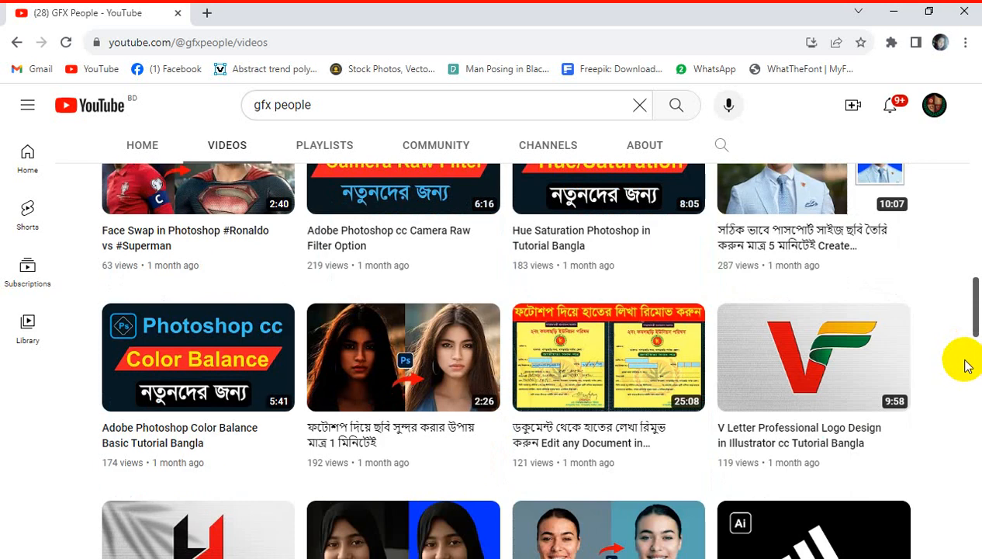
{"action": "scroll", "coordinate": [965, 365], "scroll_direction": "down", "scroll_amount": 2}
{"action": "scroll", "coordinate": [962, 364], "scroll_direction": "down", "scroll_amount": 2}
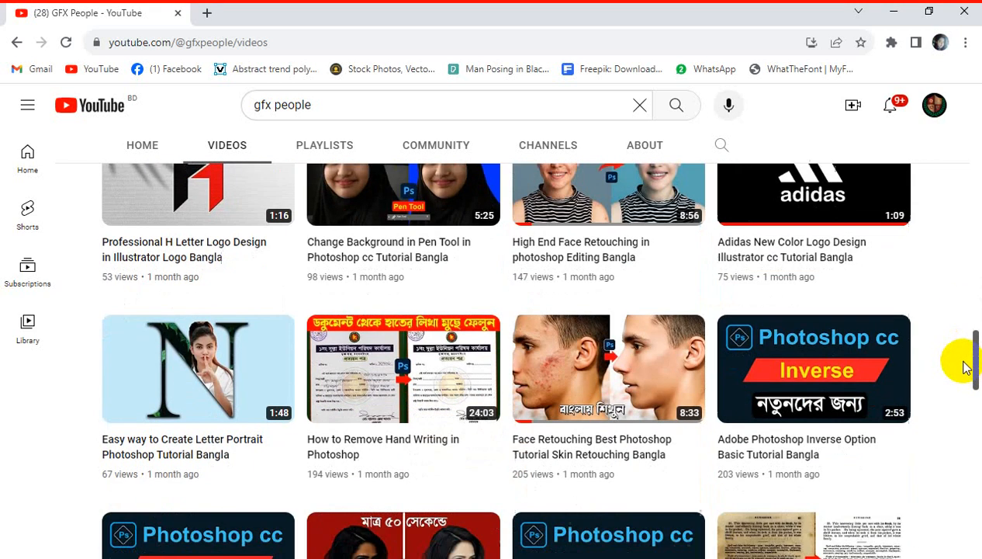
{"action": "scroll", "coordinate": [904, 419], "scroll_direction": "down", "scroll_amount": 2}
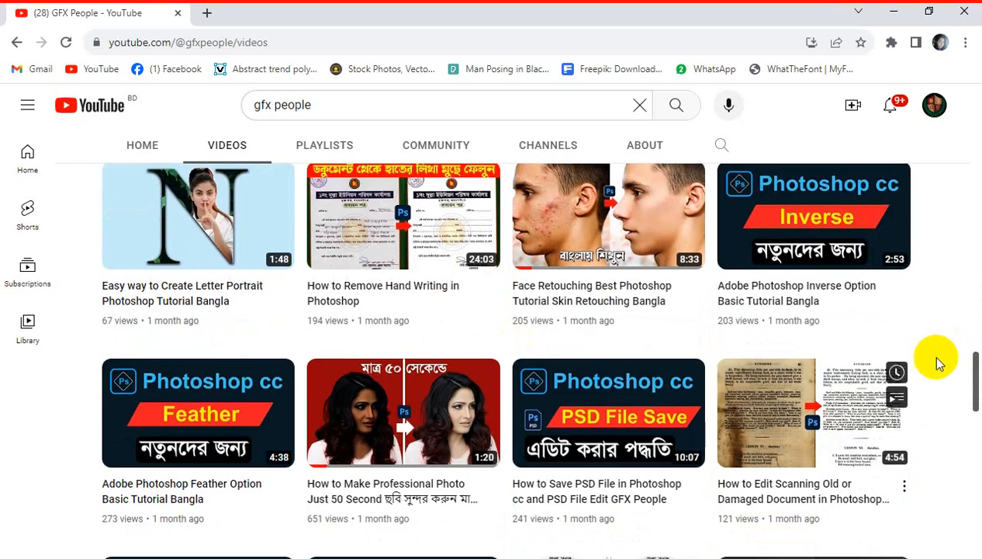
{"action": "scroll", "coordinate": [945, 356], "scroll_direction": "up", "scroll_amount": 1}
{"action": "scroll", "coordinate": [946, 357], "scroll_direction": "up", "scroll_amount": 5}
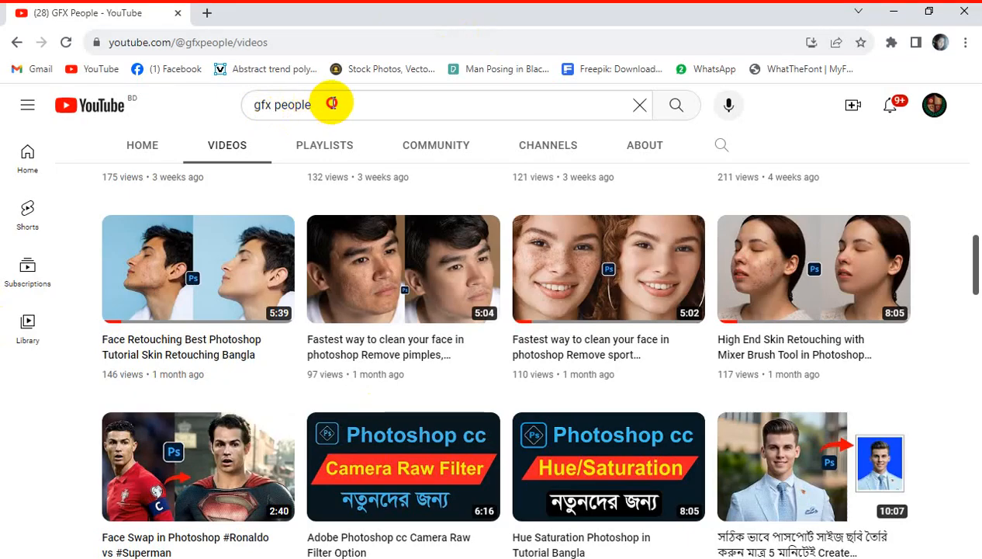
Highlight the channel search term "gfx people" without running a search, and return to the red circle document in Illustrator
{"action": "left_click", "coordinate": [331, 103]}
{"action": "left_click", "coordinate": [174, 101]}
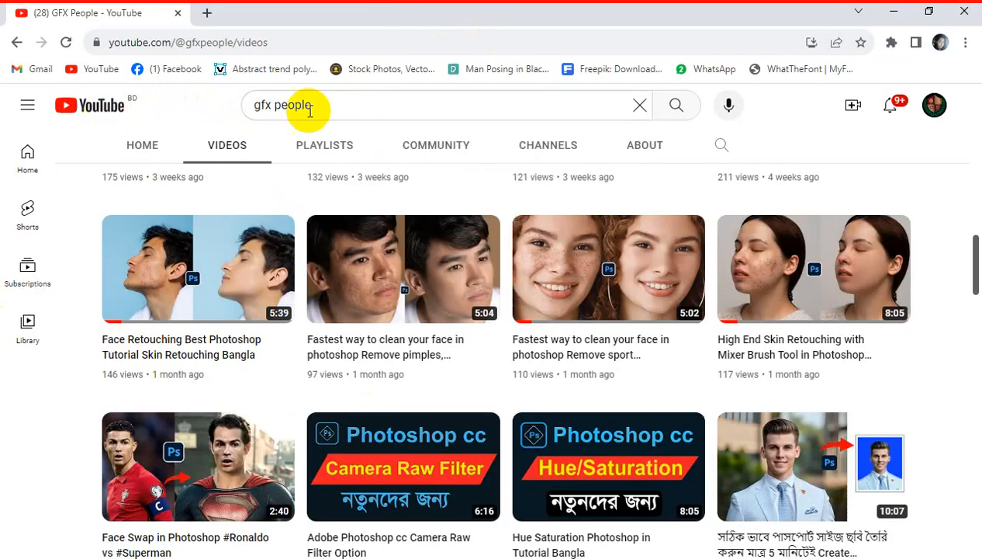
{"action": "left_click", "coordinate": [305, 106]}
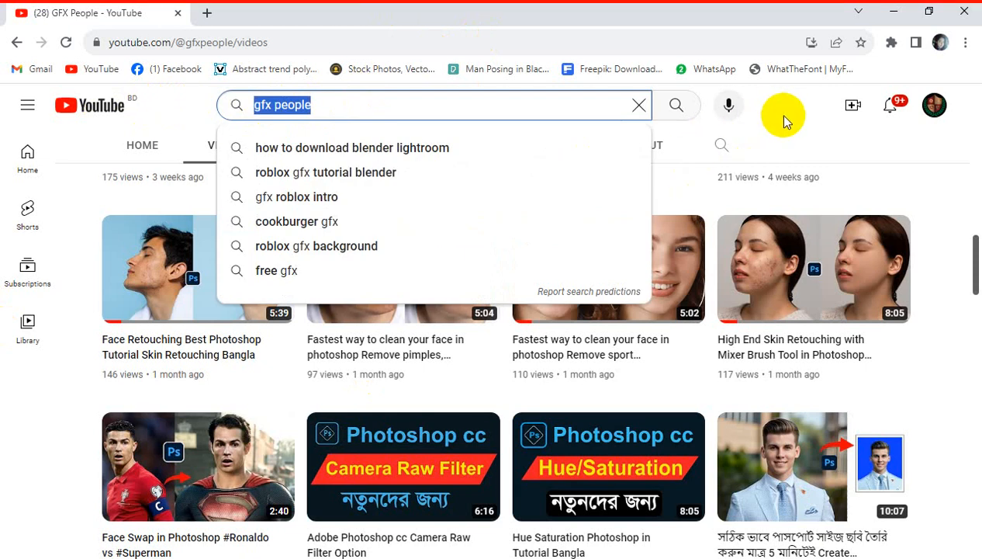
{"action": "left_click", "coordinate": [200, 140]}
{"action": "scroll", "coordinate": [401, 310], "scroll_direction": "up", "scroll_amount": 1}
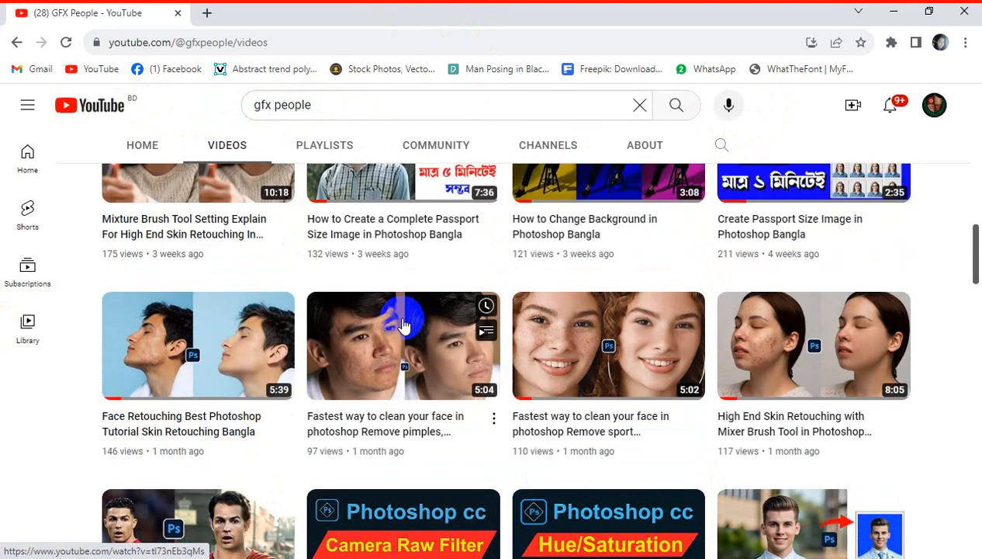
{"action": "scroll", "coordinate": [401, 318], "scroll_direction": "up", "scroll_amount": 2}
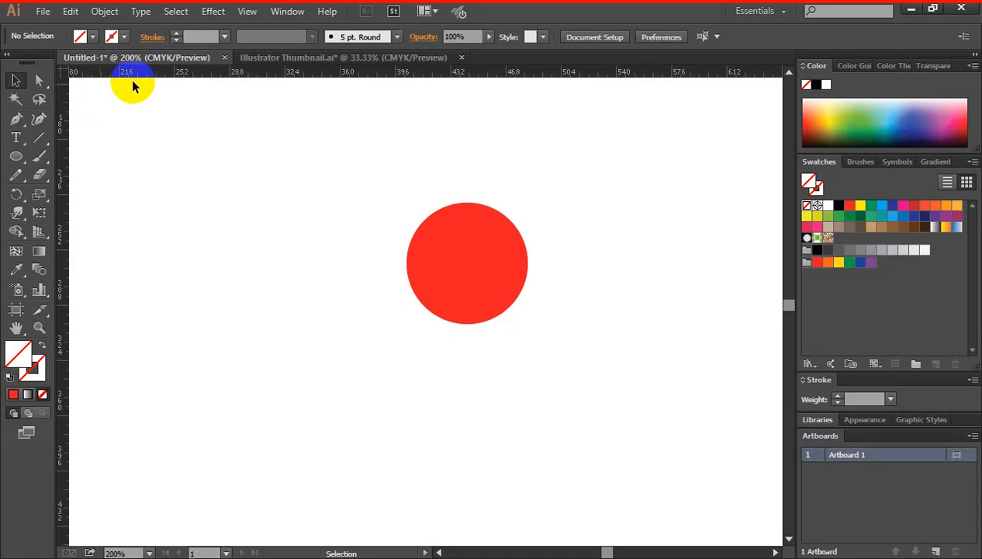